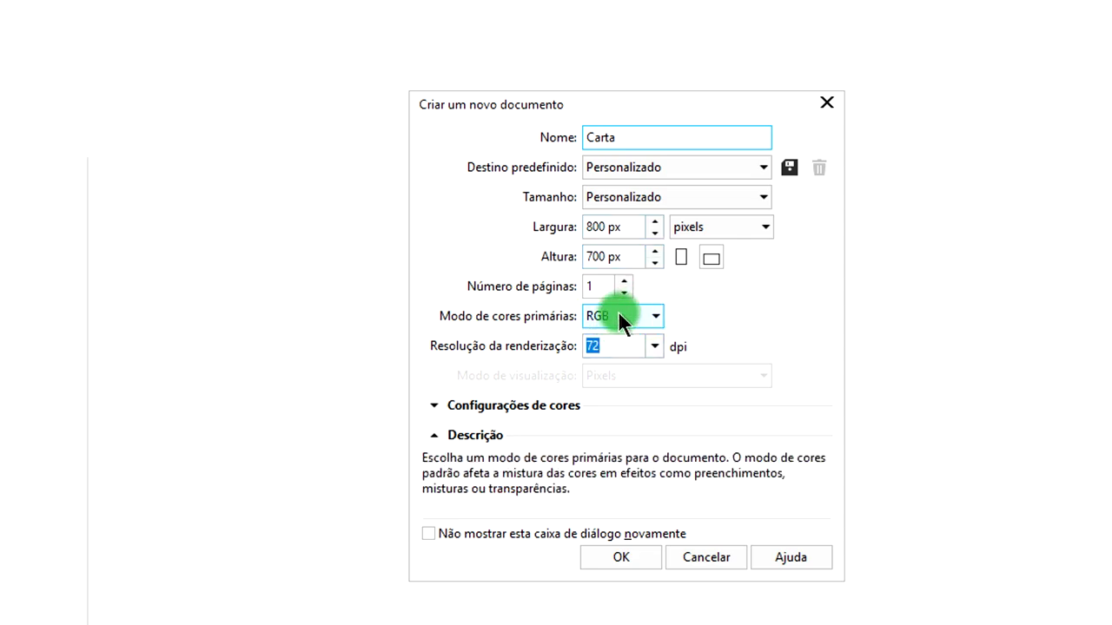
Create the new document Carta at 800 × 700 px in RGB with 72 dpi resolution.
{"action": "left_click", "coordinate": [622, 556]}
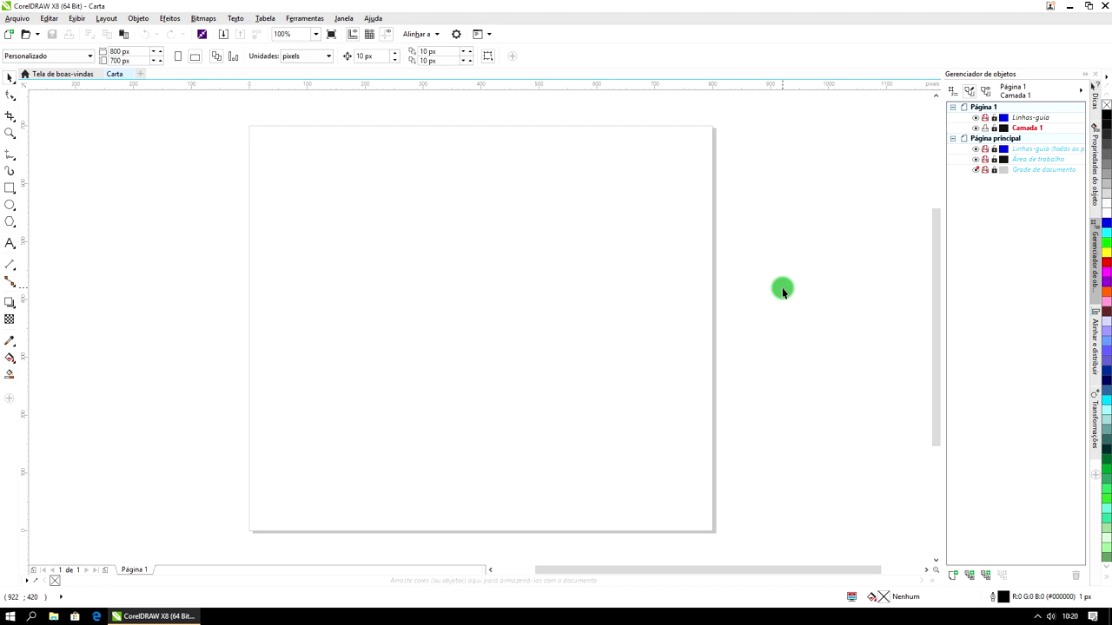
Import the parchment image 1 onto the page and stretch it to cover the full page width.
{"action": "key", "text": "ctrl+i"}
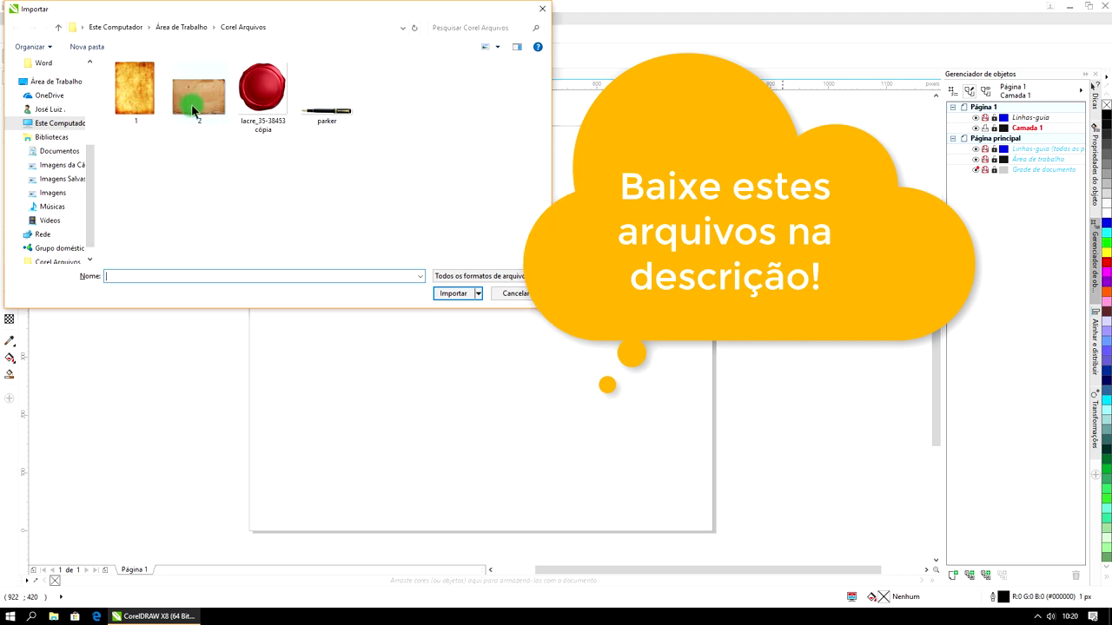
{"action": "left_click", "coordinate": [135, 100]}
{"action": "left_click", "coordinate": [451, 291]}
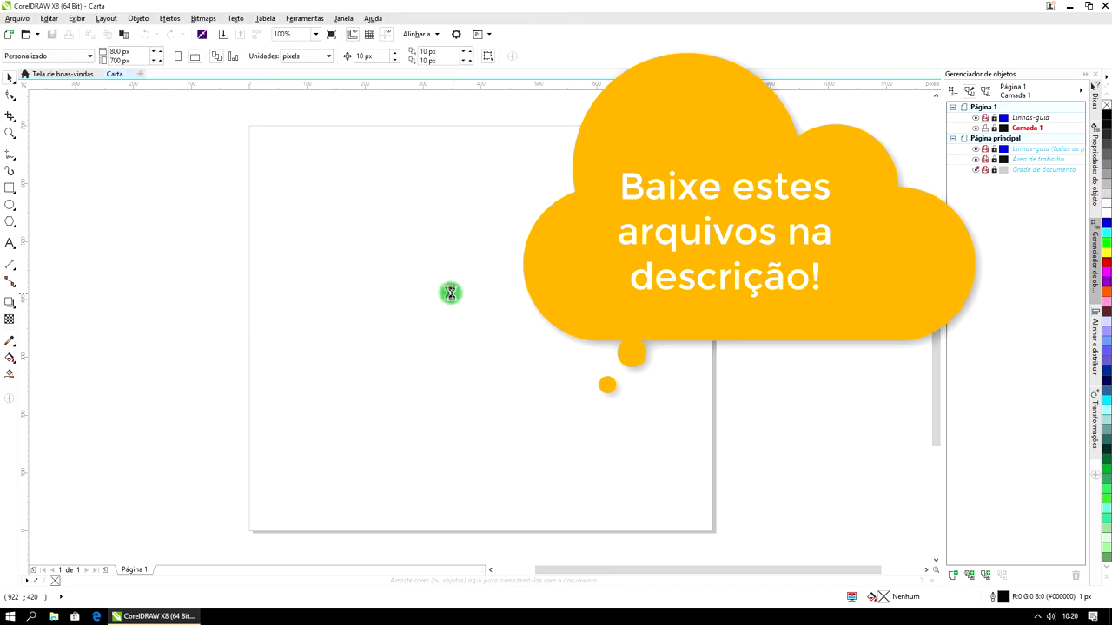
{"action": "left_click_drag", "start_coordinate": [251, 127], "coordinate": [600, 531]}
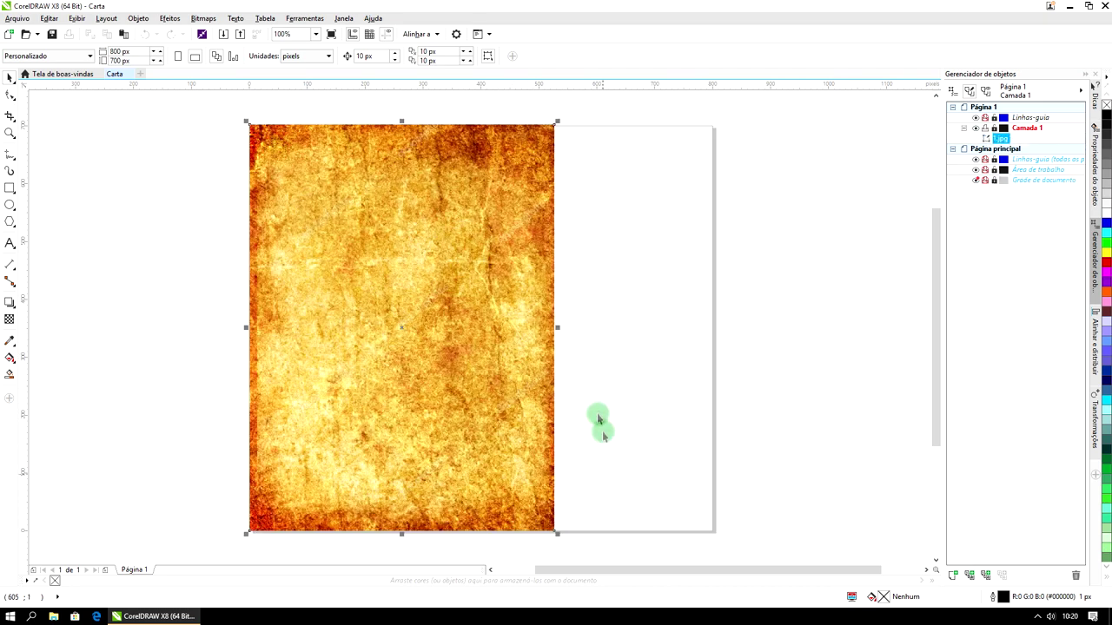
{"action": "left_click_drag", "start_coordinate": [561, 326], "coordinate": [720, 321]}
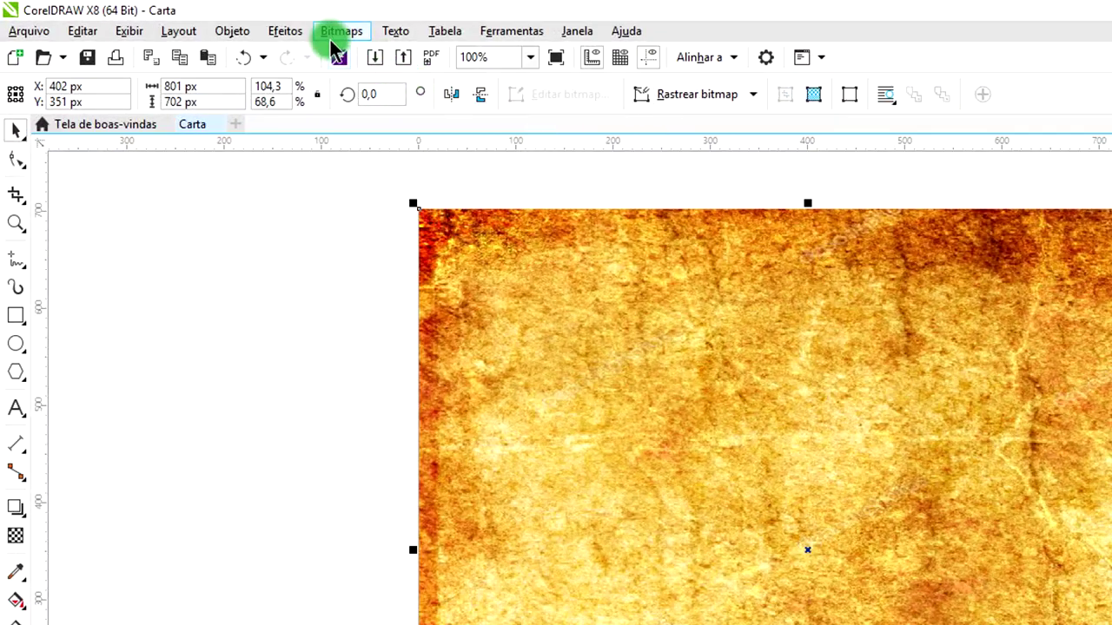
Start the 3D Page Curl effect (Enrolar página) on the parchment image and preview it directly on the canvas.
{"action": "left_click", "coordinate": [333, 37]}
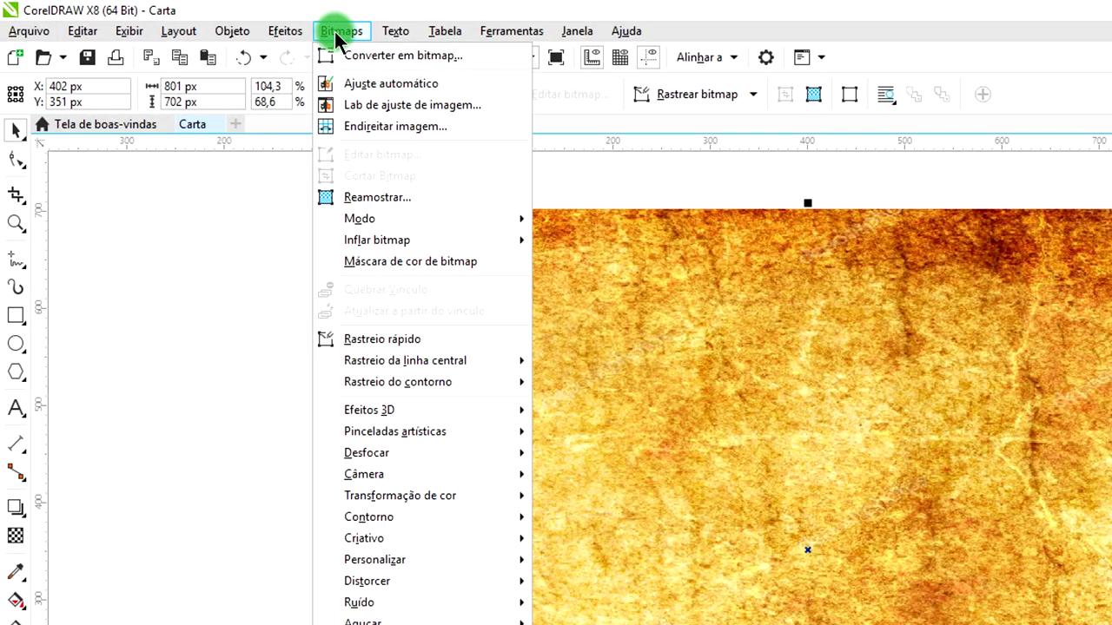
{"action": "mouse_move", "coordinate": [427, 406]}
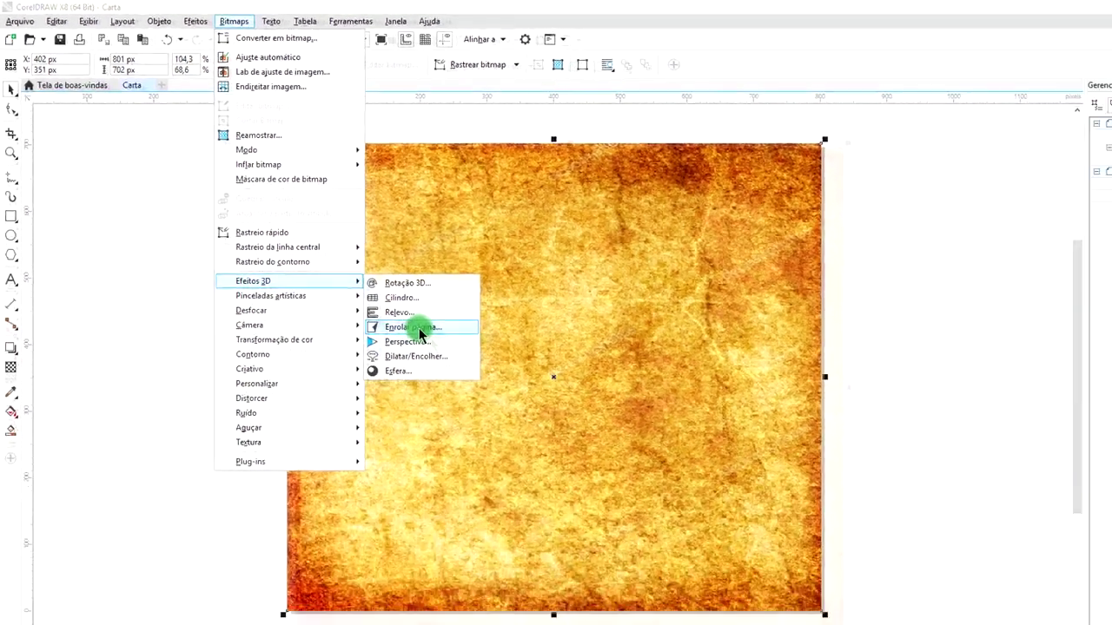
{"action": "left_click", "coordinate": [420, 331]}
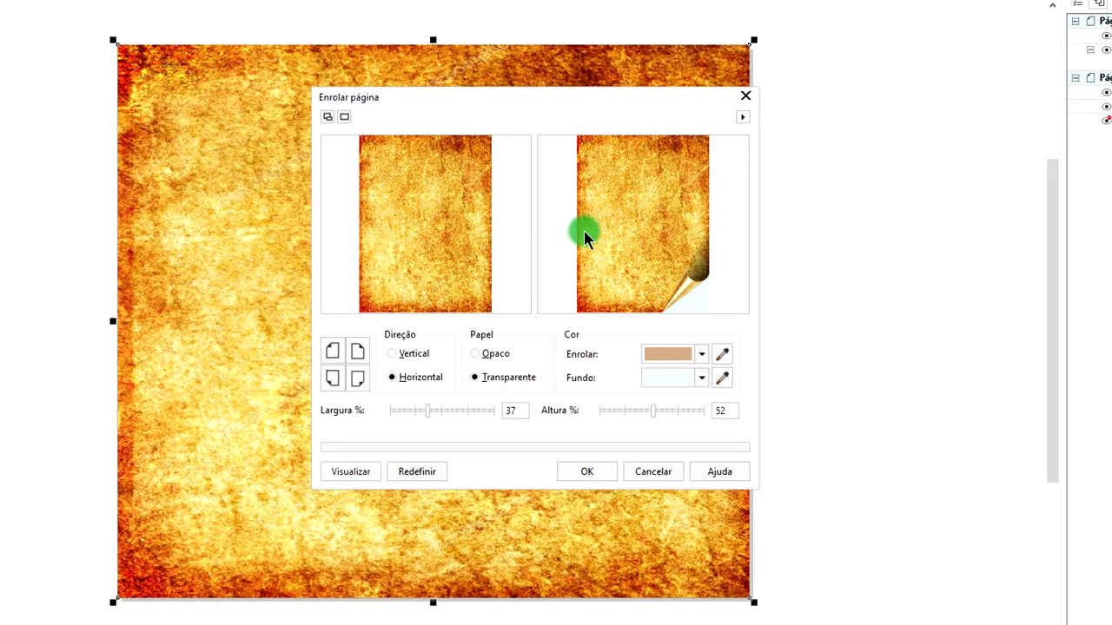
{"action": "left_click", "coordinate": [329, 117]}
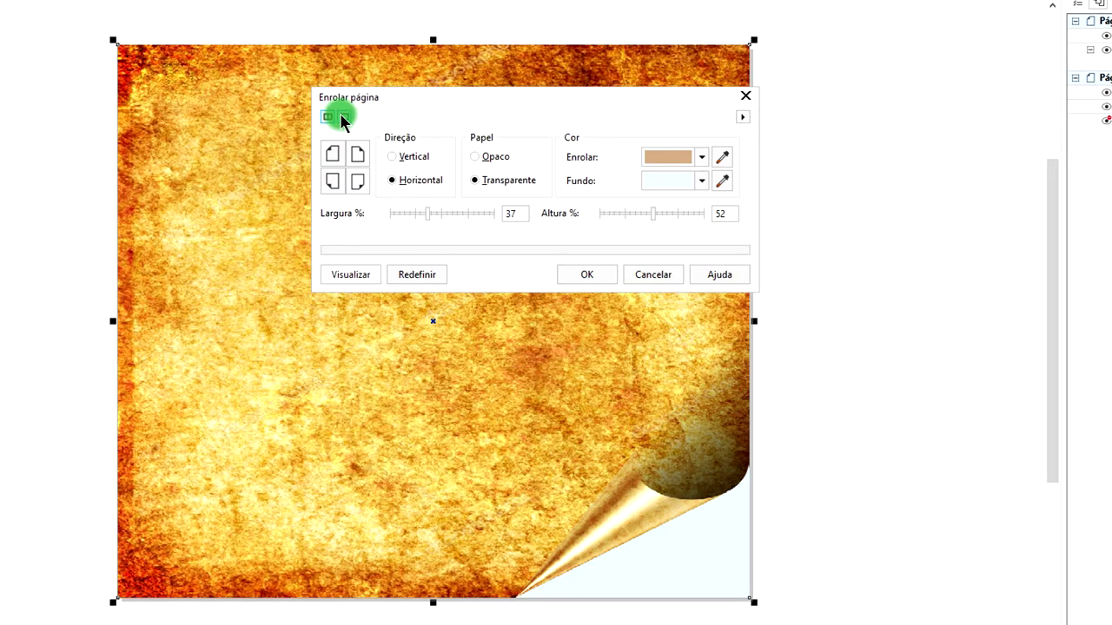
{"action": "left_click", "coordinate": [345, 117]}
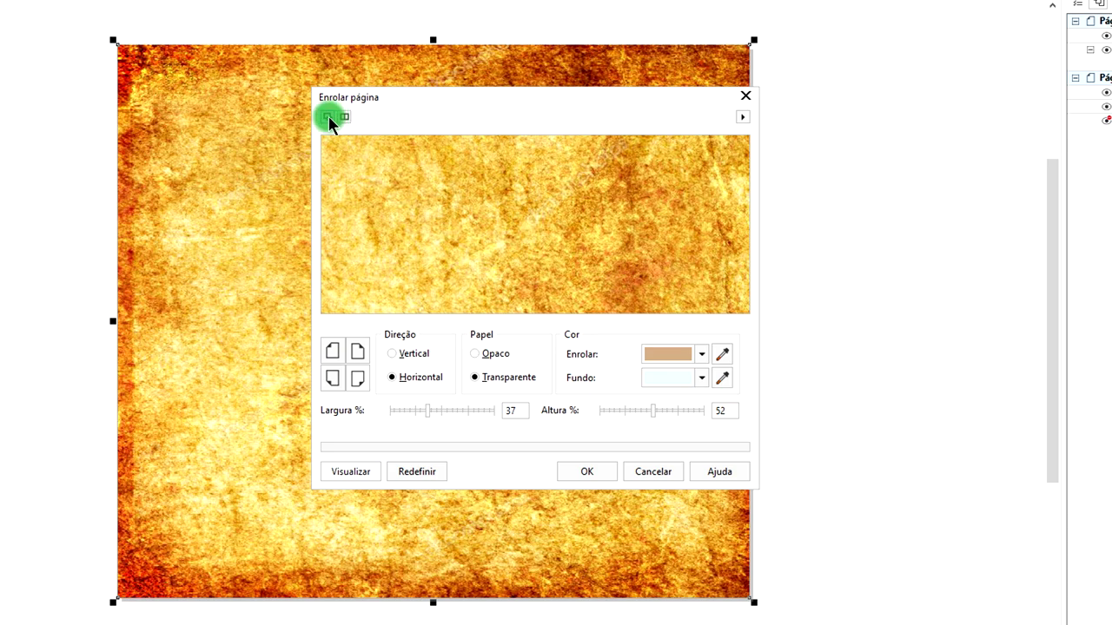
{"action": "left_click", "coordinate": [328, 117]}
{"action": "left_click", "coordinate": [345, 117]}
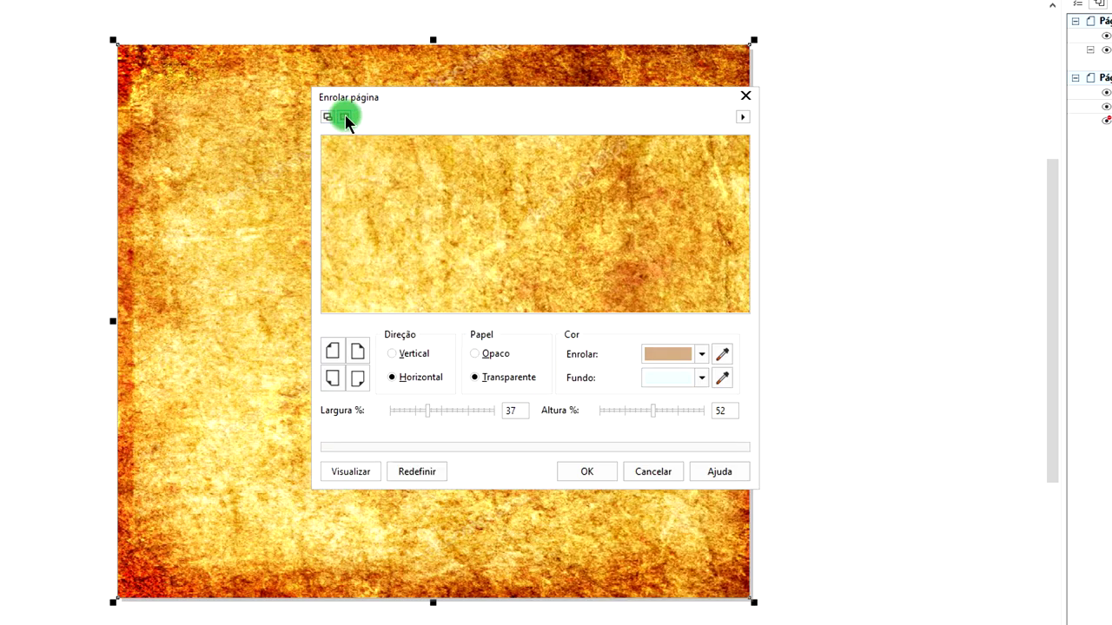
{"action": "left_click", "coordinate": [712, 342]}
{"action": "left_click", "coordinate": [650, 338]}
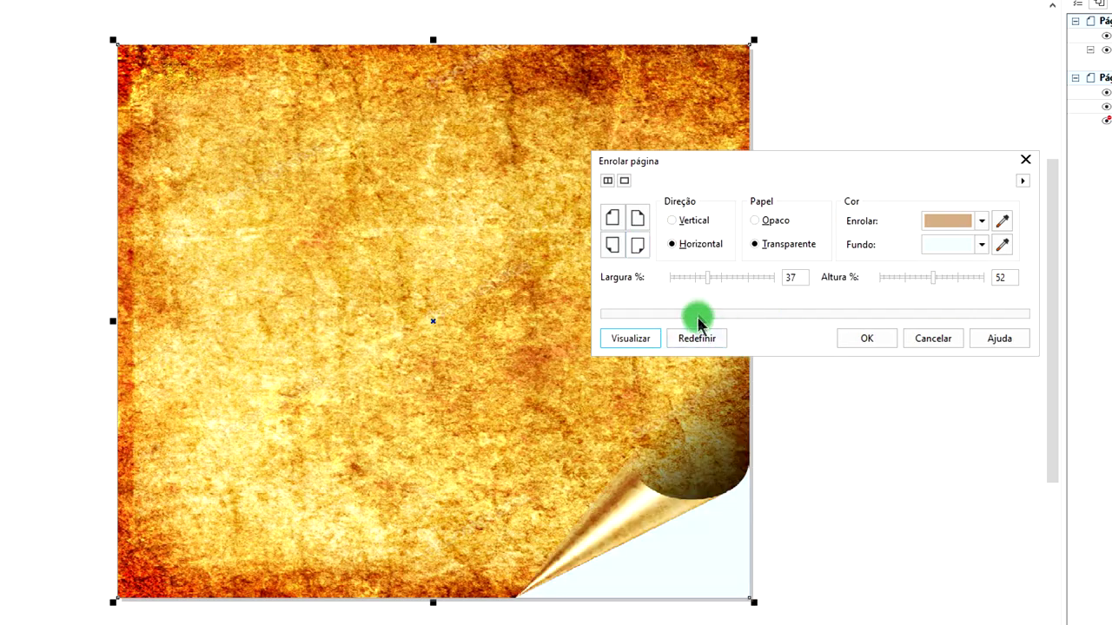
Try the page curl on different corners and set it to the parchment's lower-left corner.
{"action": "left_click_drag", "start_coordinate": [775, 170], "coordinate": [433, 180]}
{"action": "left_click", "coordinate": [295, 227]}
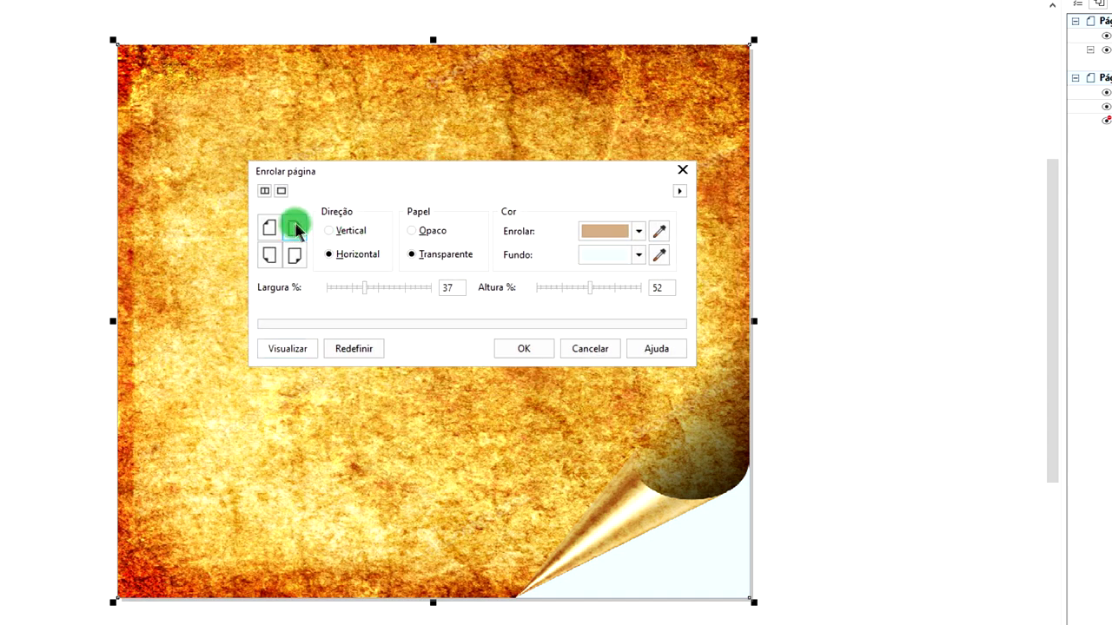
{"action": "left_click", "coordinate": [266, 229]}
{"action": "left_click", "coordinate": [270, 256]}
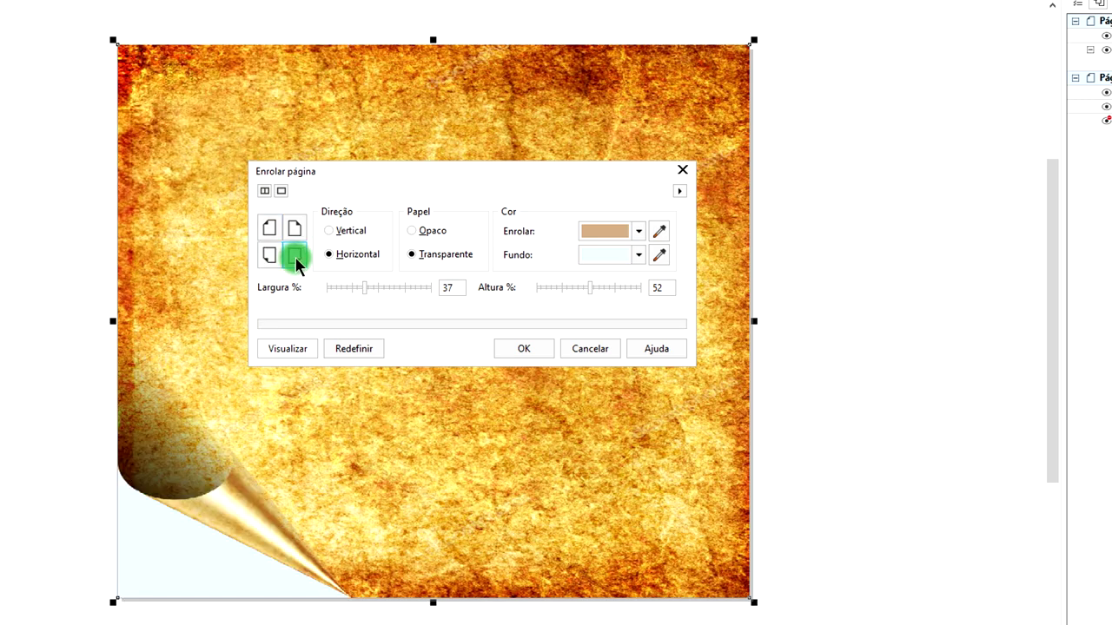
{"action": "left_click", "coordinate": [295, 257]}
{"action": "left_click", "coordinate": [270, 258]}
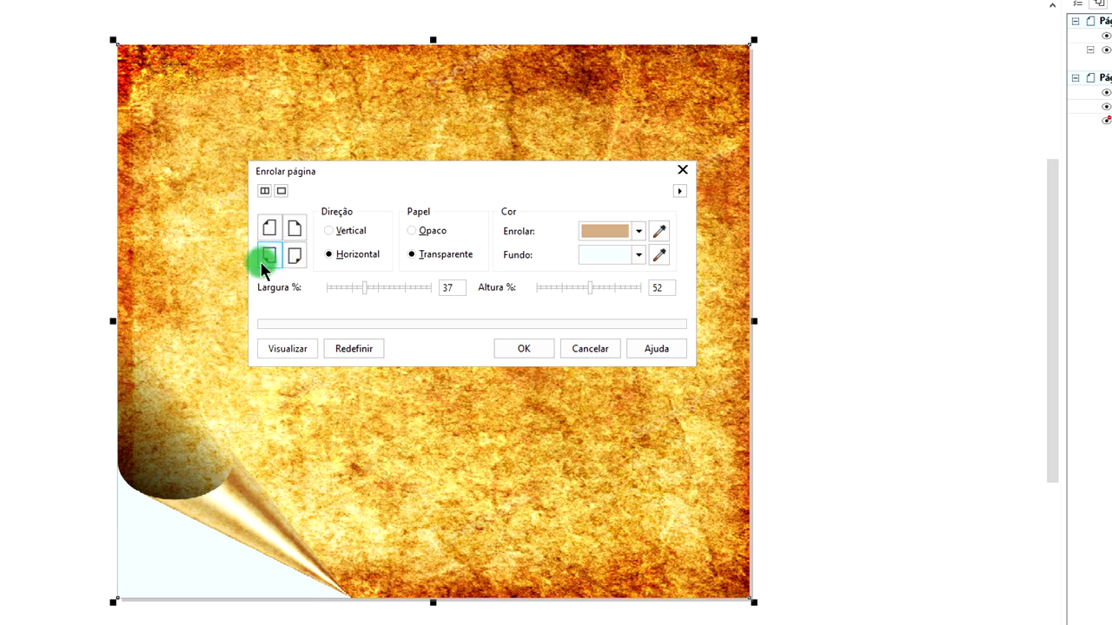
Try the vertical curl direction and opaque paper, returning each to horizontal and transparent.
{"action": "left_click", "coordinate": [330, 232]}
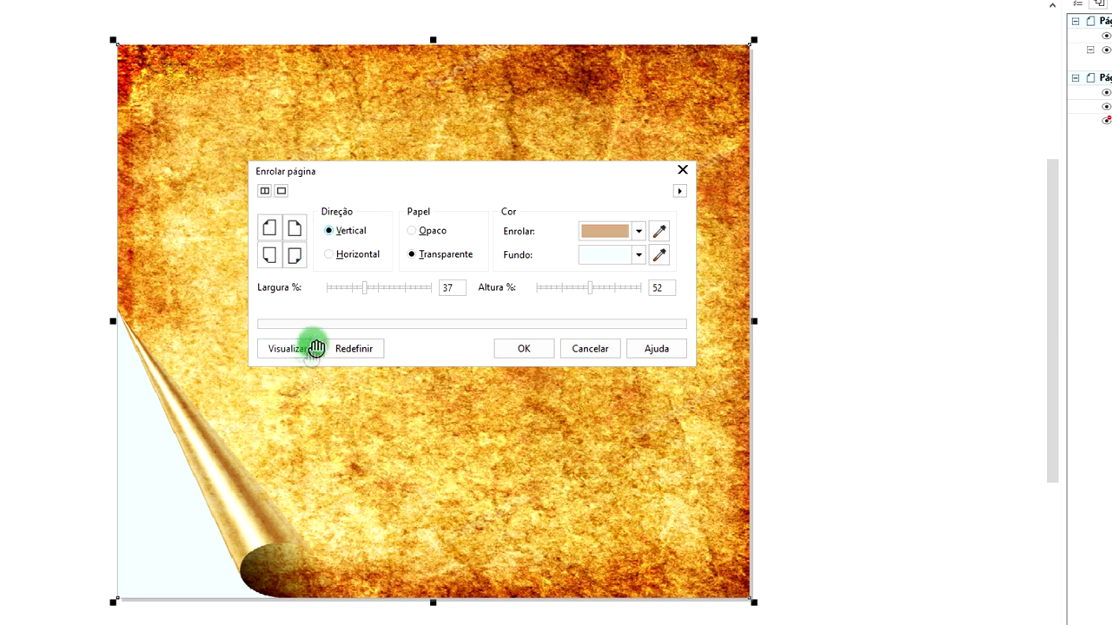
{"action": "left_click", "coordinate": [330, 254]}
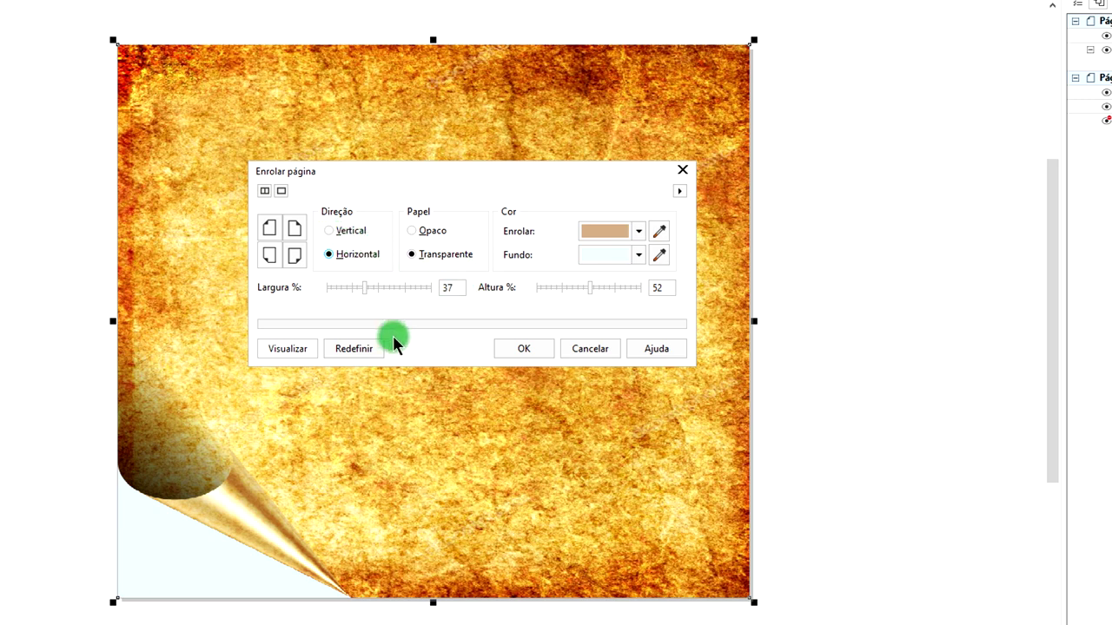
{"action": "left_click", "coordinate": [413, 230]}
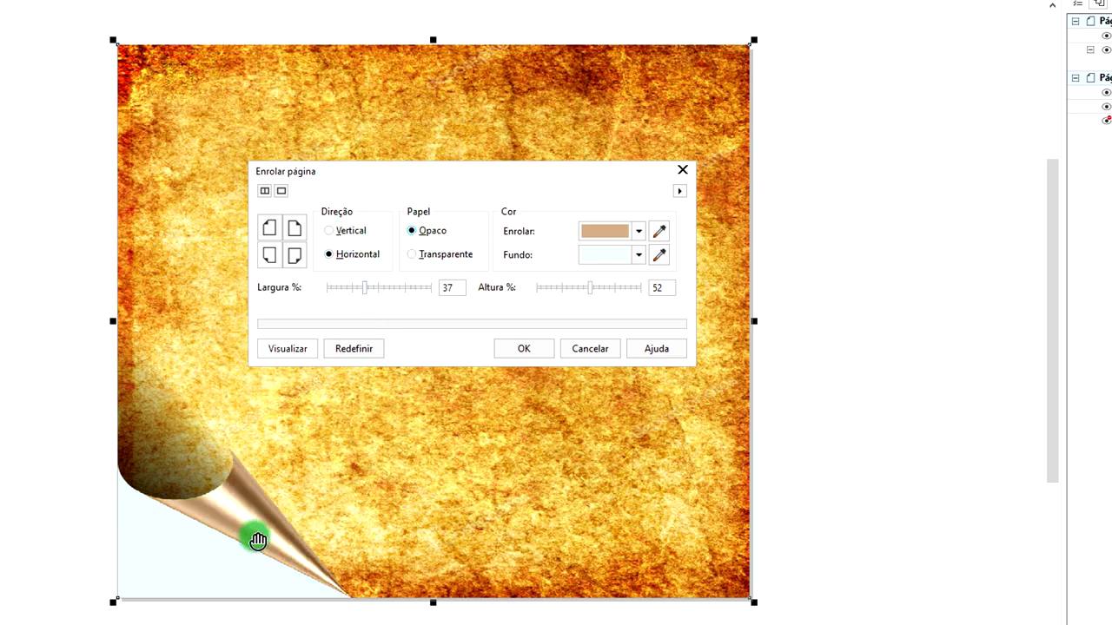
{"action": "left_click", "coordinate": [417, 256]}
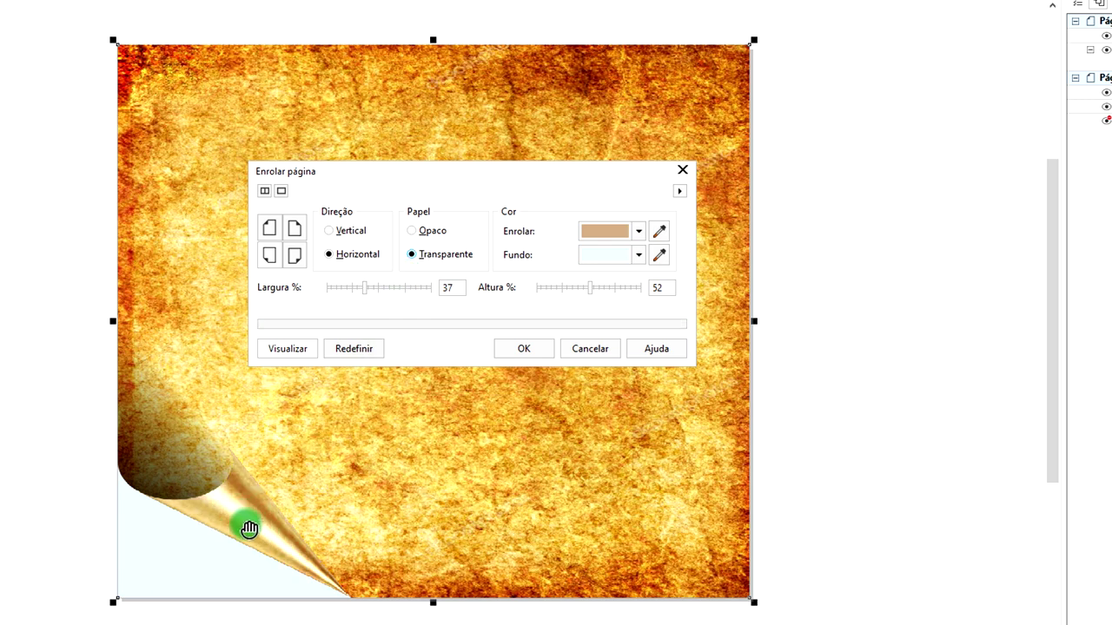
Try a reddish curl colour and the blue #3B6EDB for the page curl.
{"action": "left_click", "coordinate": [639, 231]}
{"action": "left_click_drag", "start_coordinate": [693, 388], "coordinate": [695, 397]}
{"action": "left_click", "coordinate": [655, 323]}
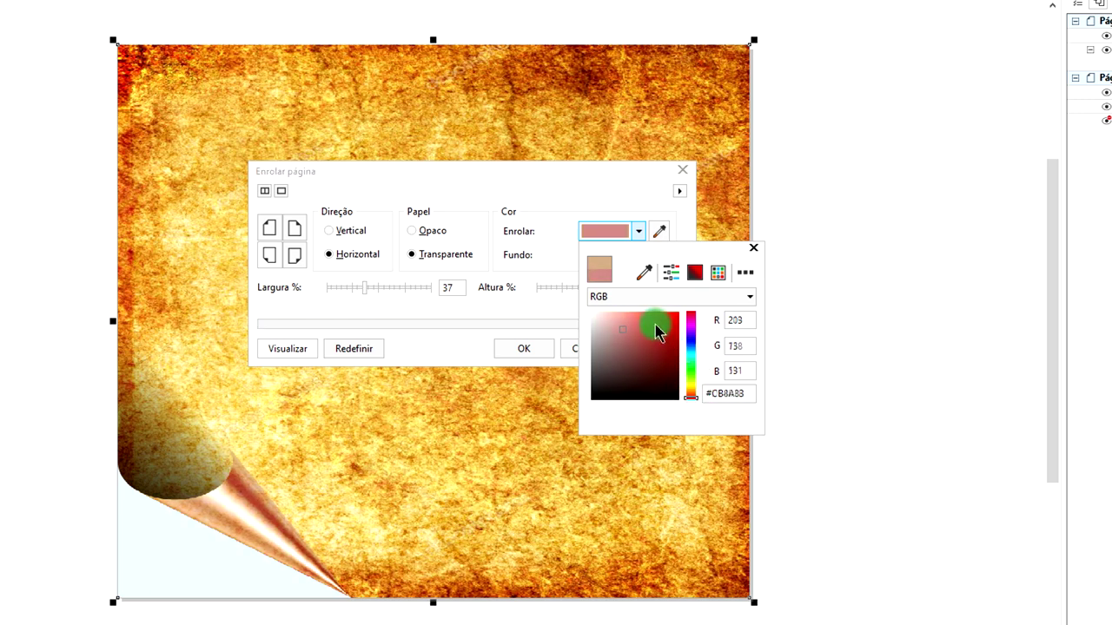
{"action": "left_click_drag", "start_coordinate": [692, 347], "coordinate": [692, 352]}
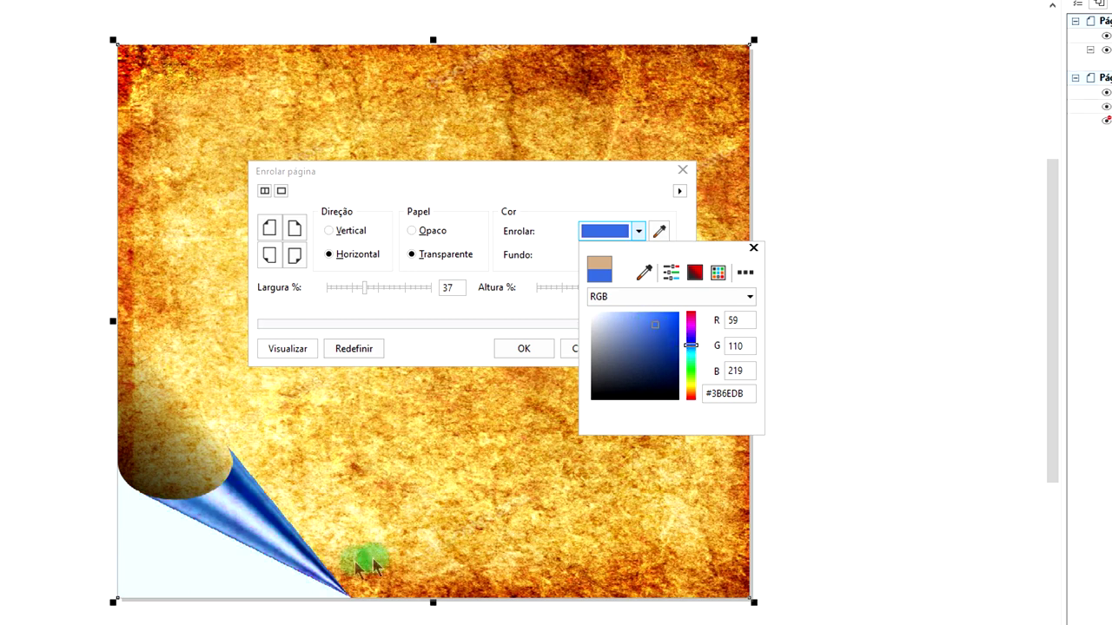
Sample a light yellow area of the parchment to set the curl colour to #F4D06F.
{"action": "left_click", "coordinate": [646, 271]}
{"action": "left_click", "coordinate": [645, 273]}
{"action": "left_click", "coordinate": [645, 272]}
{"action": "left_click", "coordinate": [627, 153]}
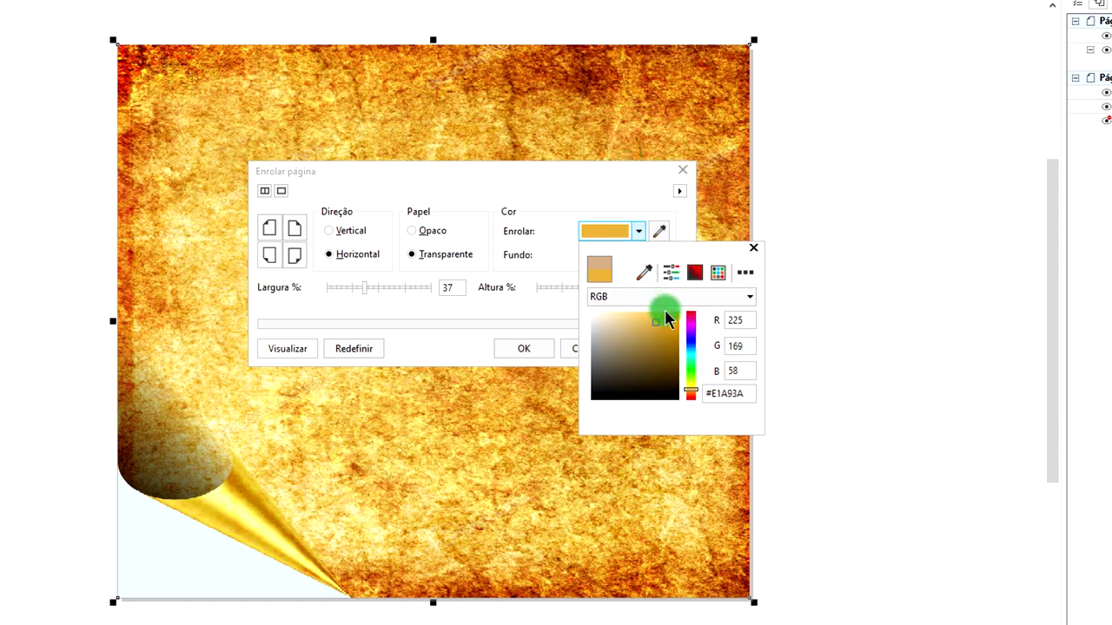
{"action": "left_click", "coordinate": [643, 273]}
{"action": "left_click", "coordinate": [240, 401]}
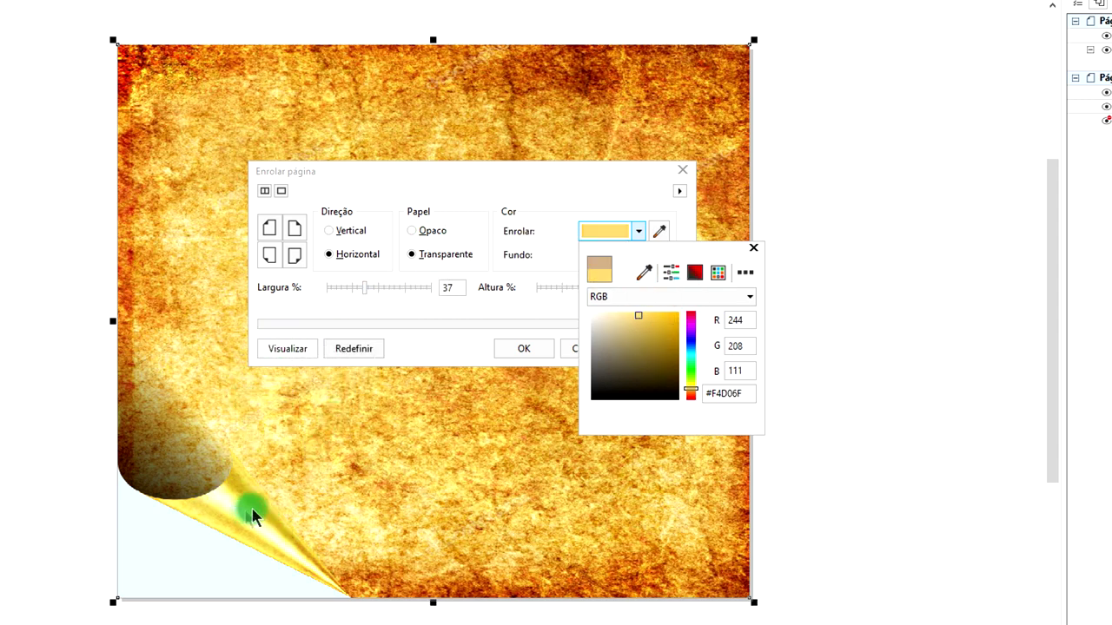
{"action": "left_click", "coordinate": [623, 185]}
Try blue #4B89C4 and a sampled parchment yellow #E6B952 as the background colour behind the curl.
{"action": "left_click", "coordinate": [639, 255]}
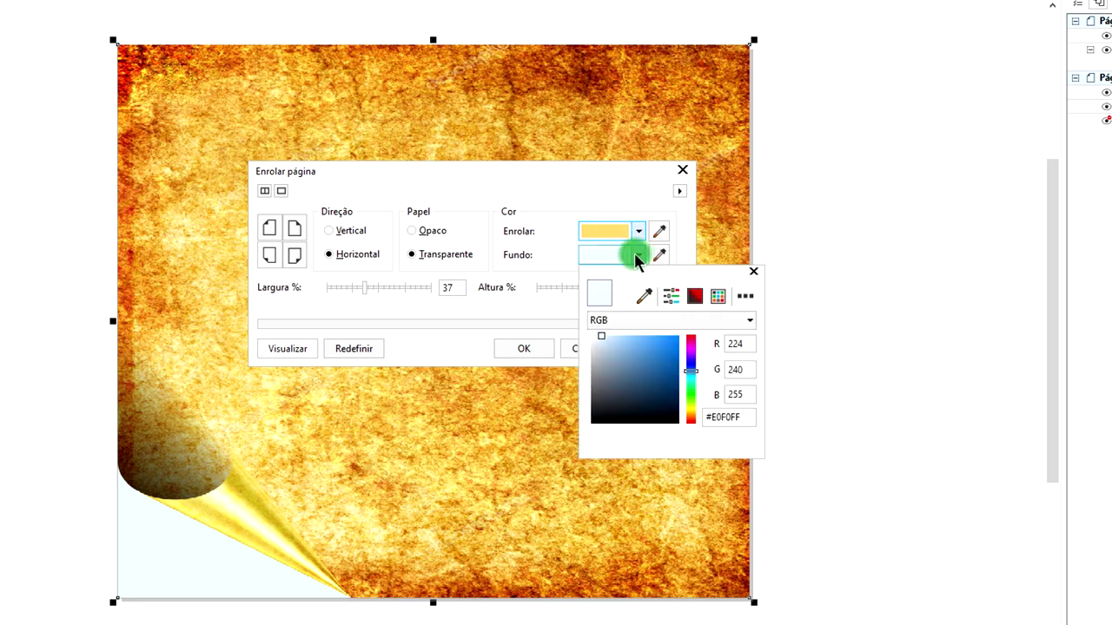
{"action": "left_click", "coordinate": [660, 358]}
{"action": "left_click", "coordinate": [289, 515]}
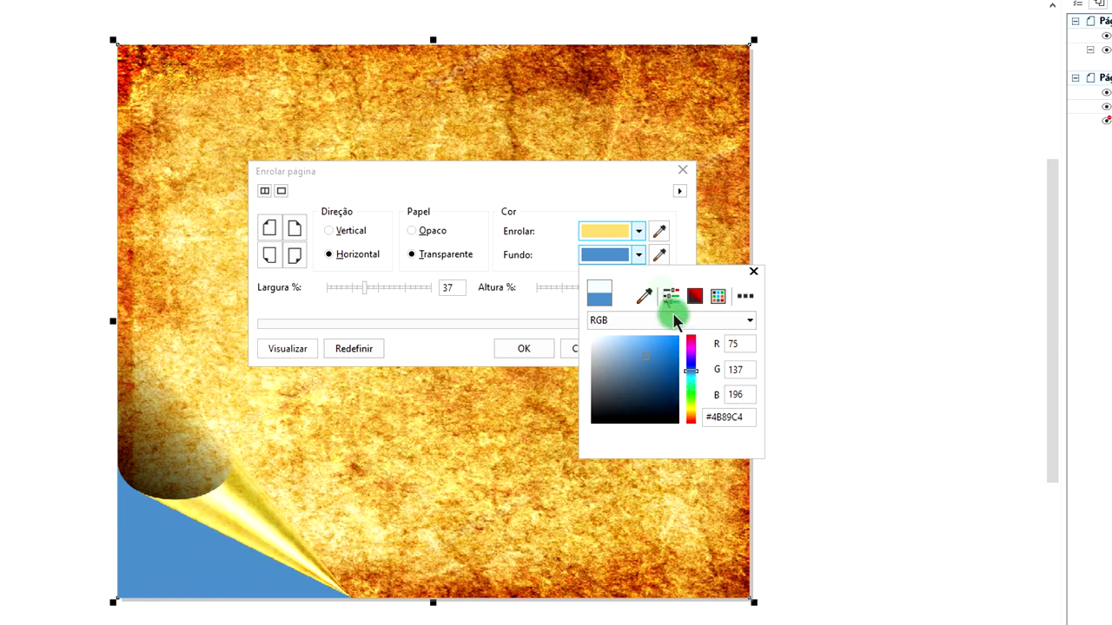
{"action": "left_click", "coordinate": [660, 257]}
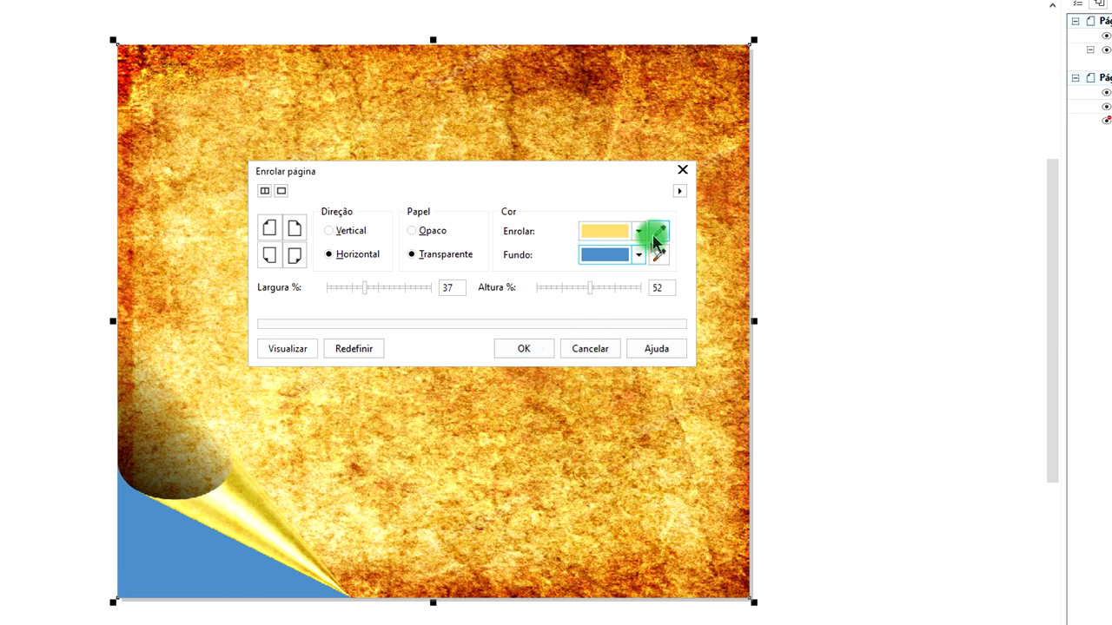
{"action": "left_click", "coordinate": [639, 254]}
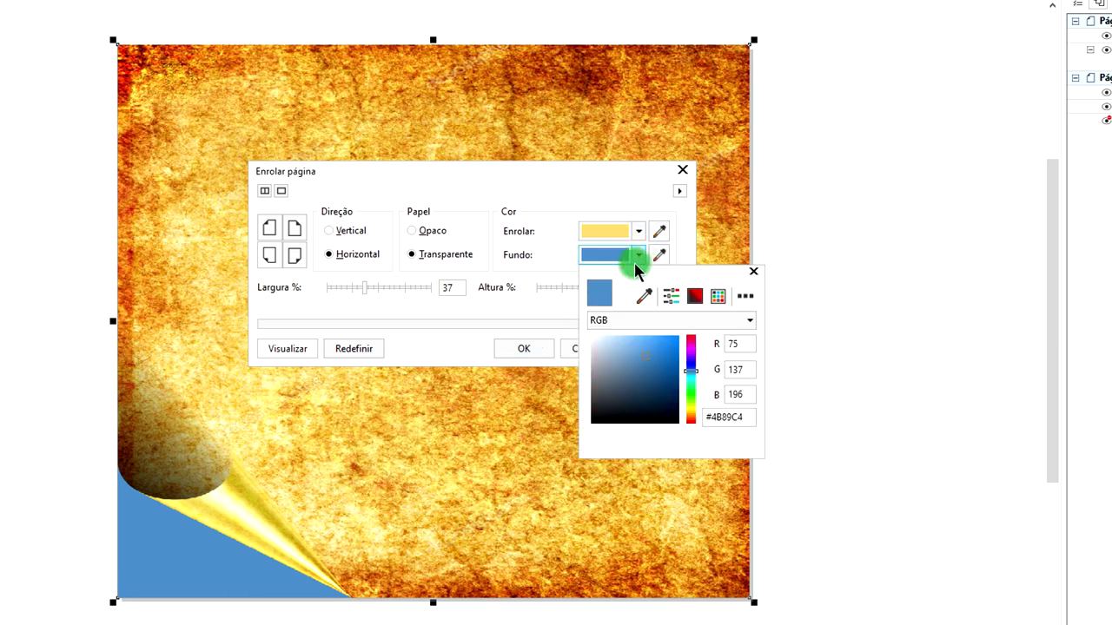
{"action": "left_click", "coordinate": [643, 296]}
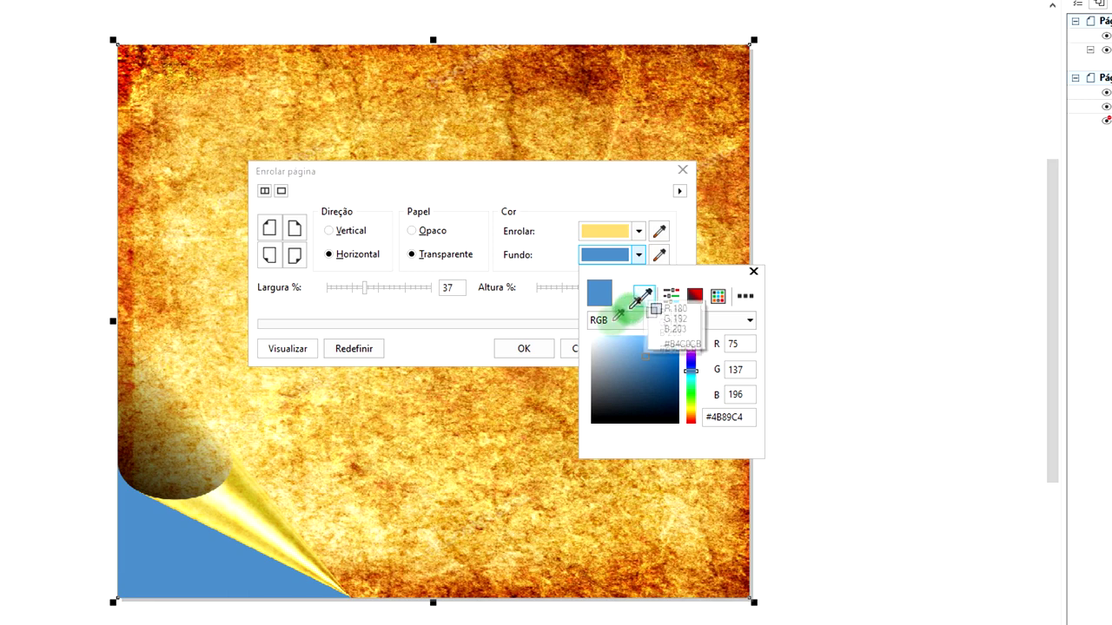
{"action": "left_click", "coordinate": [335, 513]}
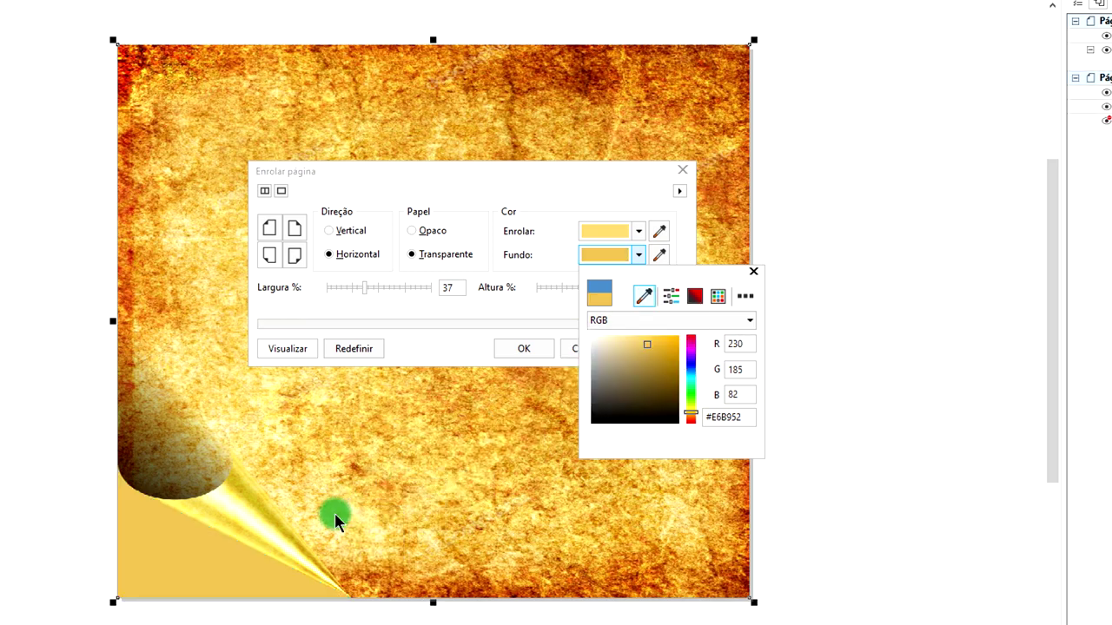
Set the background colour behind the curl to the strong blue #1563BD.
{"action": "left_click", "coordinate": [691, 371]}
{"action": "left_click", "coordinate": [669, 359]}
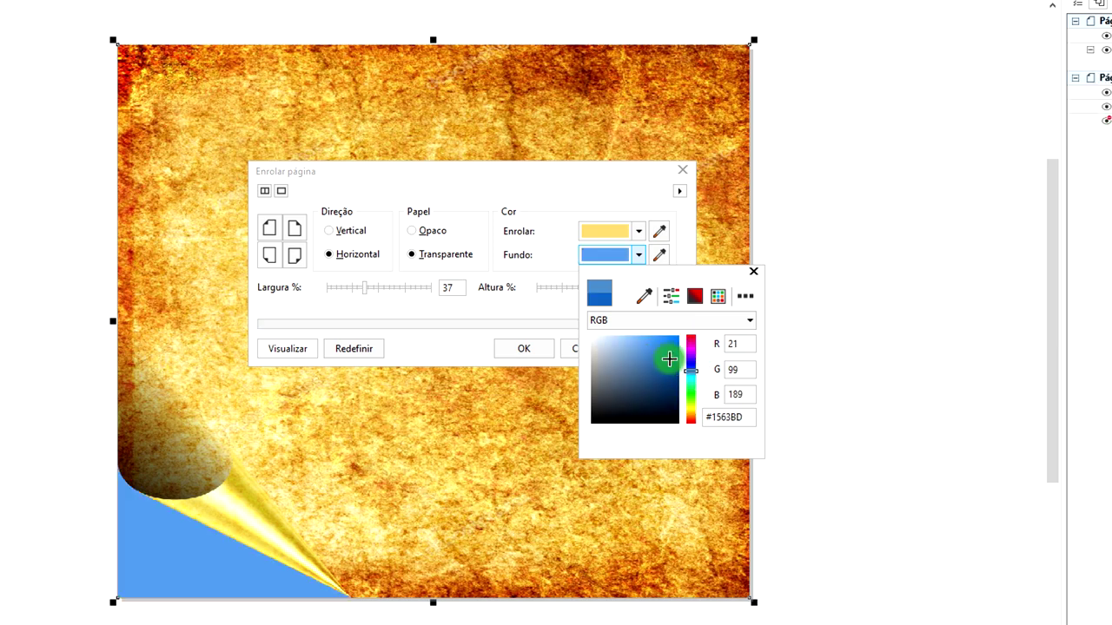
{"action": "left_click", "coordinate": [753, 271]}
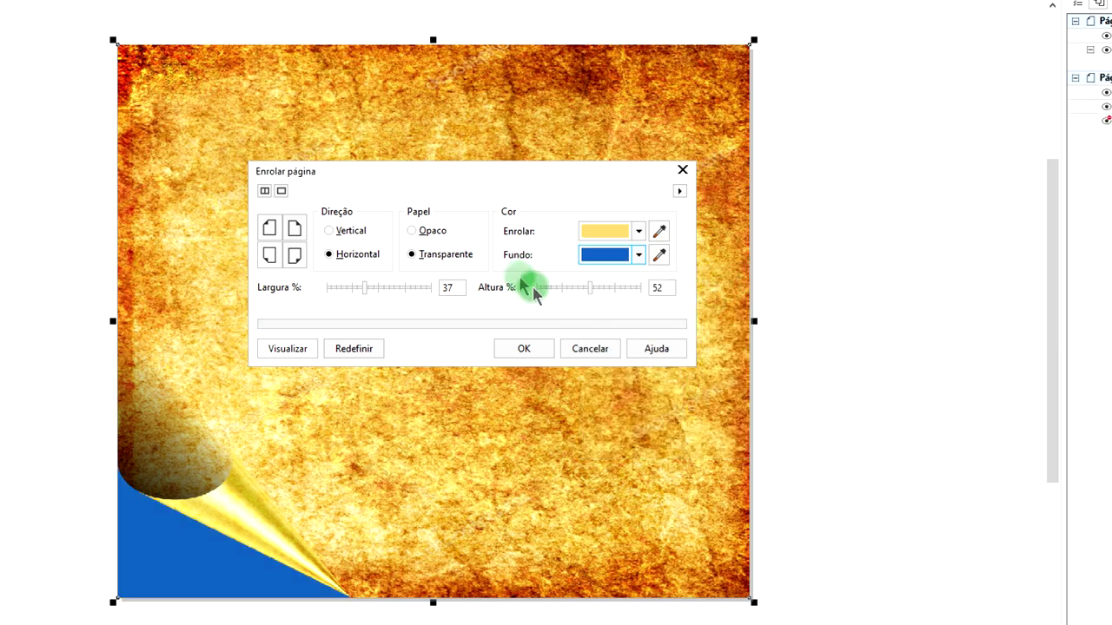
Set the curl height to 77% and its width to 46%, and apply the page curl to the parchment.
{"action": "mouse_move", "coordinate": [589, 291]}
{"action": "left_mouse_down"}
{"action": "mouse_move", "coordinate": [621, 295]}
{"action": "mouse_move", "coordinate": [606, 287]}
{"action": "left_mouse_up"}
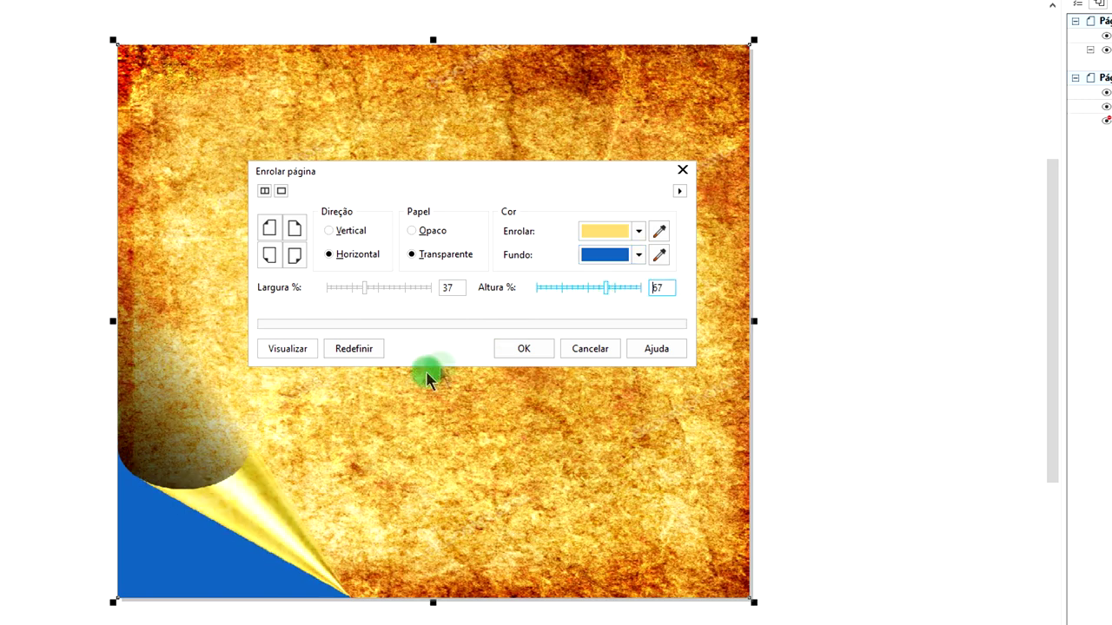
{"action": "left_click_drag", "start_coordinate": [608, 288], "coordinate": [617, 288]}
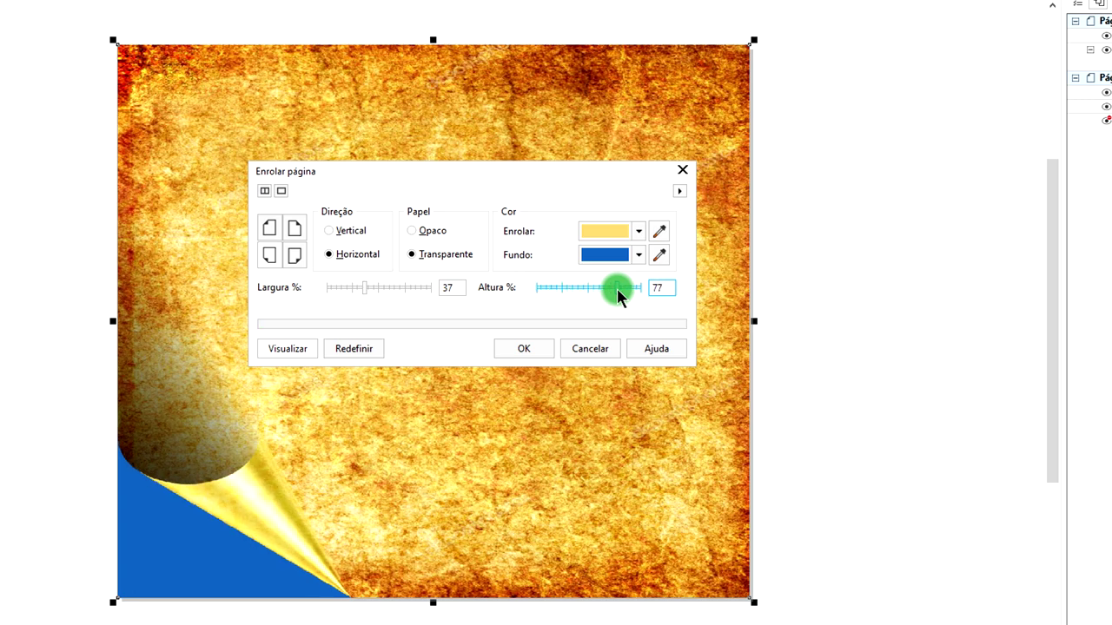
{"action": "mouse_move", "coordinate": [365, 287]}
{"action": "left_mouse_down"}
{"action": "mouse_move", "coordinate": [393, 290]}
{"action": "mouse_move", "coordinate": [375, 289]}
{"action": "left_mouse_up"}
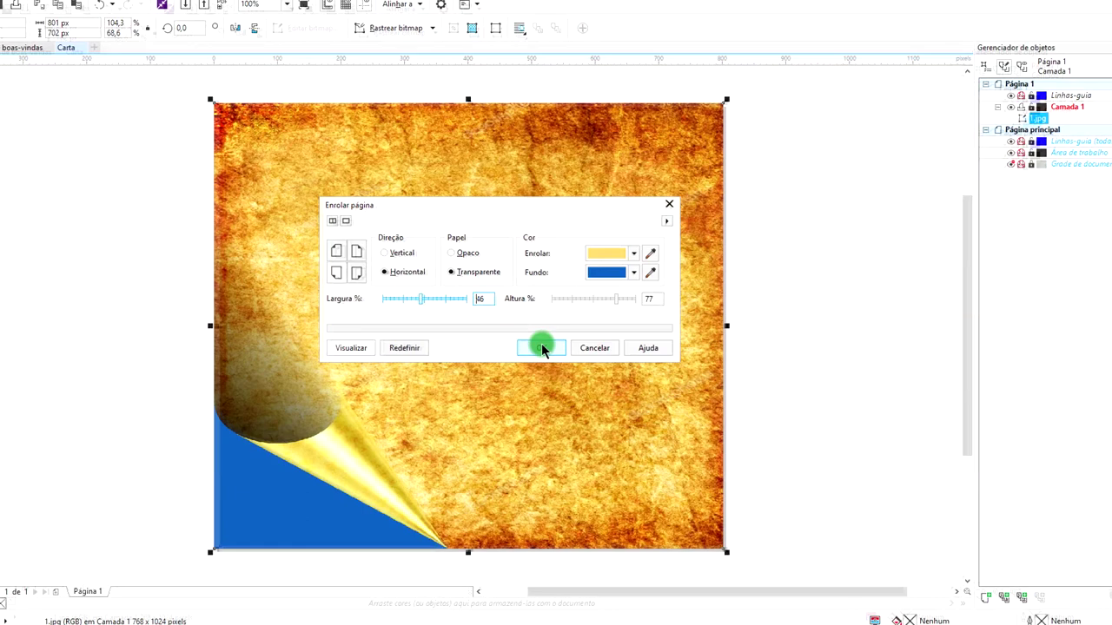
{"action": "left_click", "coordinate": [541, 347]}
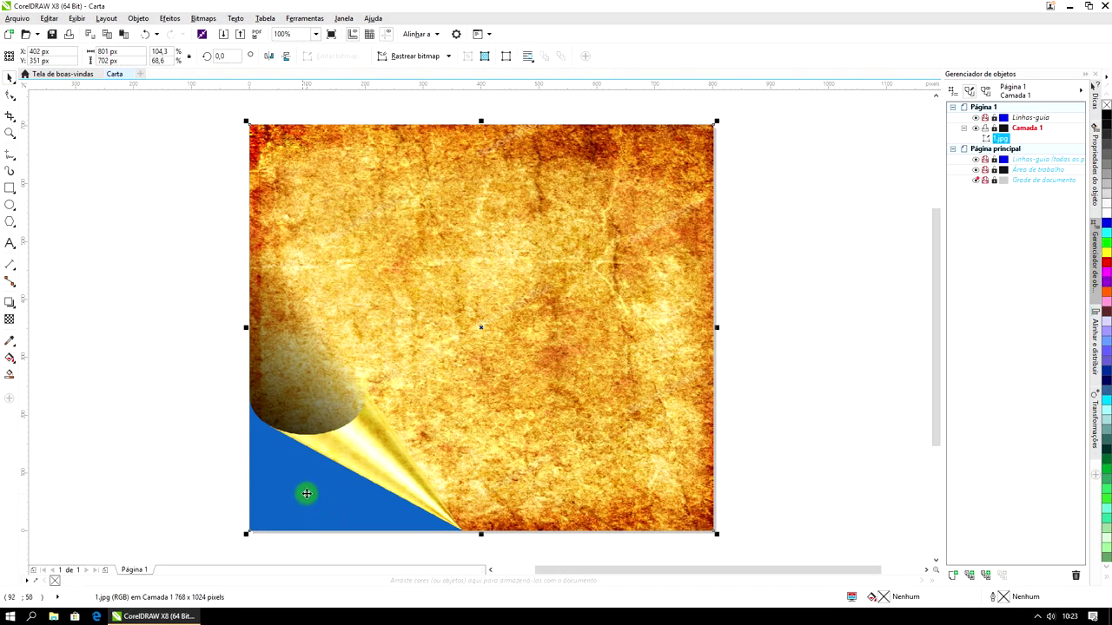
Erase most of the blue area behind the page curl, using the Eraser with a round 50 px nib.
{"action": "left_click", "coordinate": [10, 120]}
{"action": "mouse_move", "coordinate": [9, 132]}
{"action": "left_mouse_down"}
{"action": "mouse_move", "coordinate": [35, 158]}
{"action": "mouse_move", "coordinate": [17, 116]}
{"action": "mouse_move", "coordinate": [42, 160]}
{"action": "left_mouse_up"}
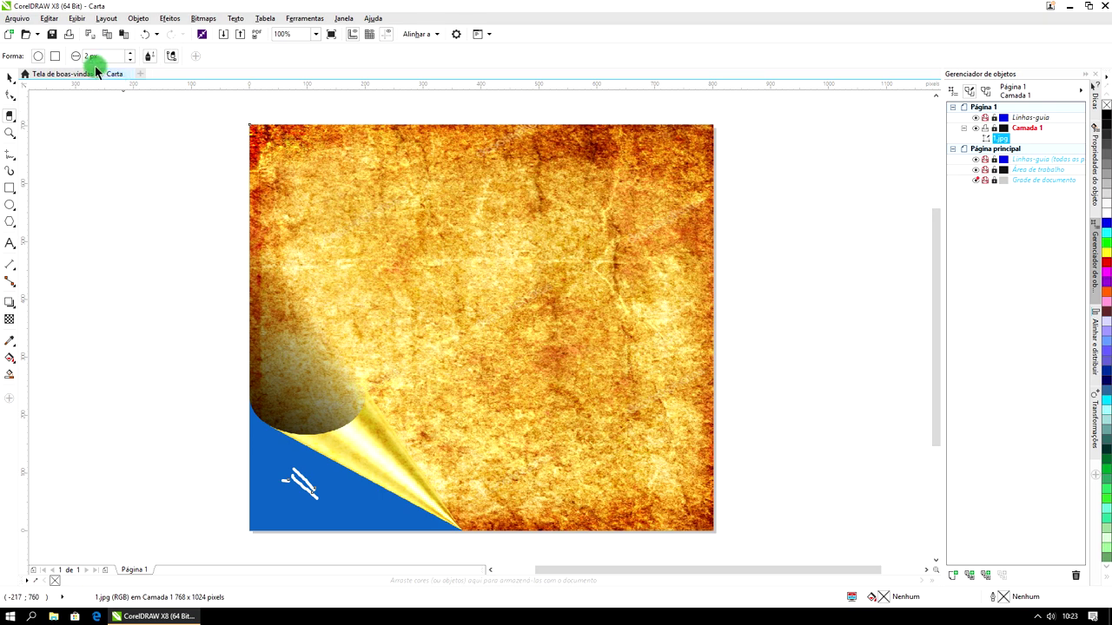
{"action": "left_click", "coordinate": [100, 56]}
{"action": "left_click", "coordinate": [40, 54]}
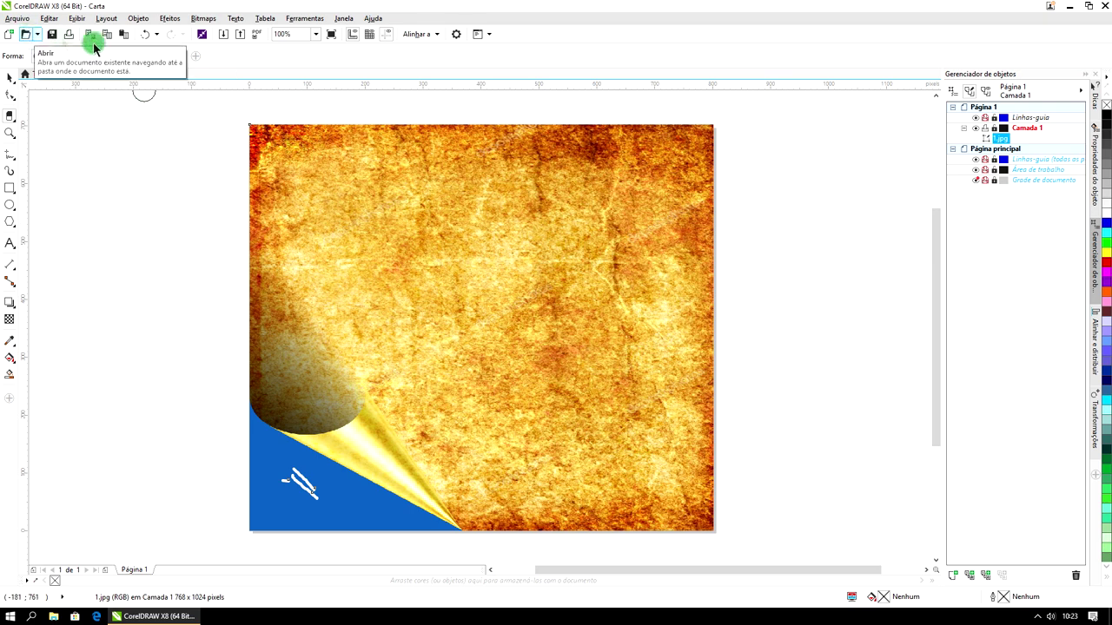
{"action": "mouse_move", "coordinate": [261, 496]}
{"action": "left_mouse_down"}
{"action": "mouse_move", "coordinate": [268, 516]}
{"action": "mouse_move", "coordinate": [251, 477]}
{"action": "mouse_move", "coordinate": [328, 534]}
{"action": "mouse_move", "coordinate": [287, 509]}
{"action": "mouse_move", "coordinate": [368, 541]}
{"action": "mouse_move", "coordinate": [371, 530]}
{"action": "mouse_move", "coordinate": [397, 548]}
{"action": "mouse_move", "coordinate": [403, 538]}
{"action": "mouse_move", "coordinate": [432, 550]}
{"action": "mouse_move", "coordinate": [417, 556]}
{"action": "mouse_move", "coordinate": [373, 526]}
{"action": "mouse_move", "coordinate": [290, 512]}
{"action": "mouse_move", "coordinate": [282, 496]}
{"action": "mouse_move", "coordinate": [365, 534]}
{"action": "mouse_move", "coordinate": [258, 420]}
{"action": "left_mouse_up"}
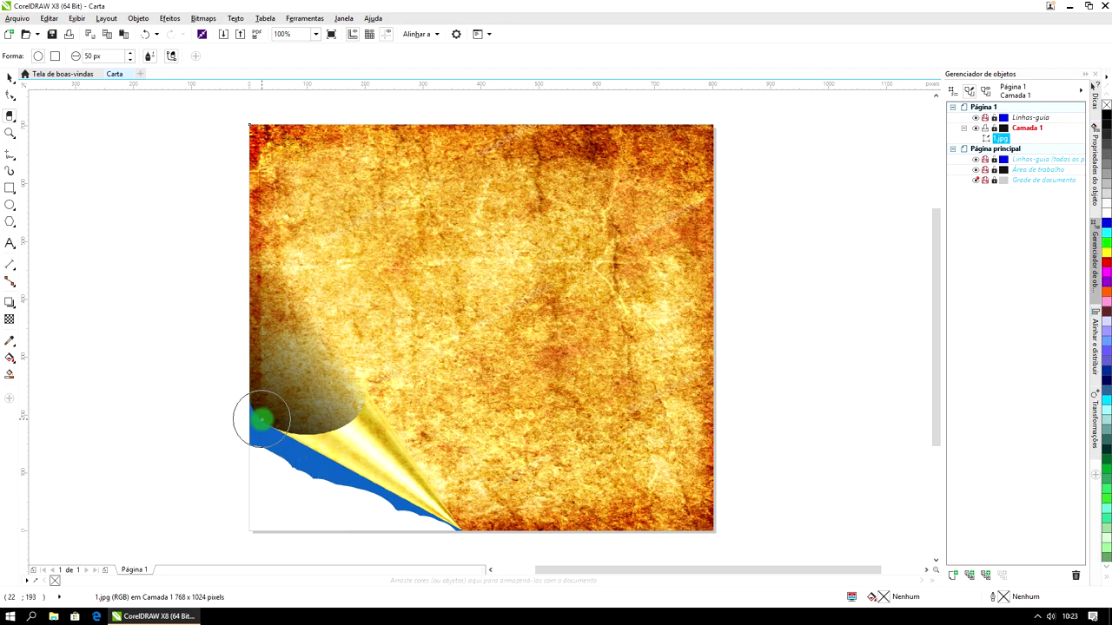
Erase the blue along the rounded underside of the shaded roll, starting at the page's left edge, without cutting into the parchment.
{"action": "scroll", "coordinate": [263, 421], "scroll_direction": "up", "scroll_amount": 5}
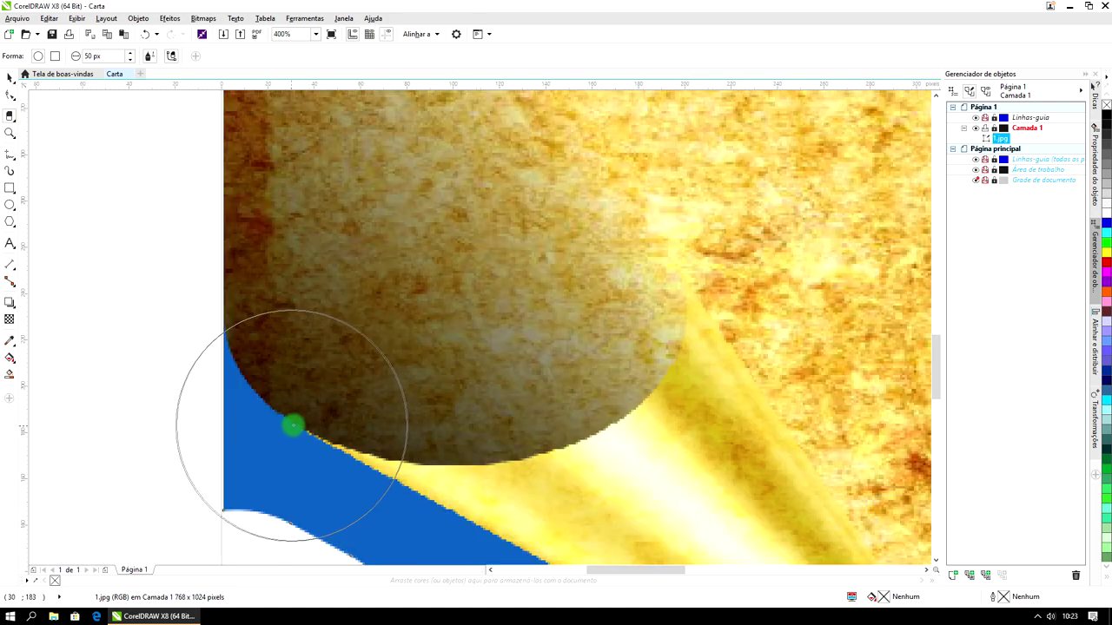
{"action": "scroll", "coordinate": [294, 424], "scroll_direction": "down", "scroll_amount": 2}
{"action": "left_click_drag", "start_coordinate": [298, 427], "coordinate": [338, 456]}
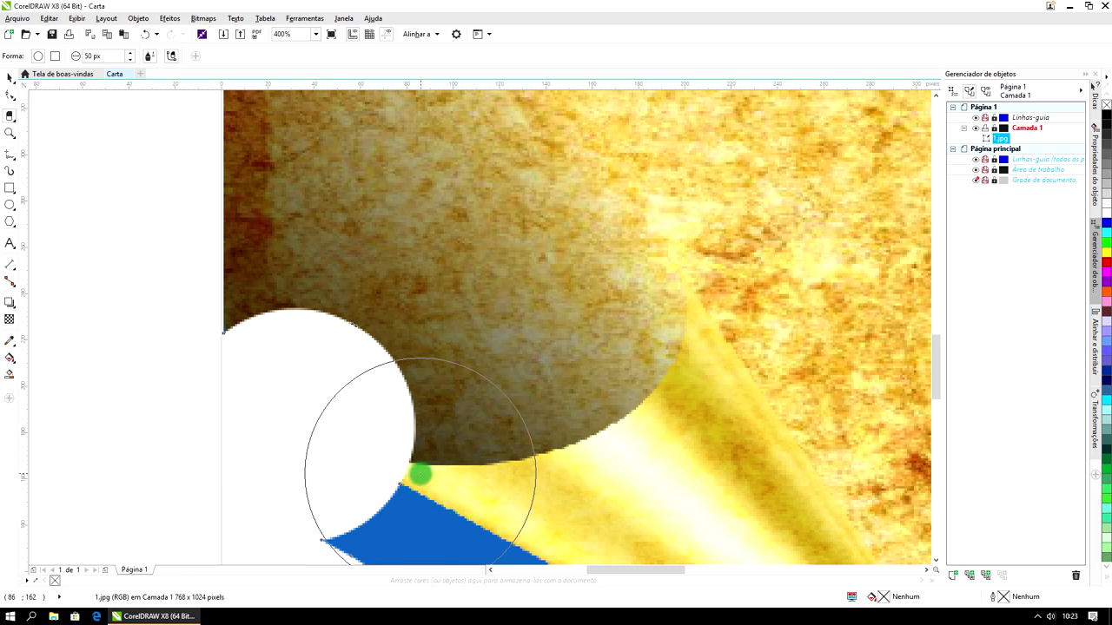
{"action": "key", "text": "ctrl+z"}
{"action": "left_click", "coordinate": [229, 530]}
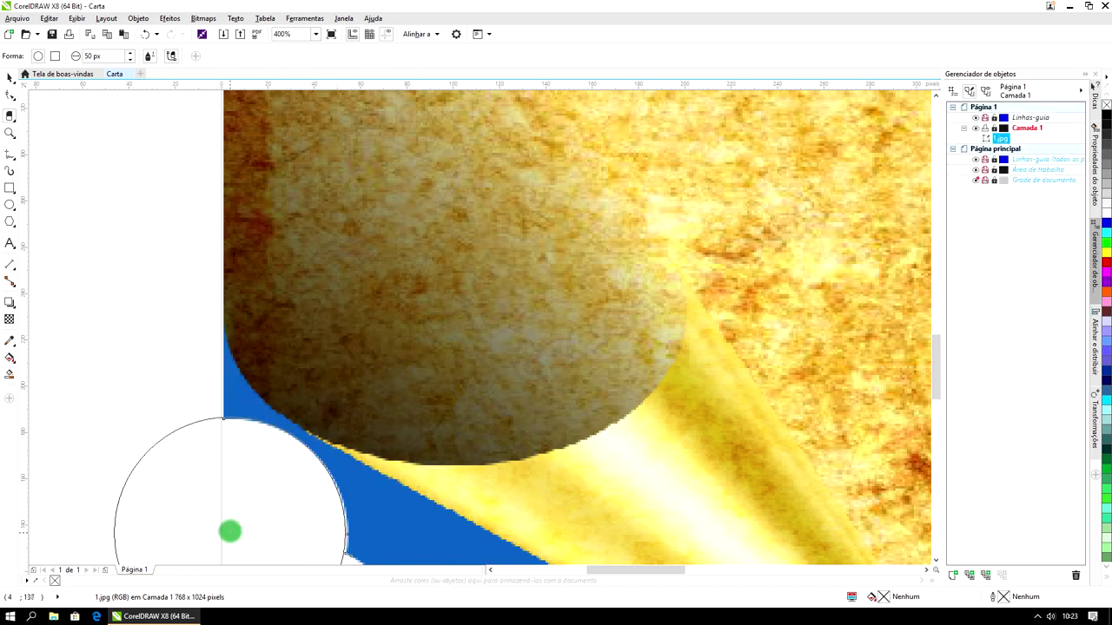
{"action": "mouse_move", "coordinate": [196, 502]}
{"action": "left_mouse_down"}
{"action": "mouse_move", "coordinate": [154, 456]}
{"action": "mouse_move", "coordinate": [113, 375]}
{"action": "mouse_move", "coordinate": [189, 432]}
{"action": "mouse_move", "coordinate": [354, 499]}
{"action": "mouse_move", "coordinate": [353, 538]}
{"action": "mouse_move", "coordinate": [291, 547]}
{"action": "mouse_move", "coordinate": [337, 582]}
{"action": "mouse_move", "coordinate": [607, 549]}
{"action": "mouse_move", "coordinate": [595, 520]}
{"action": "mouse_move", "coordinate": [293, 622]}
{"action": "mouse_move", "coordinate": [148, 604]}
{"action": "mouse_move", "coordinate": [108, 445]}
{"action": "mouse_move", "coordinate": [101, 375]}
{"action": "mouse_move", "coordinate": [114, 355]}
{"action": "mouse_move", "coordinate": [109, 428]}
{"action": "mouse_move", "coordinate": [104, 356]}
{"action": "mouse_move", "coordinate": [176, 504]}
{"action": "mouse_move", "coordinate": [218, 511]}
{"action": "mouse_move", "coordinate": [282, 551]}
{"action": "left_mouse_up"}
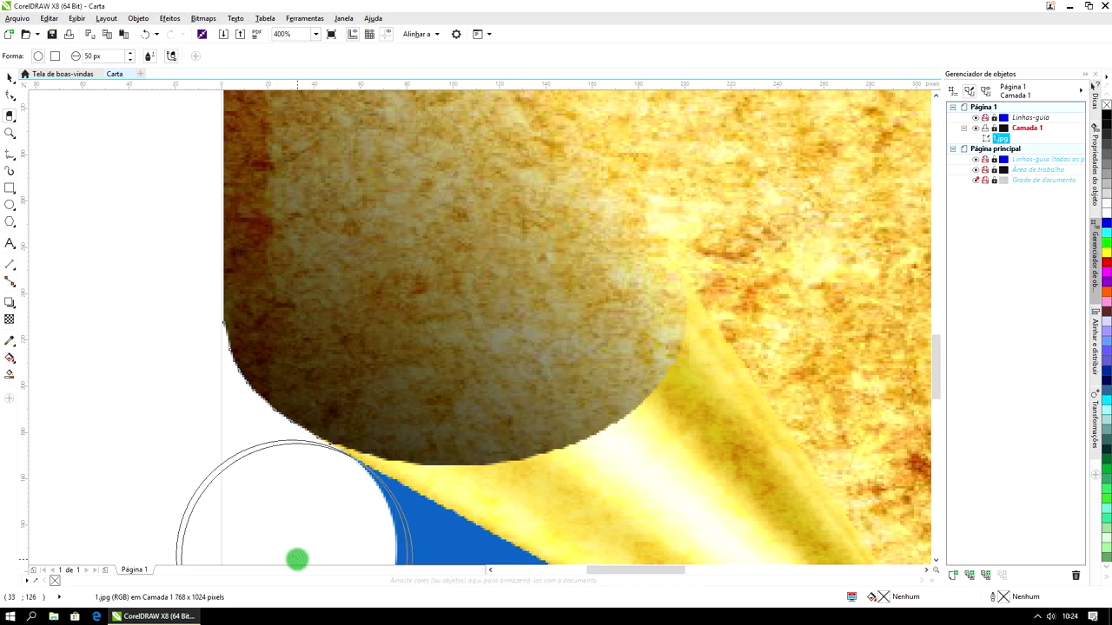
{"action": "left_click_drag", "start_coordinate": [296, 560], "coordinate": [297, 560]}
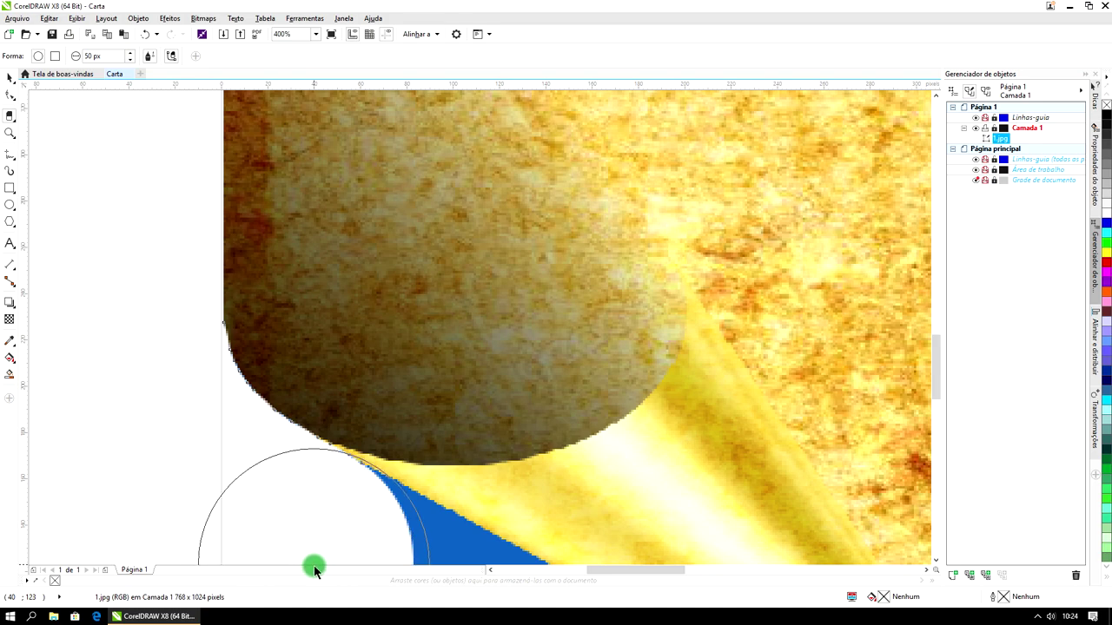
Erase the blue bordering the upper stretch of the yellow curl's lower edge.
{"action": "scroll", "coordinate": [299, 552], "scroll_direction": "down", "scroll_amount": 3}
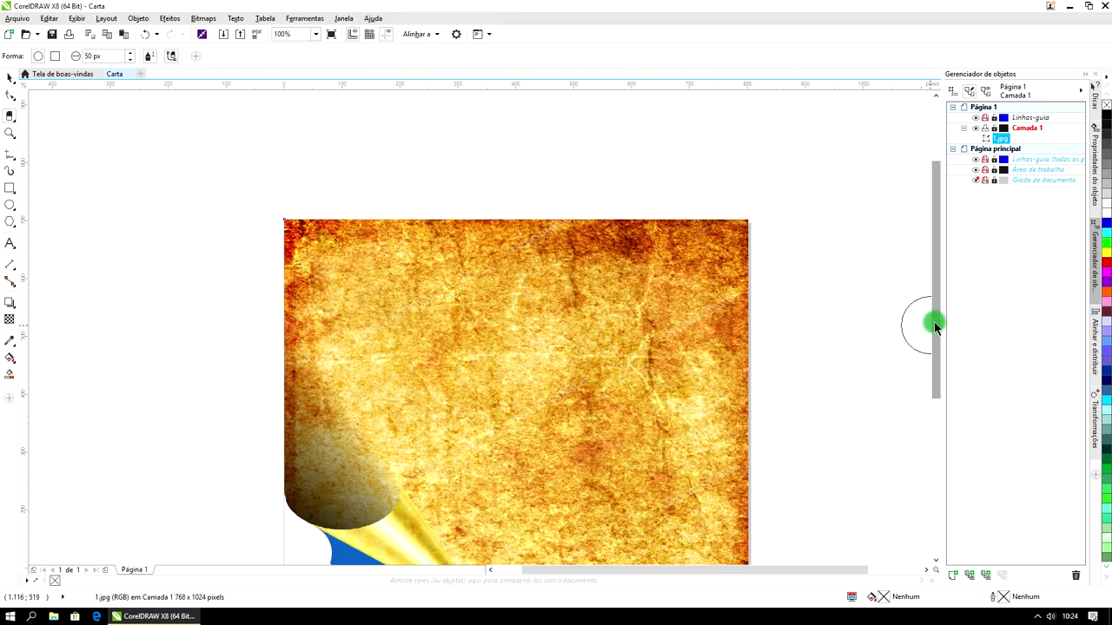
{"action": "left_click_drag", "start_coordinate": [937, 325], "coordinate": [913, 437]}
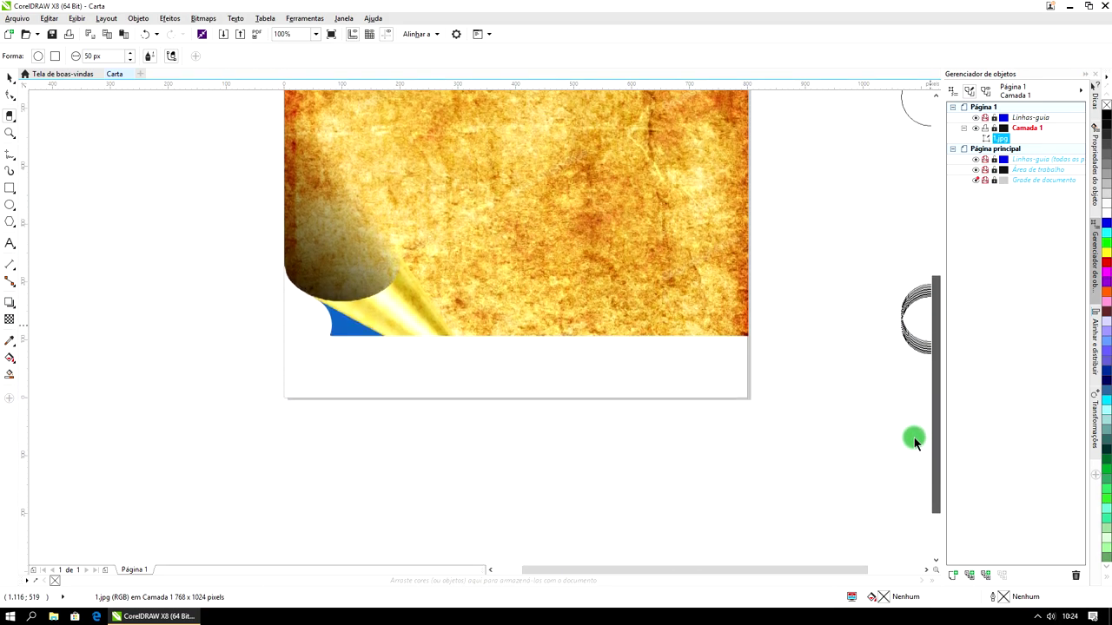
{"action": "scroll", "coordinate": [350, 378], "scroll_direction": "up", "scroll_amount": 3}
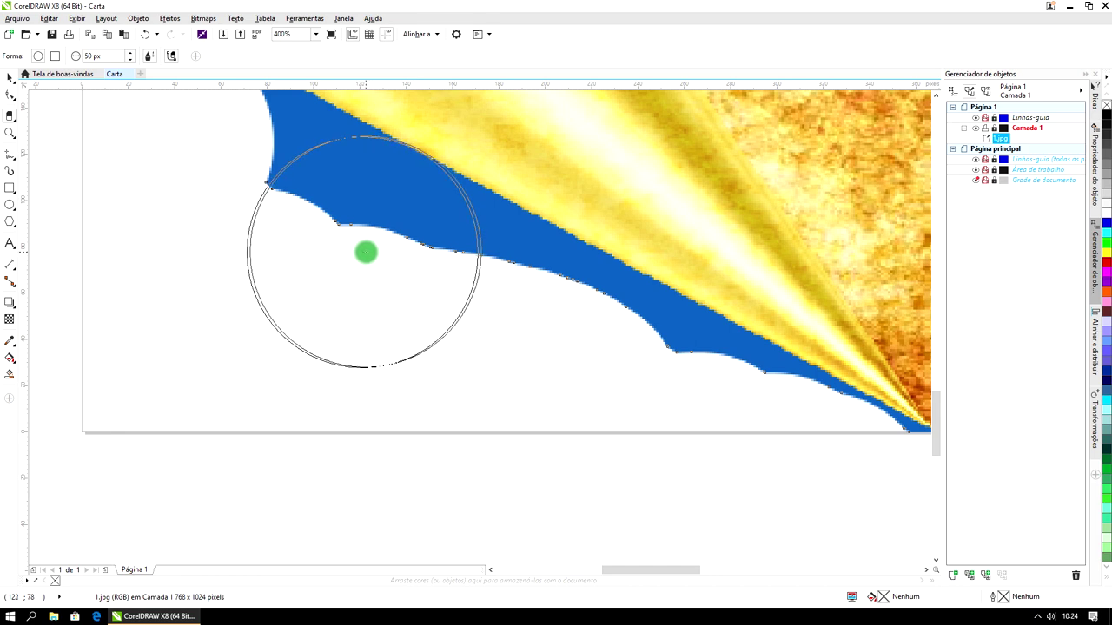
{"action": "left_click", "coordinate": [366, 251]}
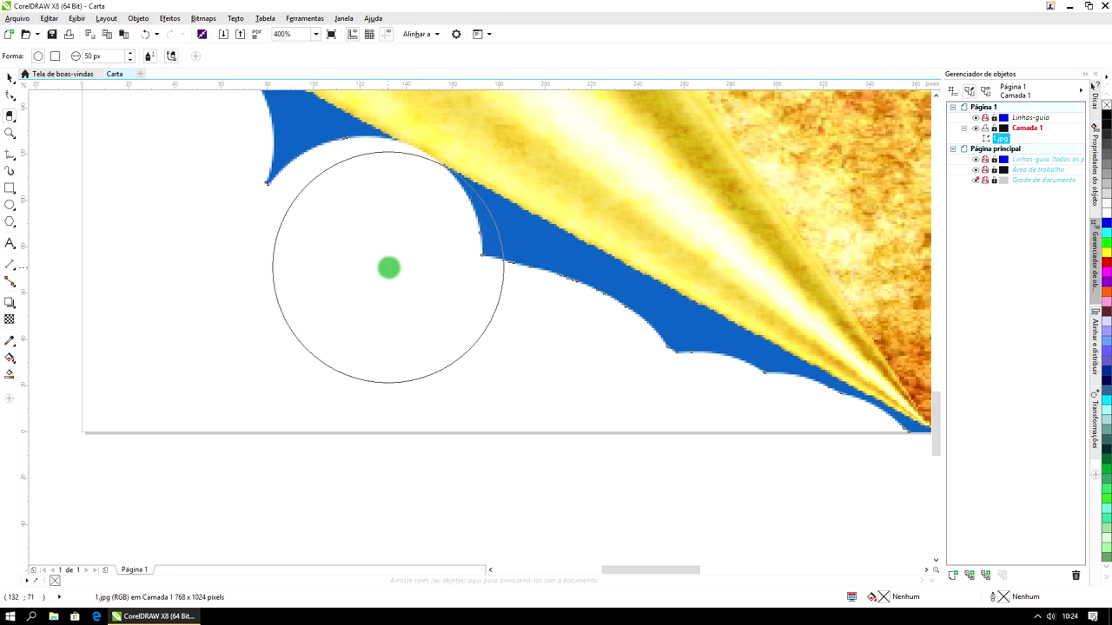
{"action": "left_click", "coordinate": [390, 268]}
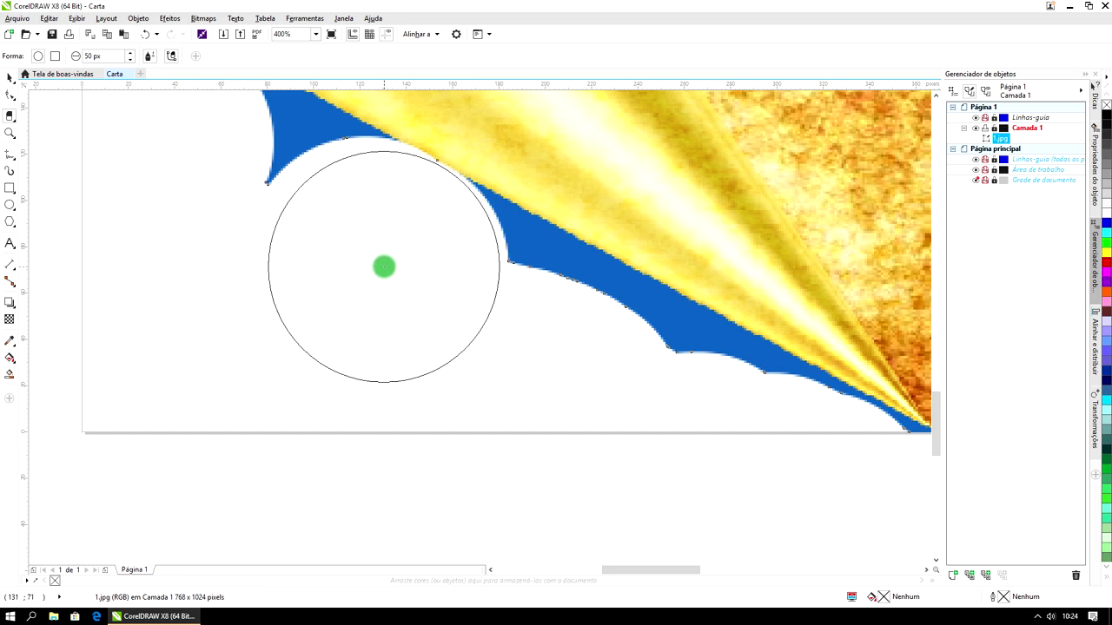
{"action": "left_click", "coordinate": [409, 279]}
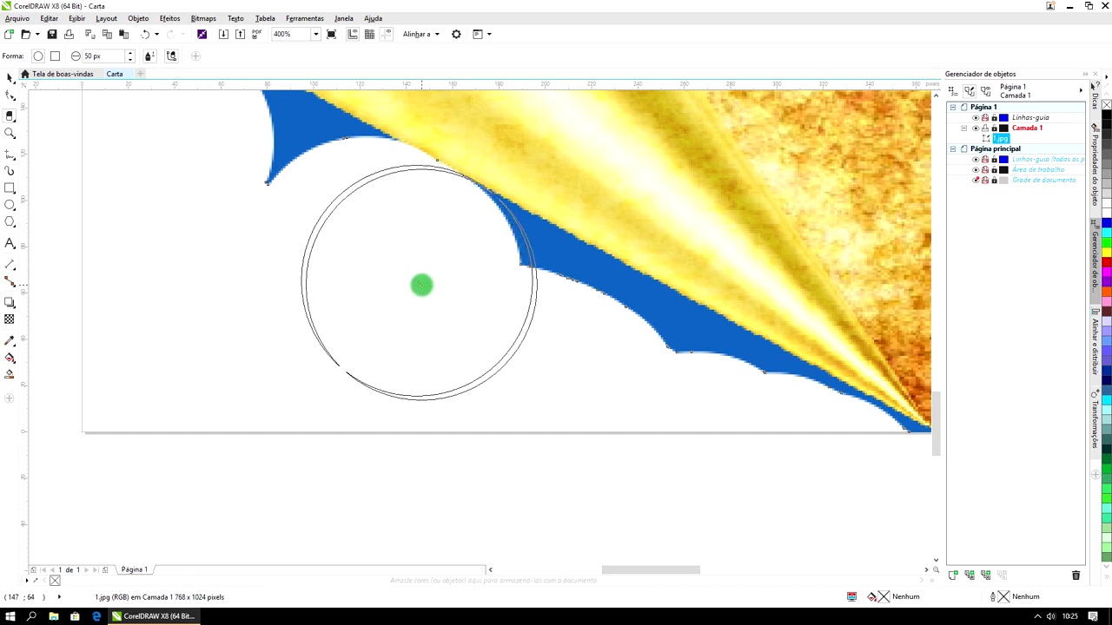
{"action": "left_click", "coordinate": [423, 283]}
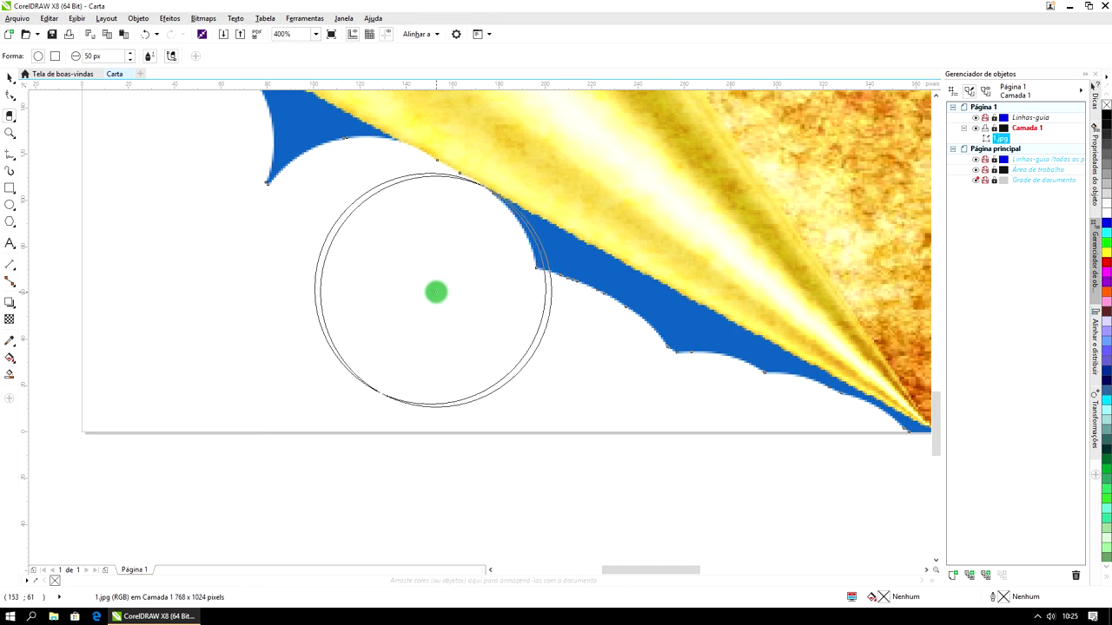
{"action": "left_click", "coordinate": [440, 296]}
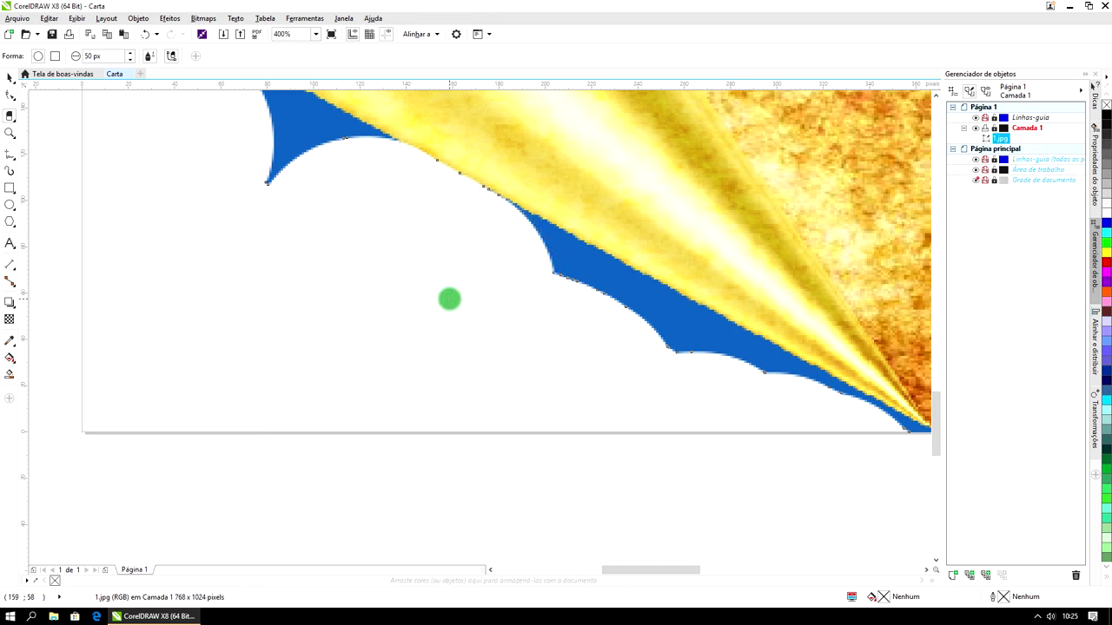
{"action": "left_click_drag", "start_coordinate": [466, 307], "coordinate": [494, 323]}
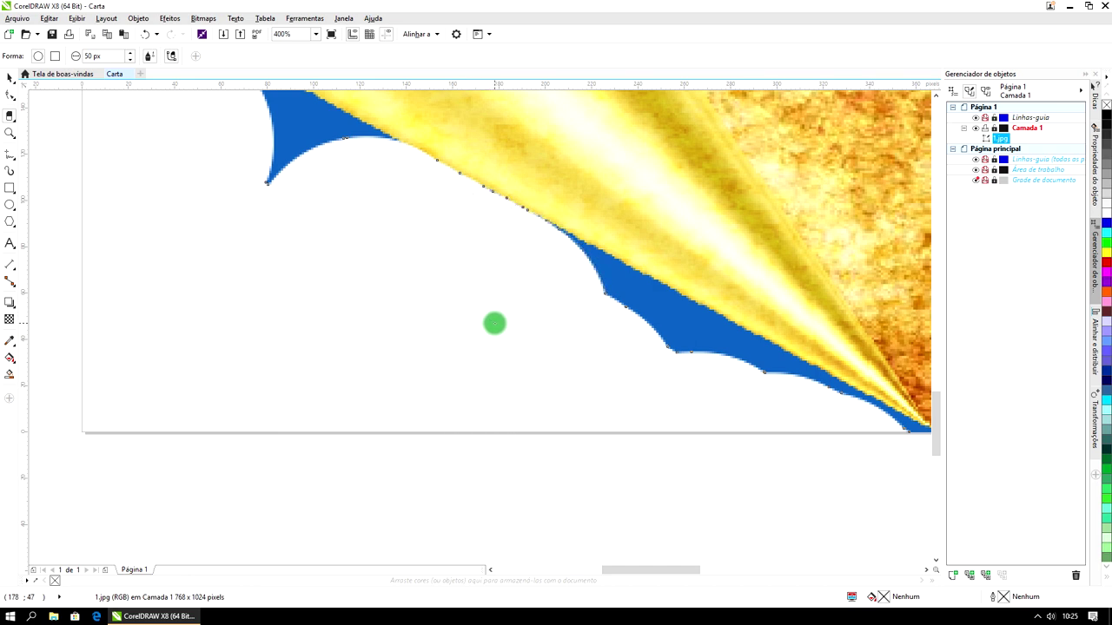
{"action": "left_click", "coordinate": [494, 323]}
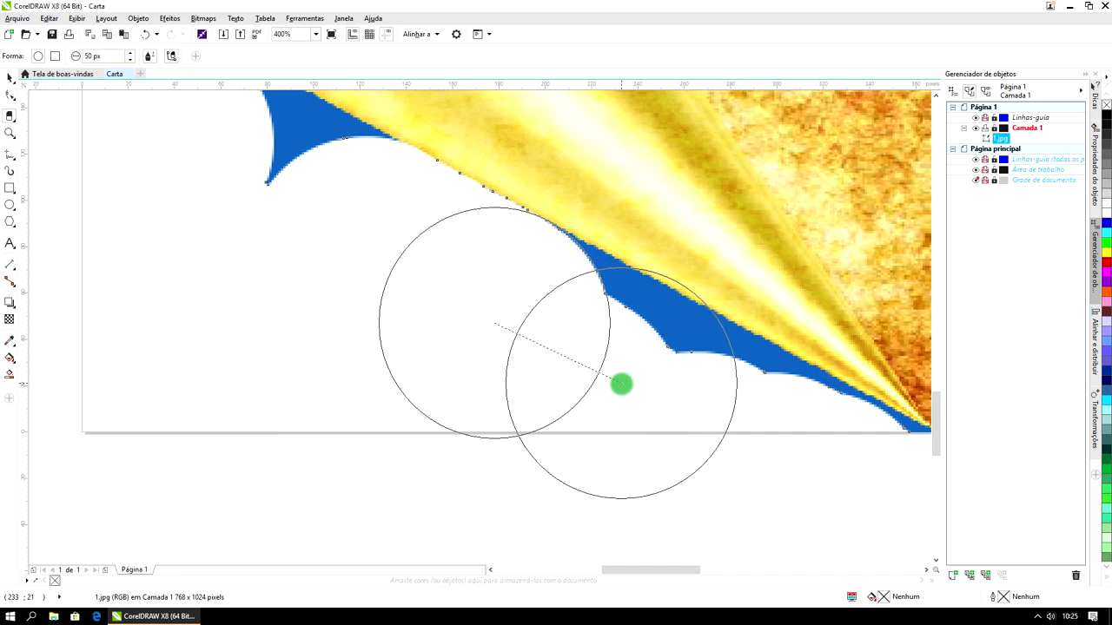
Remove the blue strip along the middle stretch of the yellow curl's diagonal edge.
{"action": "left_click", "coordinate": [615, 392]}
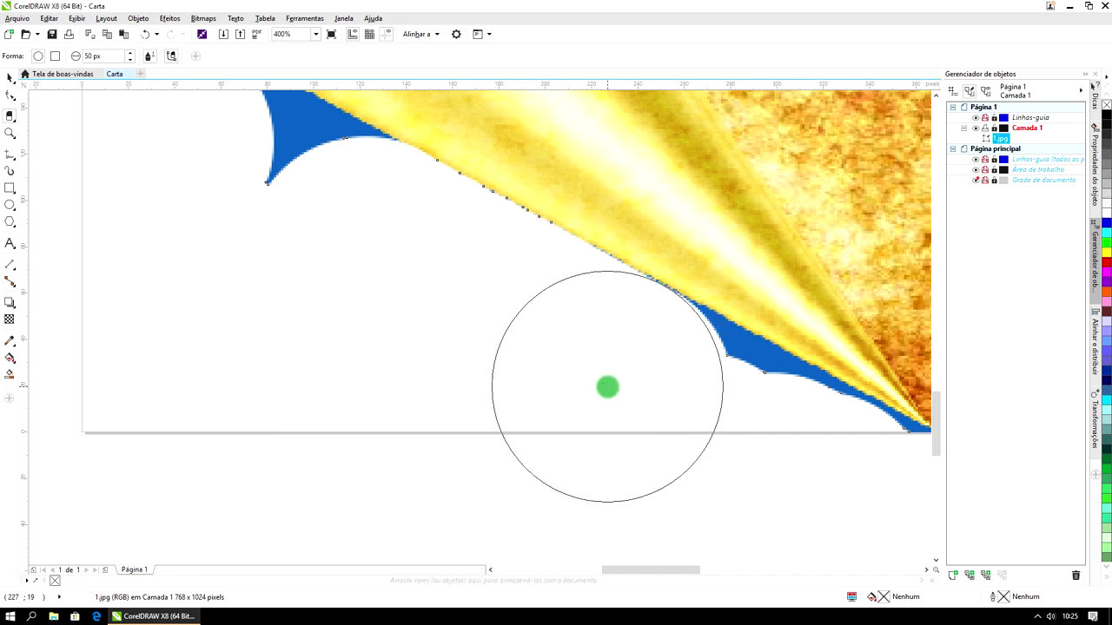
{"action": "left_click", "coordinate": [561, 359]}
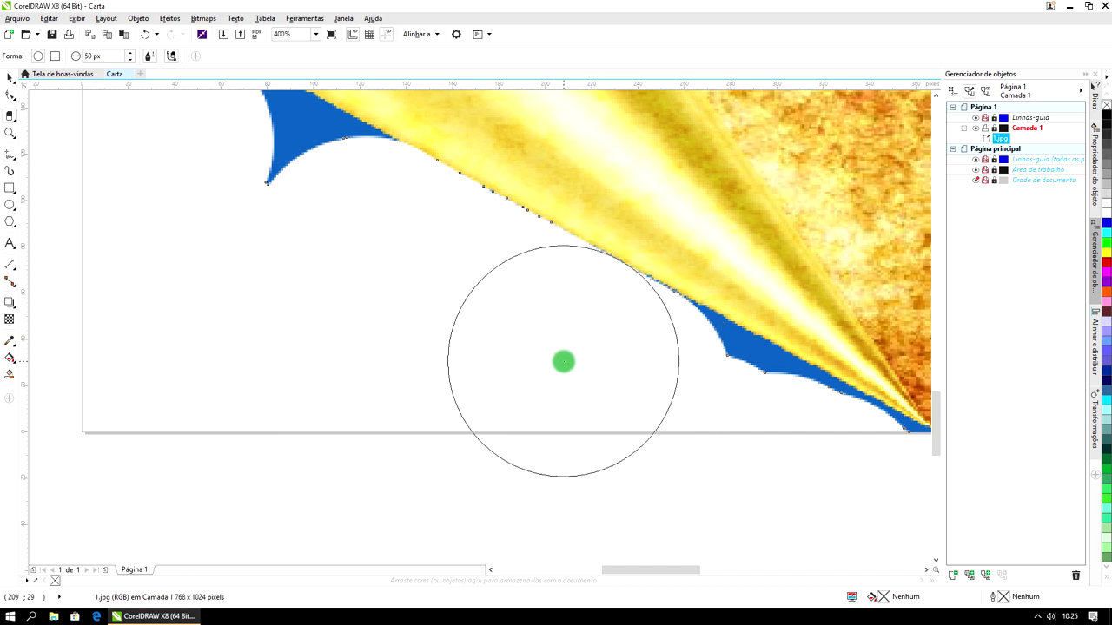
{"action": "left_click", "coordinate": [549, 352]}
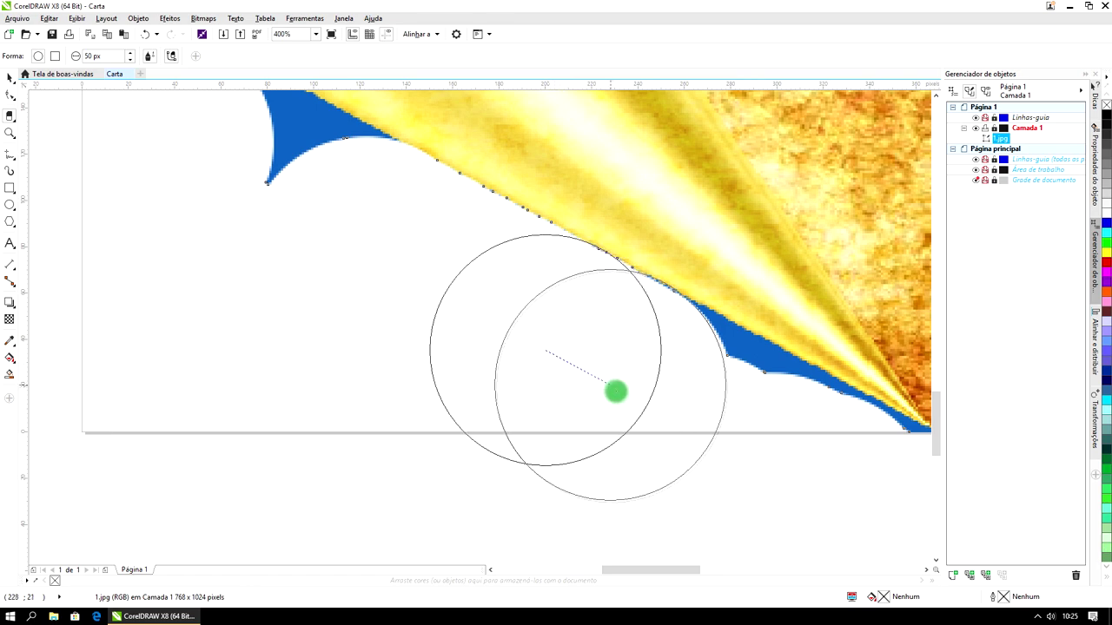
{"action": "left_click", "coordinate": [643, 401]}
{"action": "left_click", "coordinate": [656, 410]}
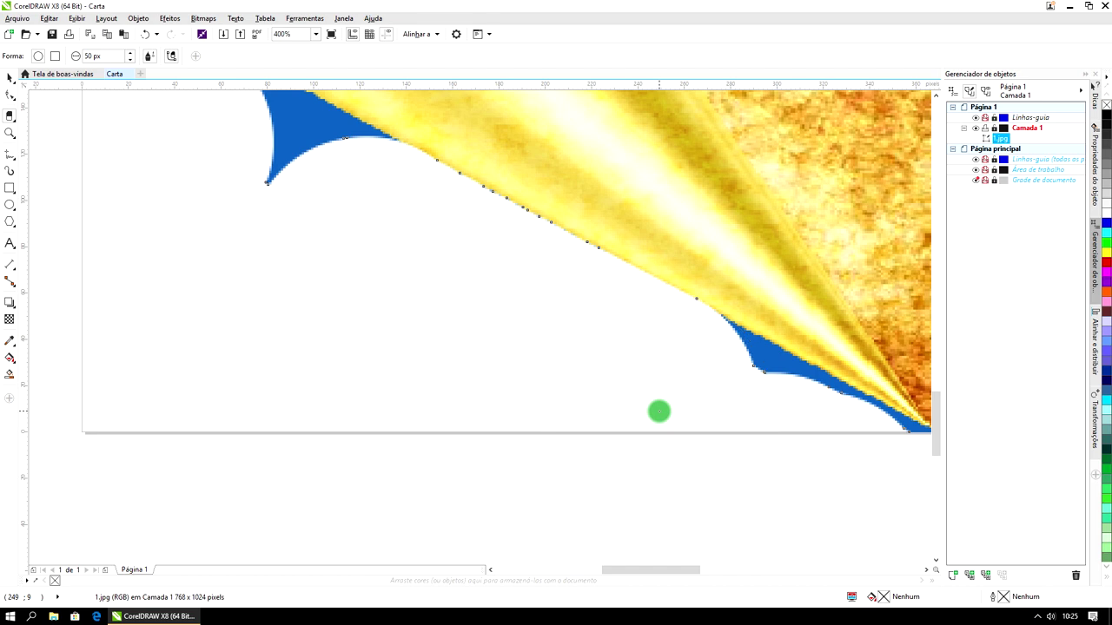
{"action": "left_click", "coordinate": [670, 420]}
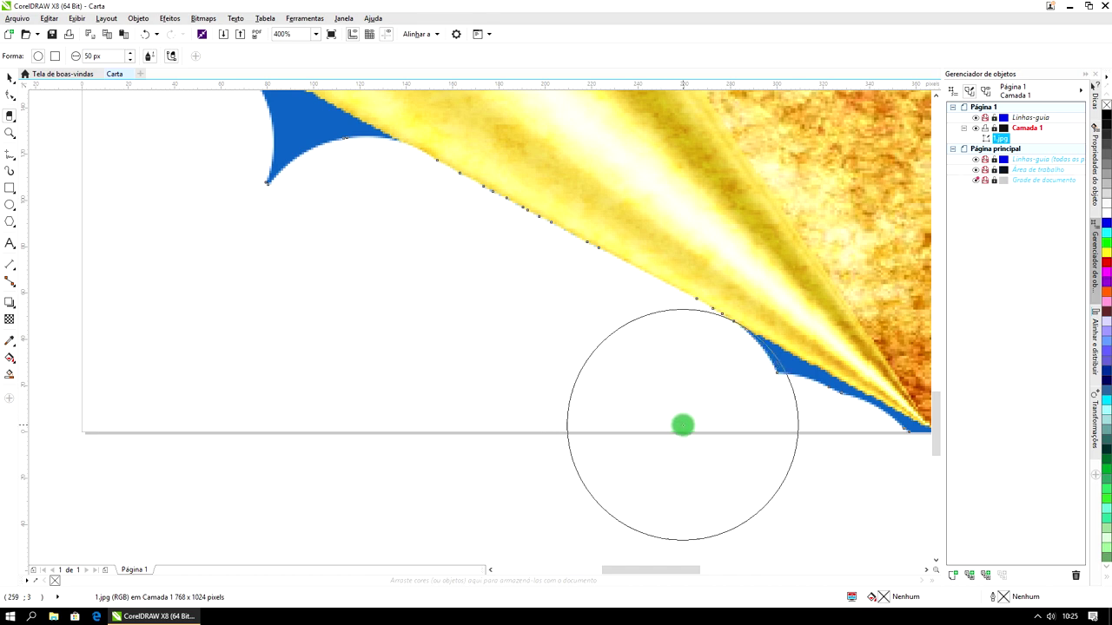
{"action": "left_click", "coordinate": [686, 427]}
{"action": "left_click", "coordinate": [702, 436]}
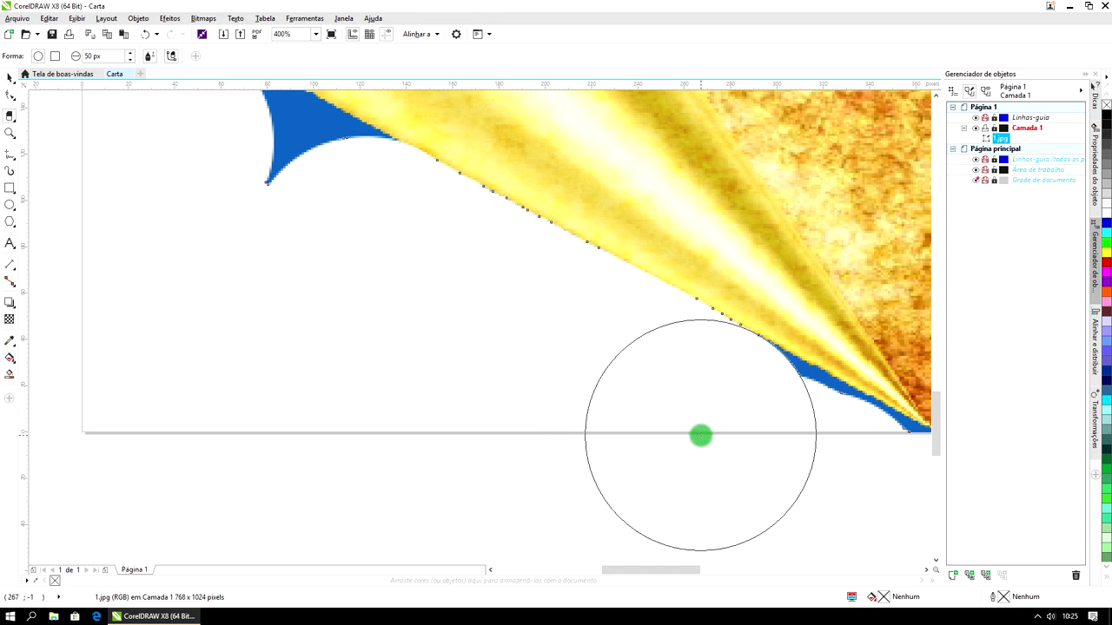
Clear the narrow blue strip along the curl's edge down towards its tip at the page bottom.
{"action": "left_click", "coordinate": [709, 440]}
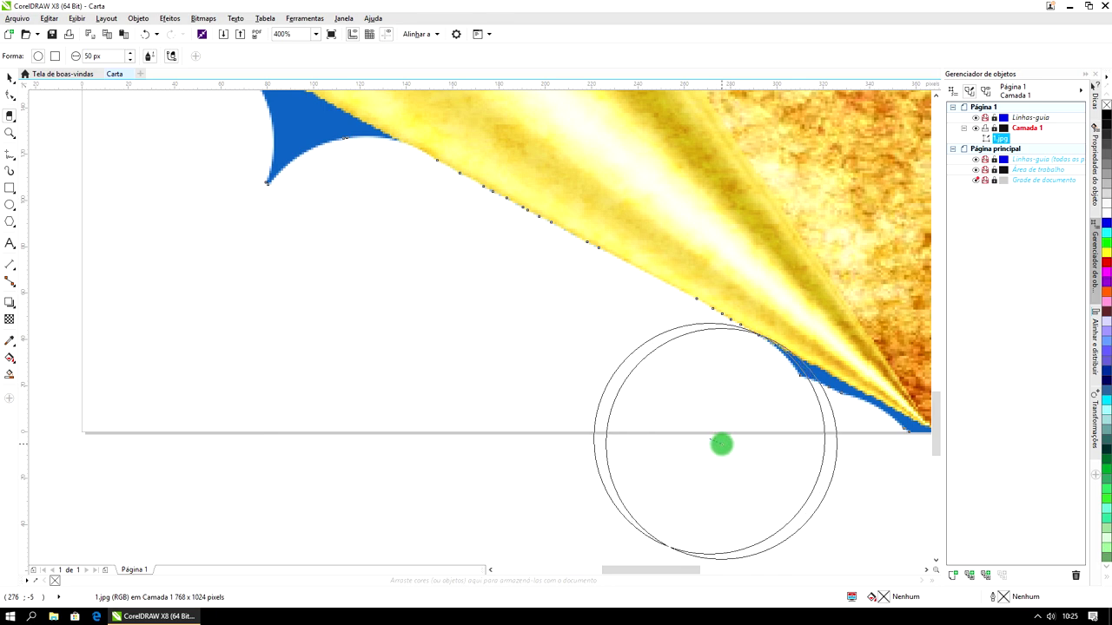
{"action": "left_click", "coordinate": [726, 446]}
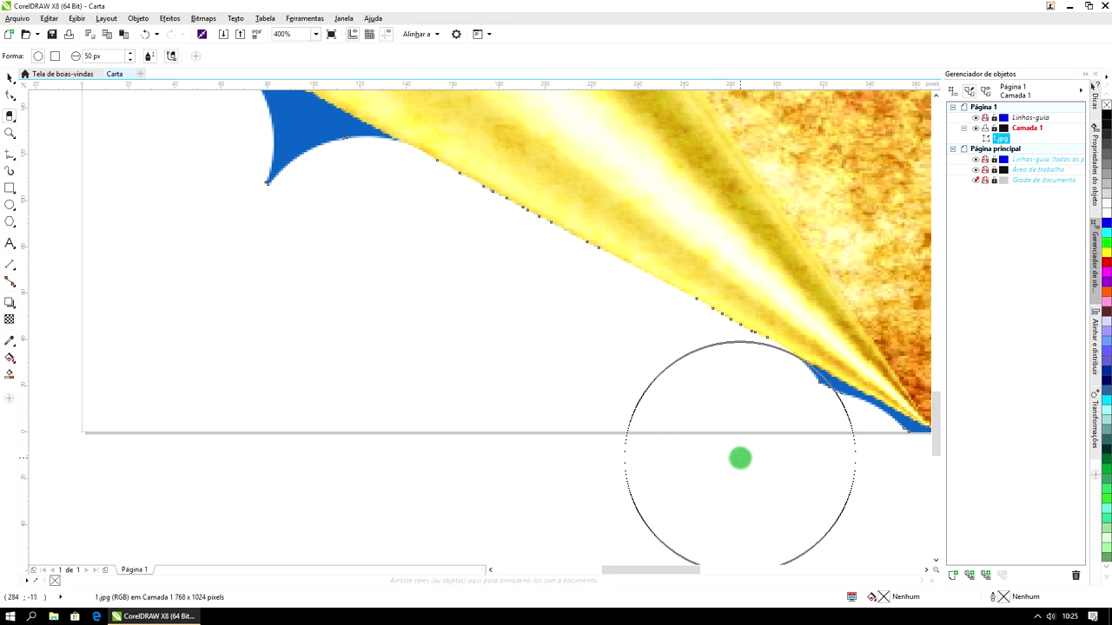
{"action": "left_click", "coordinate": [739, 458]}
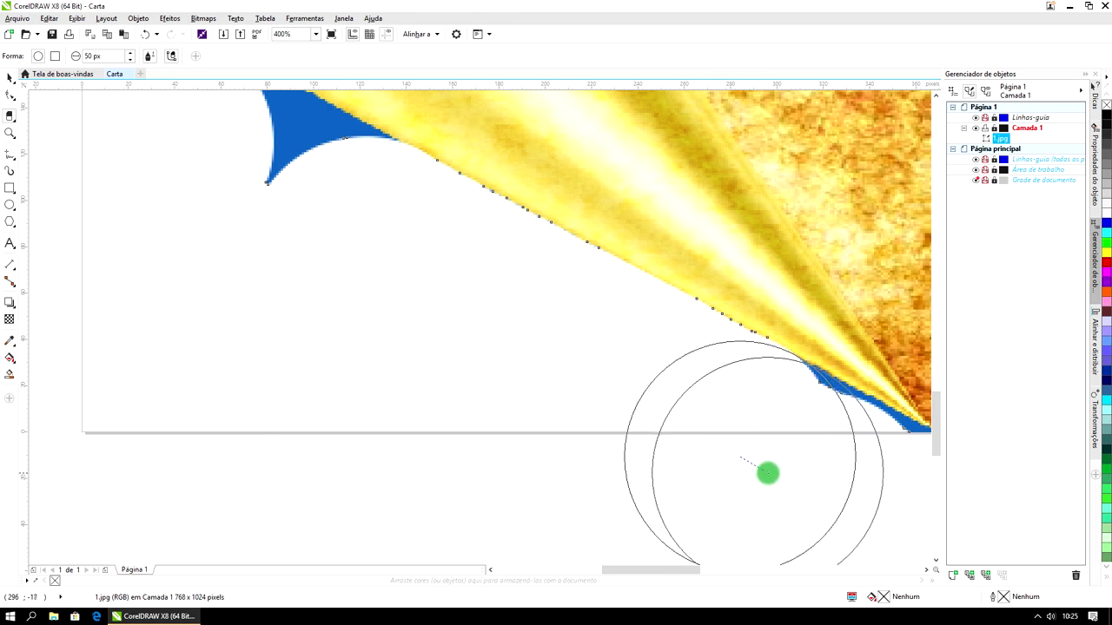
{"action": "left_click", "coordinate": [768, 473]}
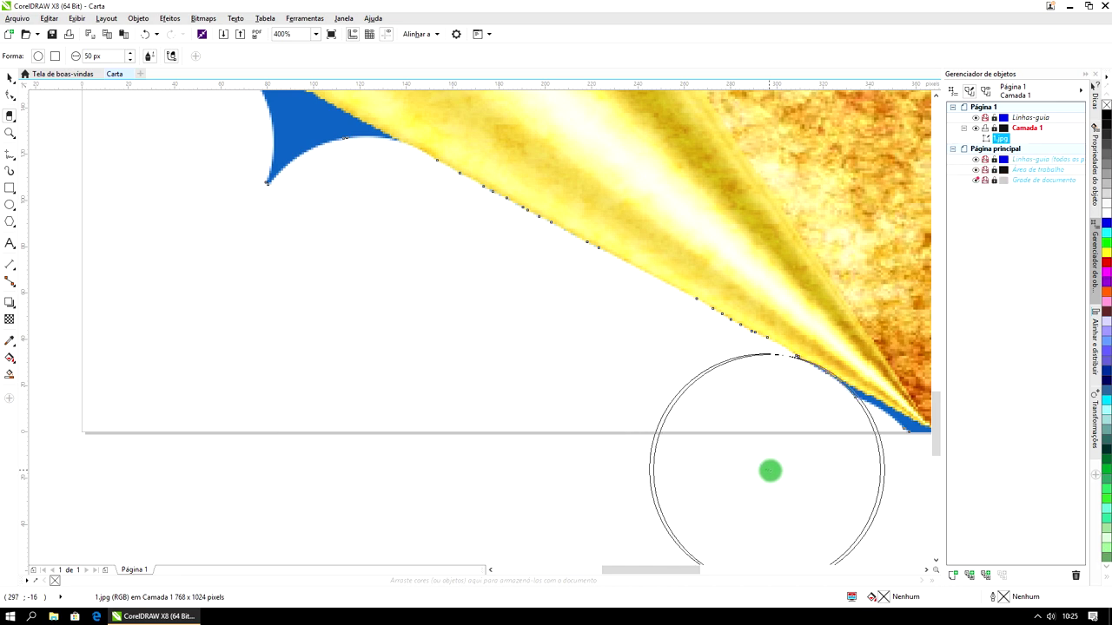
{"action": "left_click", "coordinate": [769, 470]}
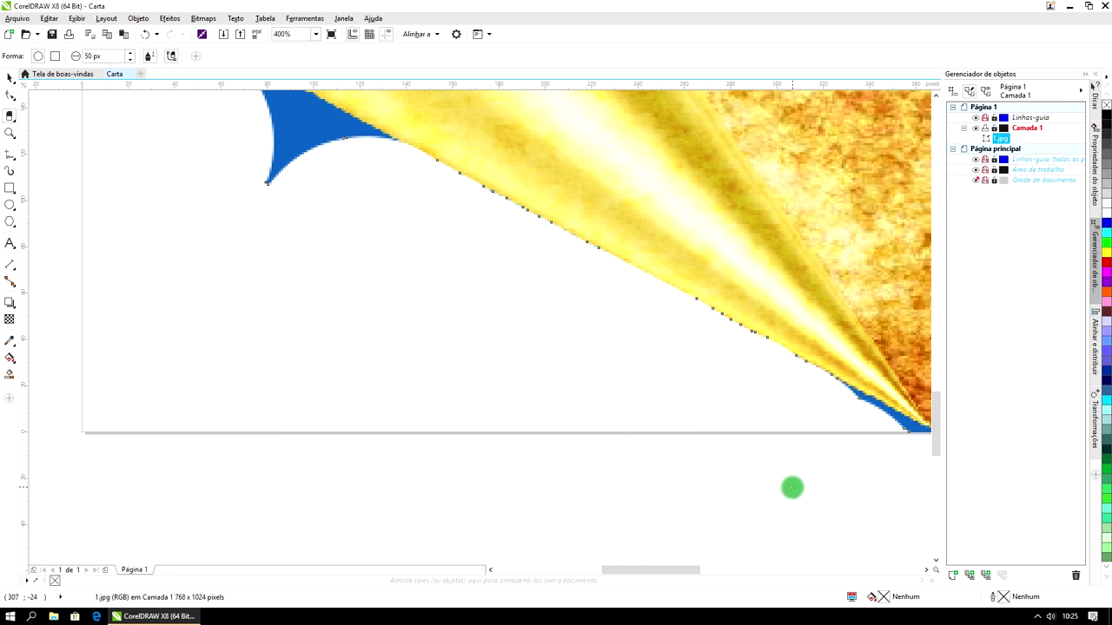
{"action": "left_click", "coordinate": [799, 486]}
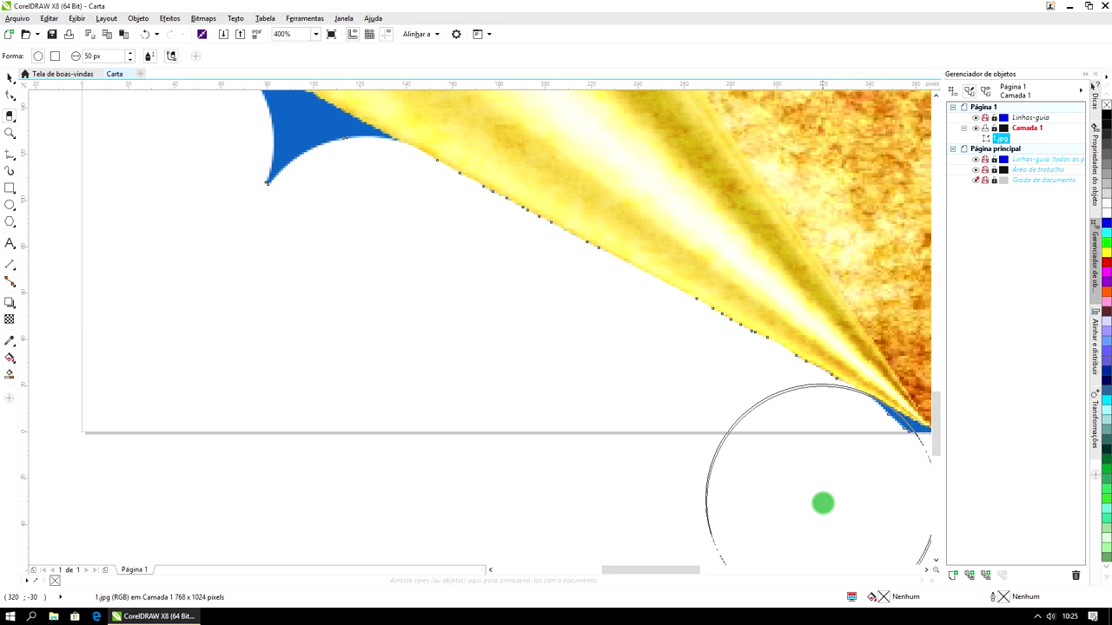
{"action": "left_click", "coordinate": [833, 509]}
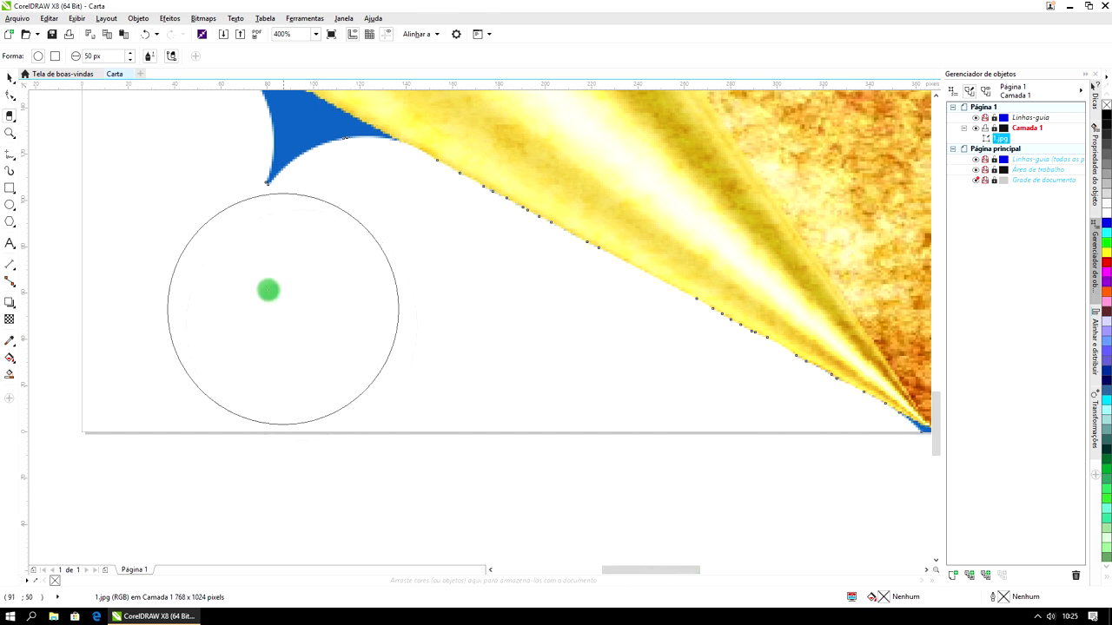
Erase the last blue remnant at the curl's tip by the page bottom and keep the parchment edge clean.
{"action": "left_click", "coordinate": [262, 226]}
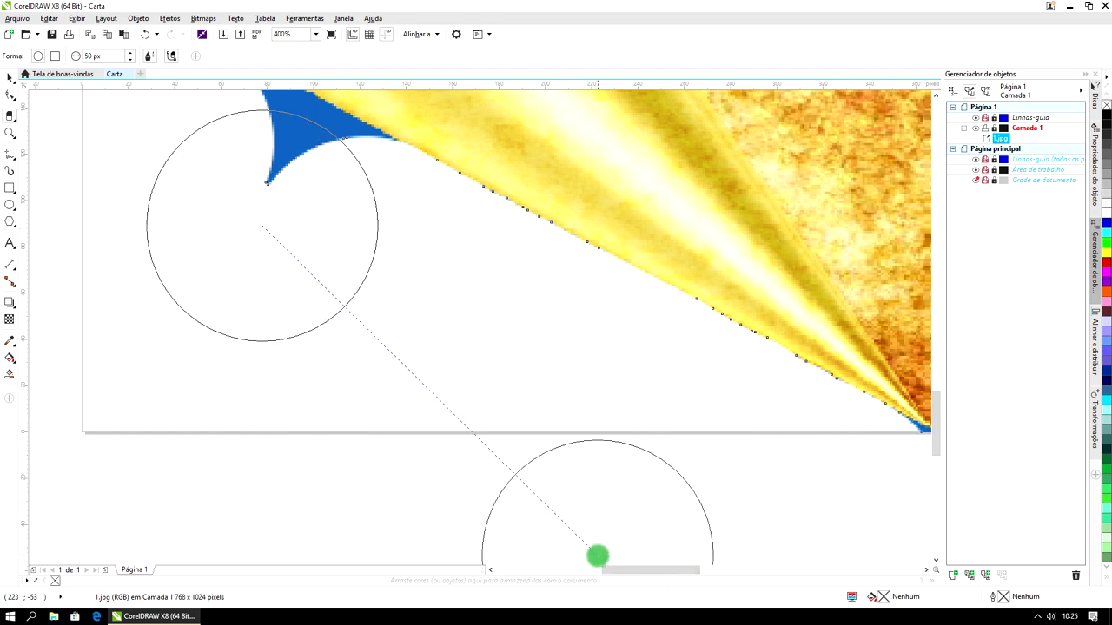
{"action": "left_click_drag", "start_coordinate": [640, 570], "coordinate": [667, 572]}
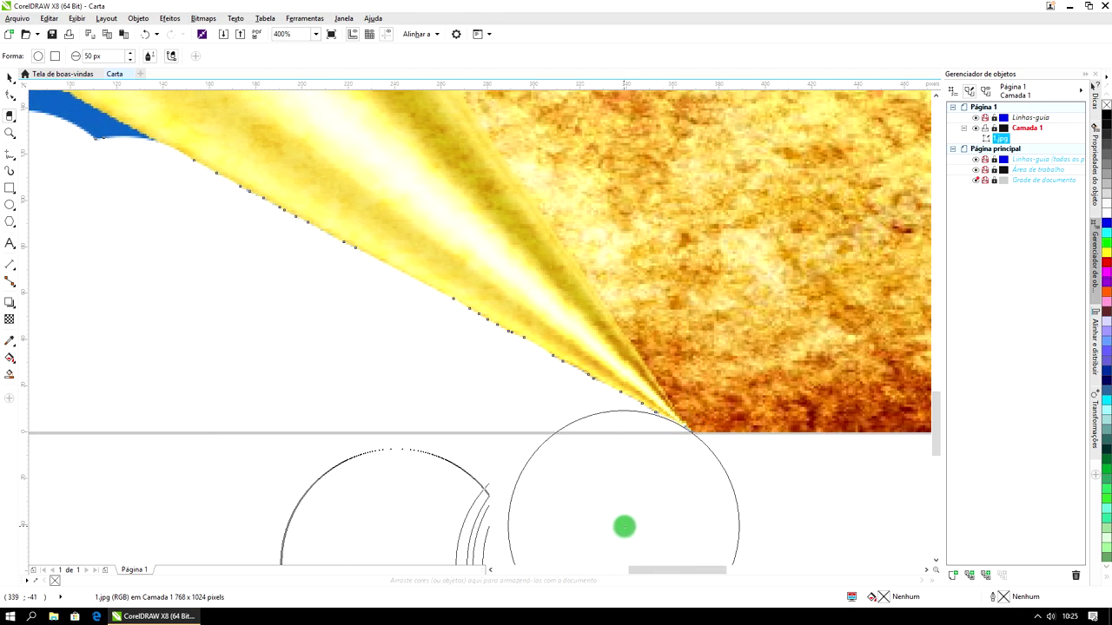
Erase most of the blue wedge beside the upper part of the yellow curl's diagonal edge, below the shaded roll.
{"action": "mouse_move", "coordinate": [636, 577]}
{"action": "left_mouse_down"}
{"action": "mouse_move", "coordinate": [650, 573]}
{"action": "mouse_move", "coordinate": [610, 573]}
{"action": "left_mouse_up"}
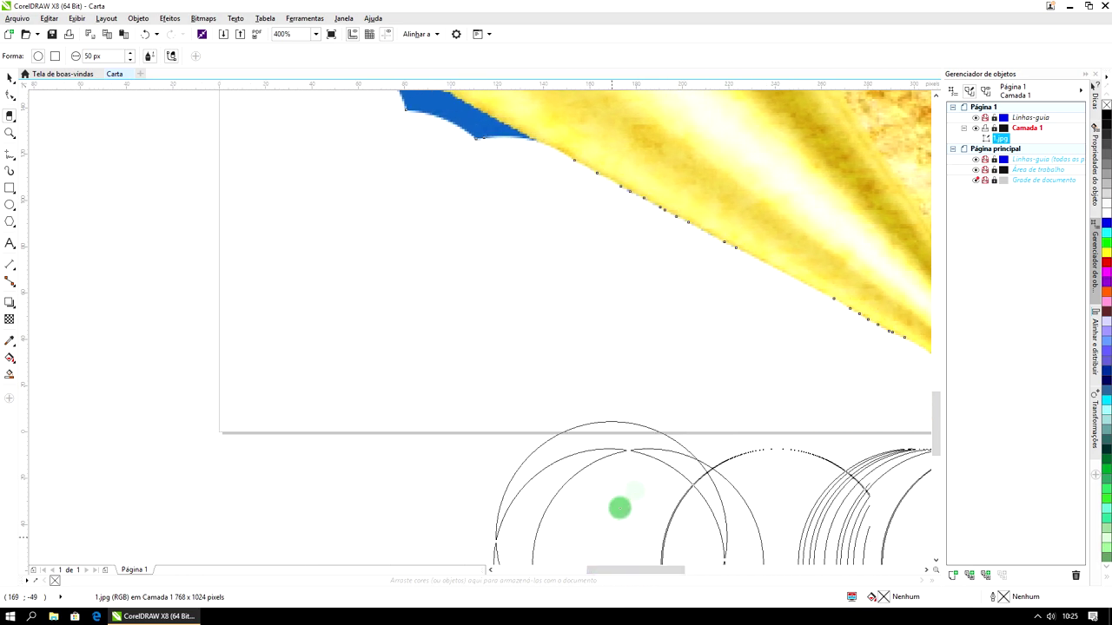
{"action": "left_click_drag", "start_coordinate": [937, 419], "coordinate": [940, 385]}
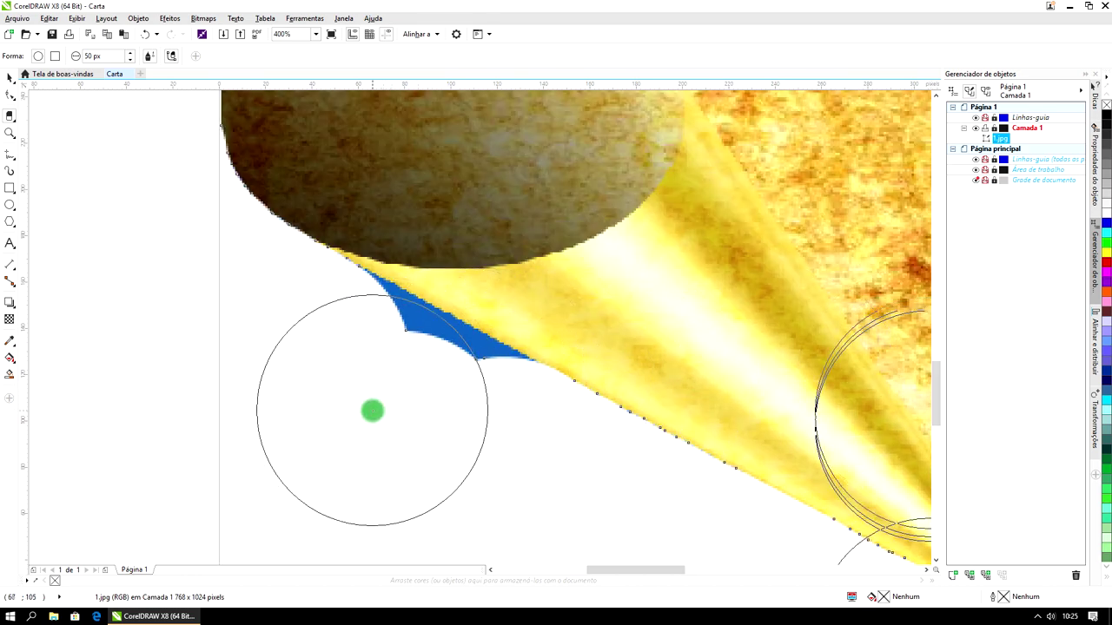
{"action": "left_click_drag", "start_coordinate": [382, 409], "coordinate": [479, 460]}
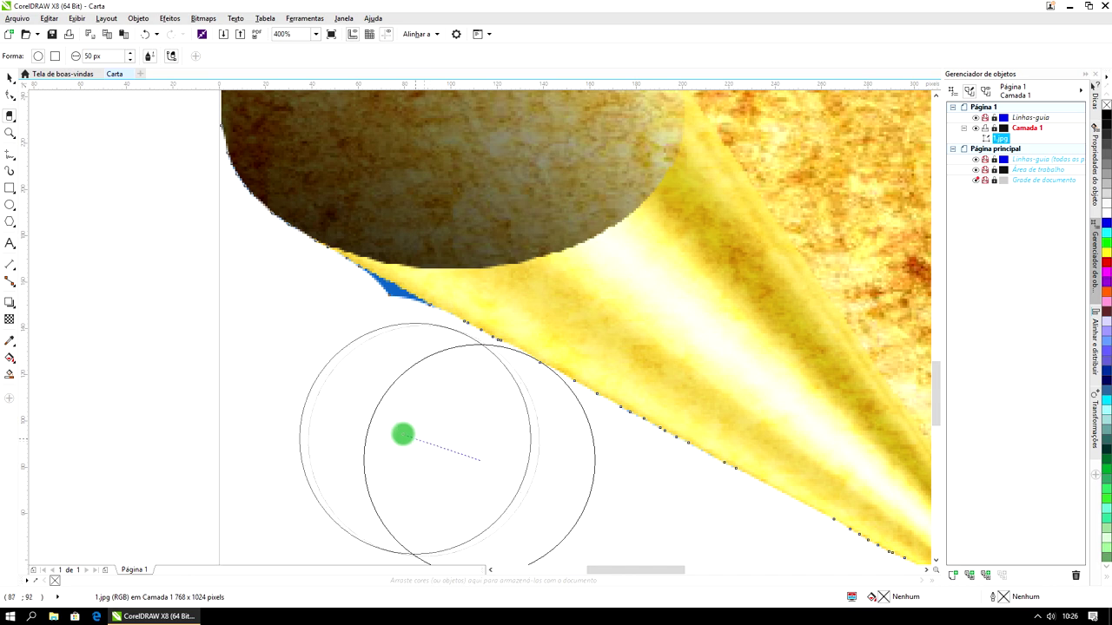
{"action": "left_click", "coordinate": [376, 403]}
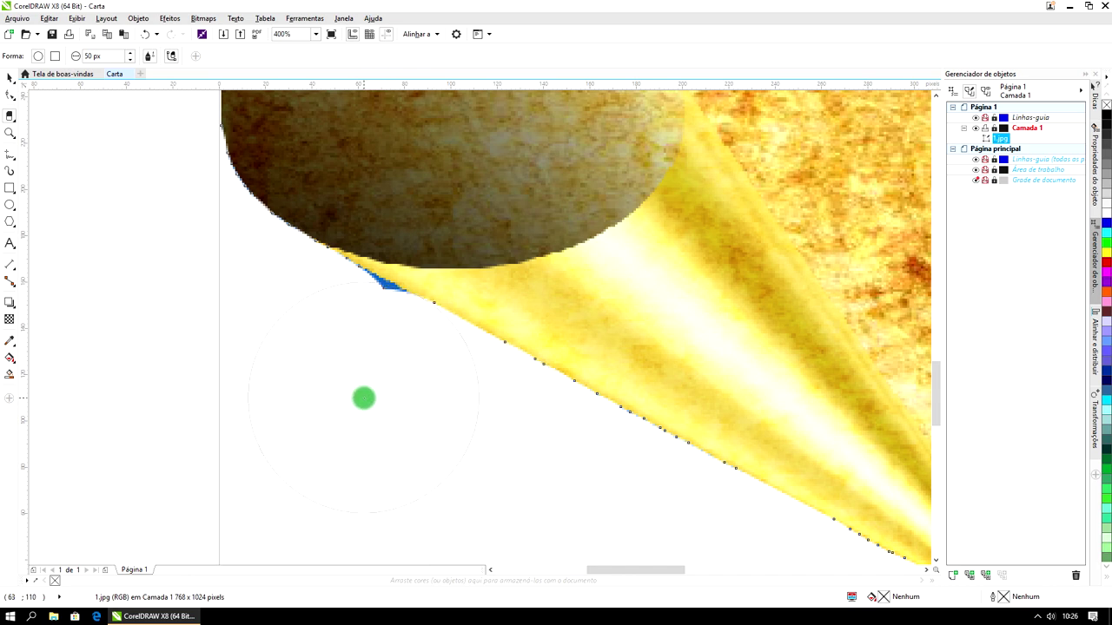
Clear the last blue specks where the shaded roll meets the yellow curl, and finish erasing with the texture deselected.
{"action": "left_click", "coordinate": [343, 388]}
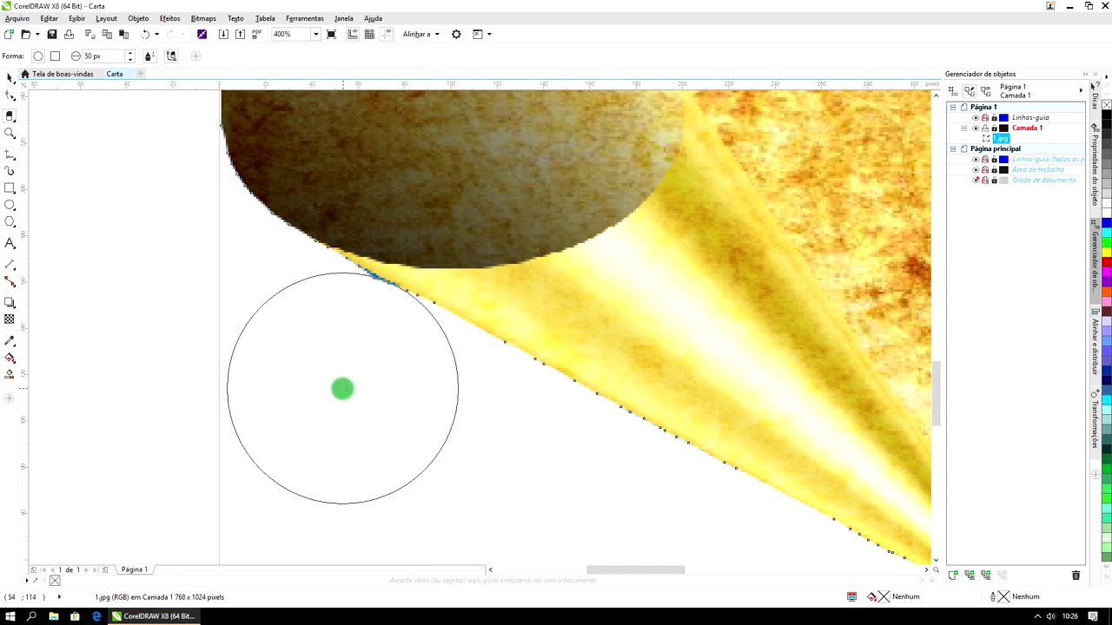
{"action": "left_click", "coordinate": [331, 382]}
{"action": "left_click", "coordinate": [326, 377]}
{"action": "left_click", "coordinate": [303, 369]}
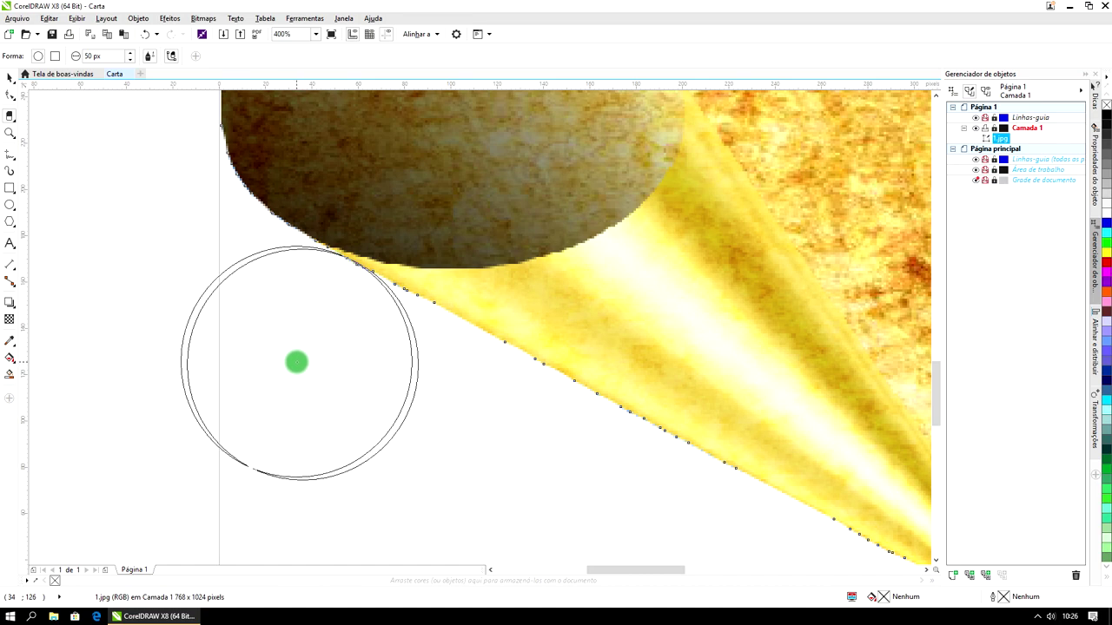
{"action": "scroll", "coordinate": [340, 424], "scroll_direction": "down", "scroll_amount": 3}
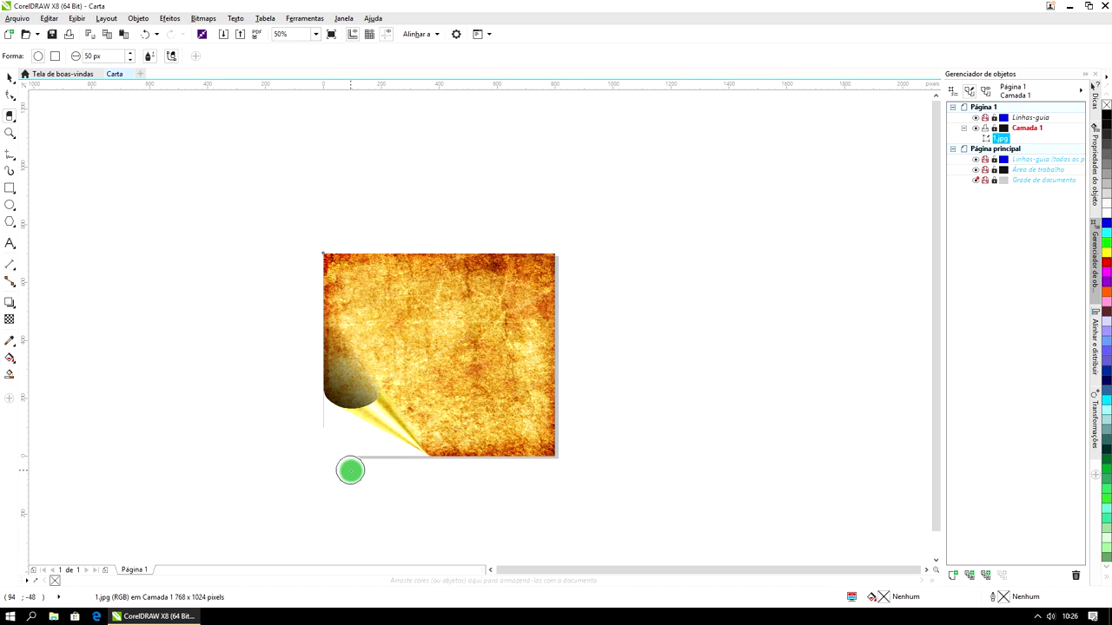
{"action": "left_click", "coordinate": [72, 163]}
{"action": "left_click", "coordinate": [11, 84]}
{"action": "left_click", "coordinate": [170, 199]}
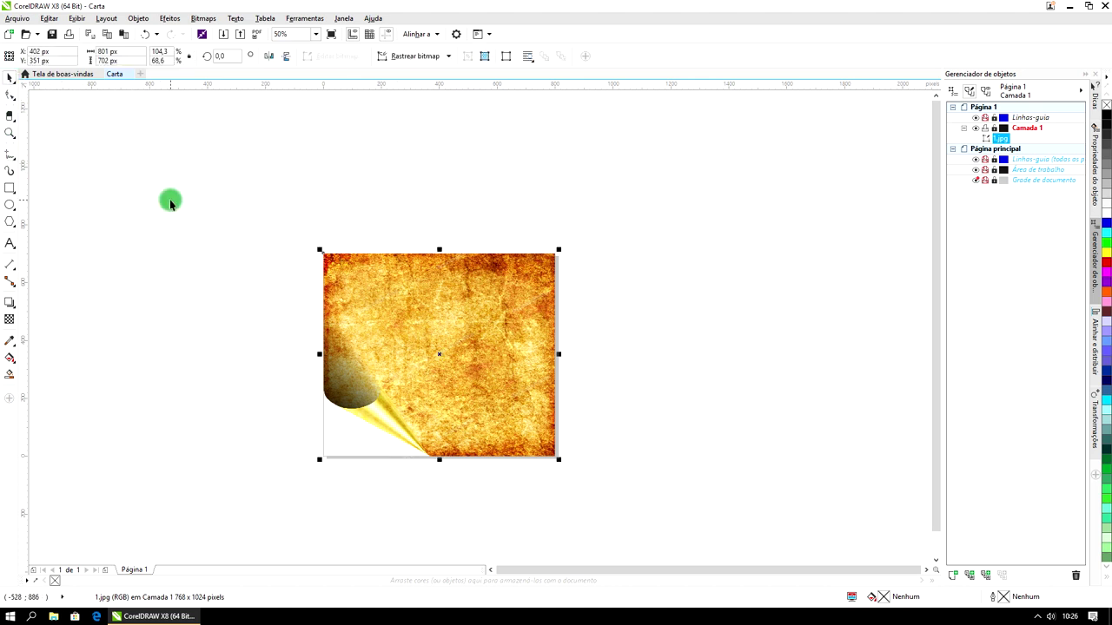
{"action": "left_click", "coordinate": [775, 246]}
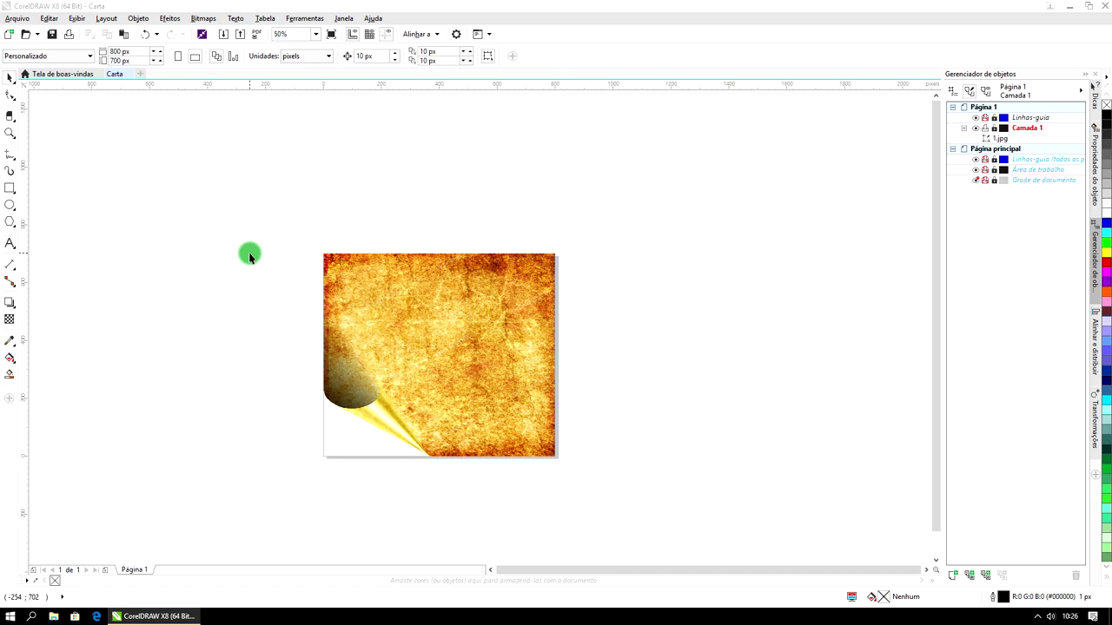
Import the wax seal image lacre_35-38453 cópia.png and place it in the parchment's lower-right corner.
{"action": "key", "text": "ctrl+i"}
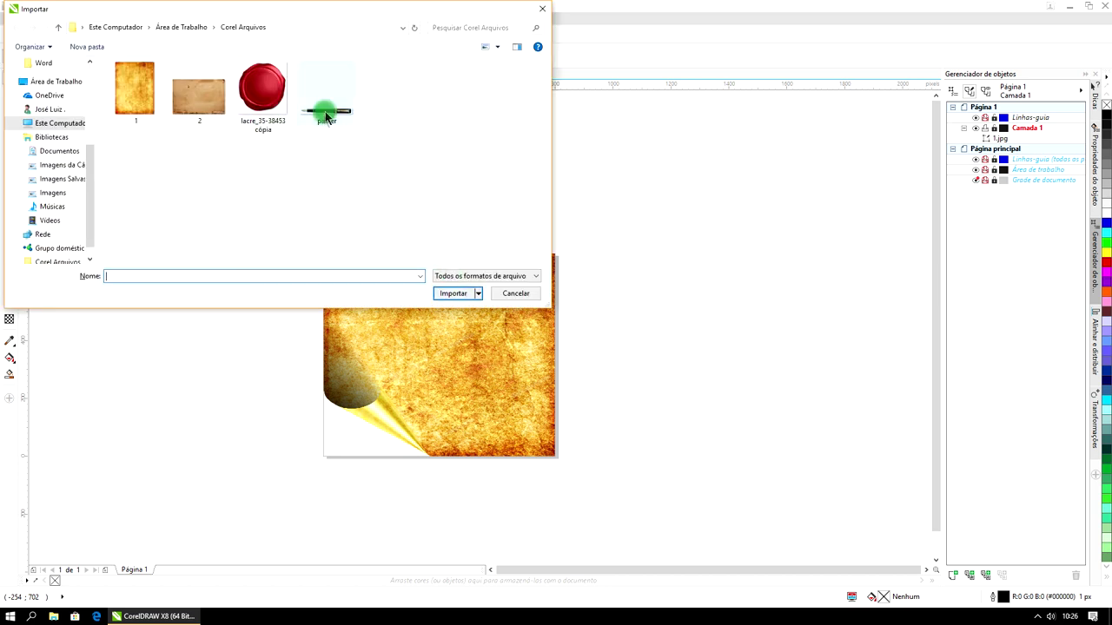
{"action": "left_click", "coordinate": [264, 89]}
{"action": "left_click", "coordinate": [454, 295]}
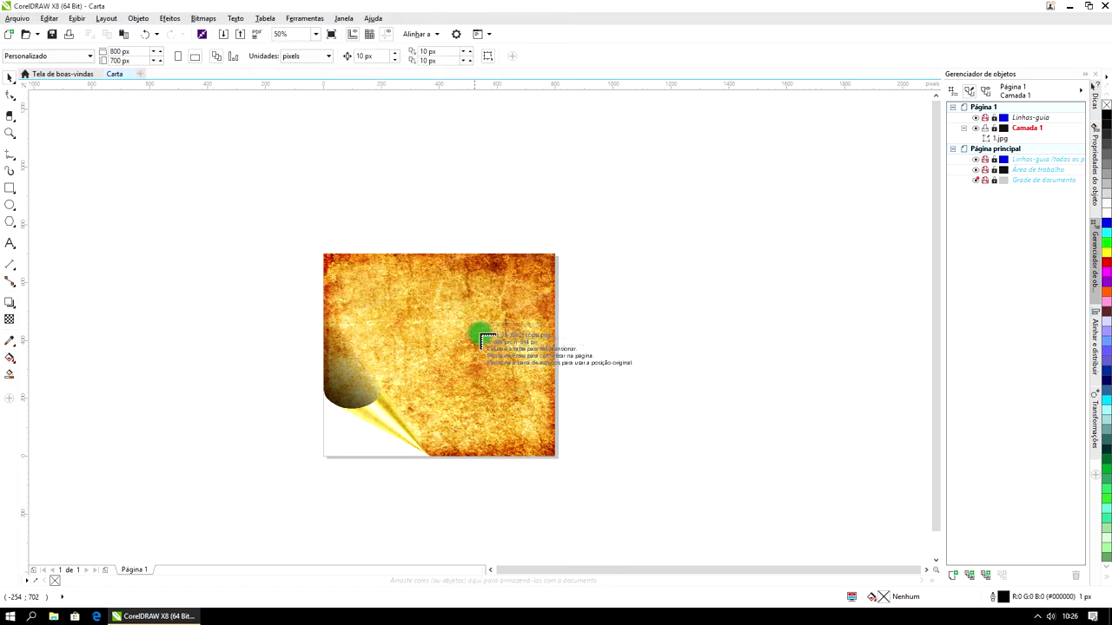
{"action": "left_click", "coordinate": [463, 351]}
{"action": "left_click_drag", "start_coordinate": [463, 352], "coordinate": [529, 430]}
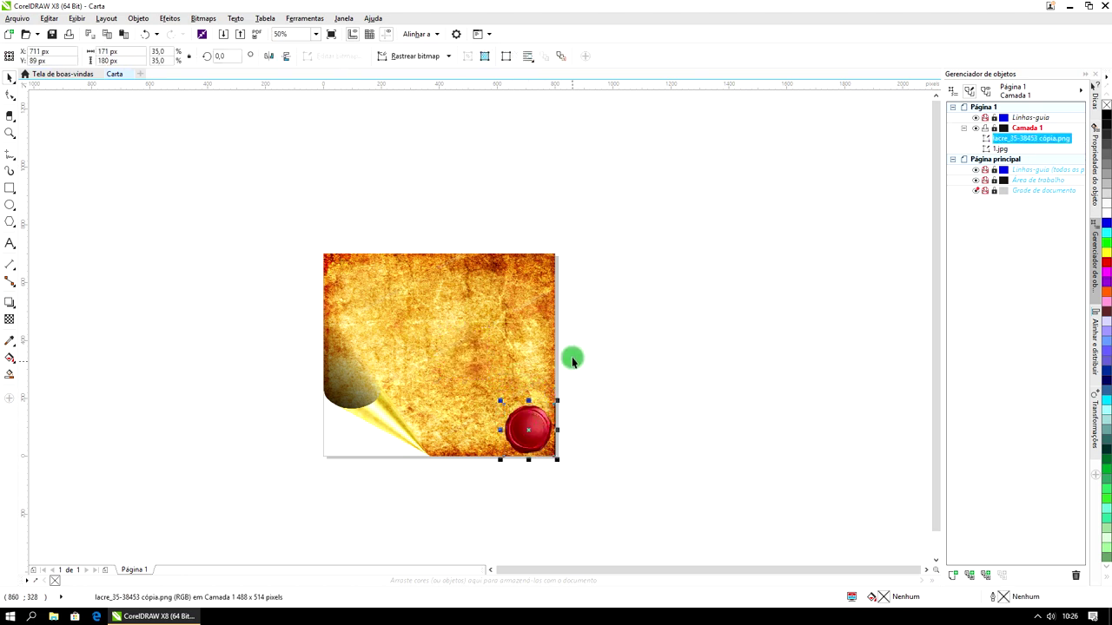
{"action": "left_click", "coordinate": [612, 336]}
Import parker.png at about 308 × 34 px and place the pen just beside the wax seal, slightly overlapping it.
{"action": "key", "text": "ctrl+i"}
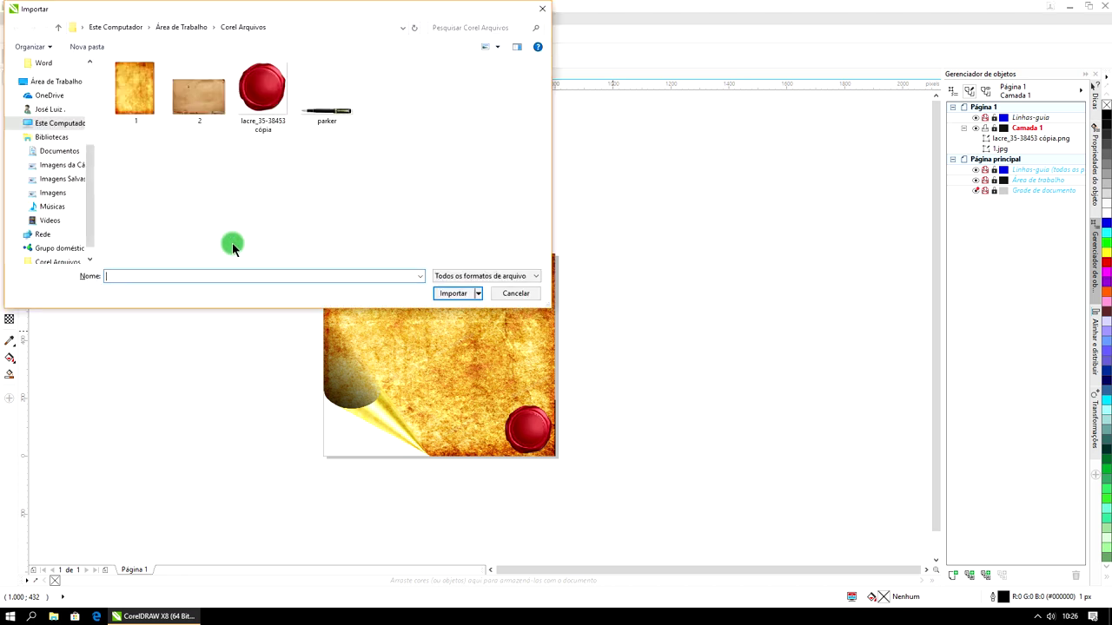
{"action": "left_click", "coordinate": [314, 111]}
{"action": "left_click", "coordinate": [453, 293]}
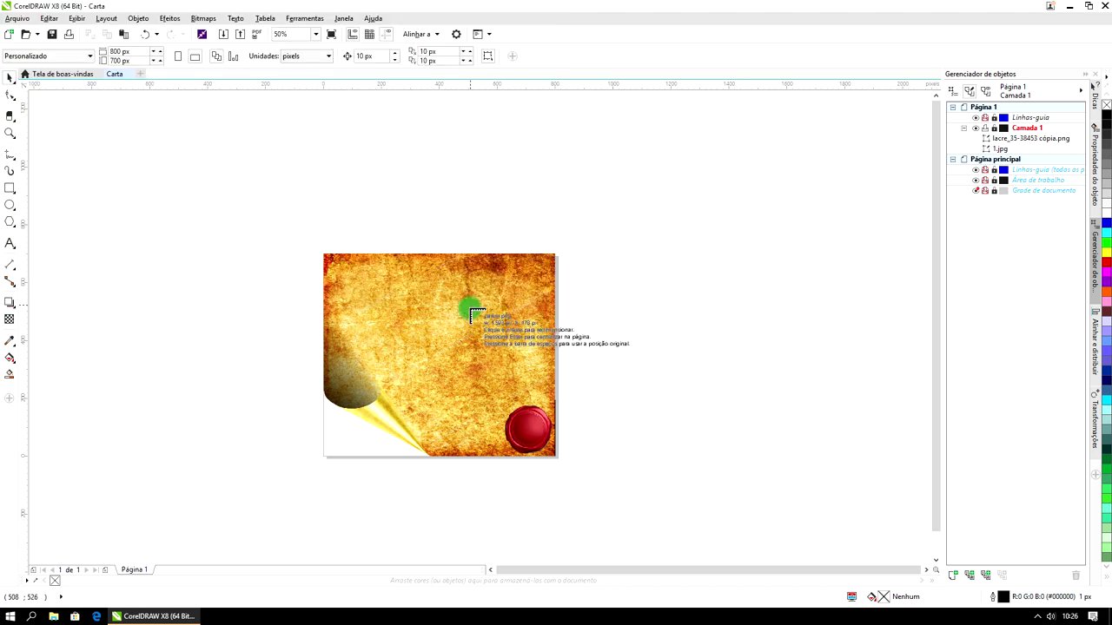
{"action": "left_click_drag", "start_coordinate": [542, 405], "coordinate": [534, 382]}
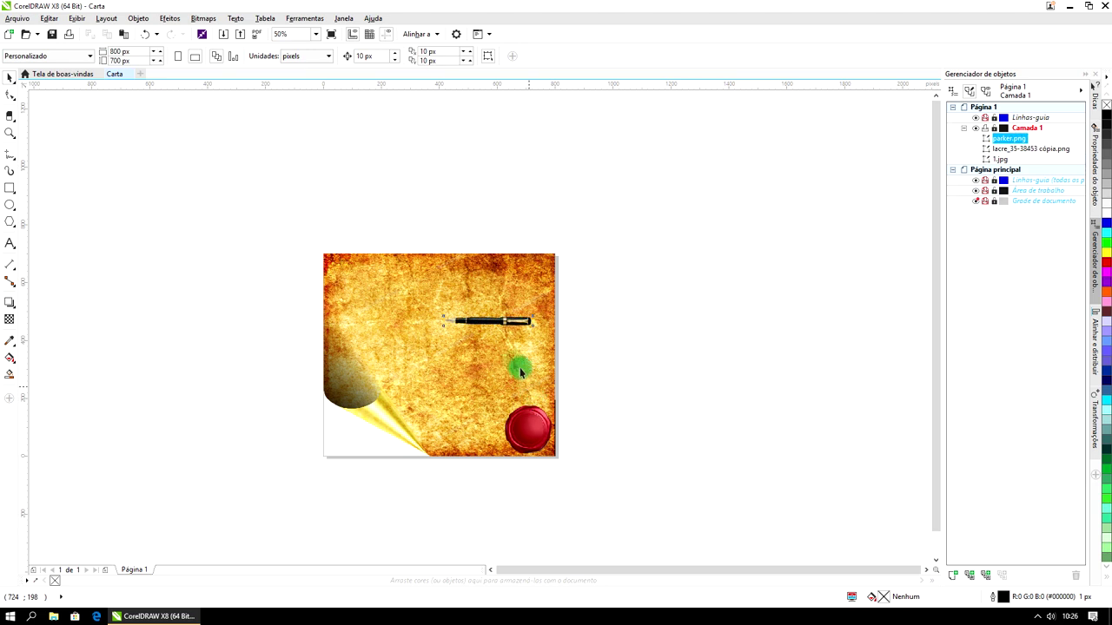
{"action": "left_click_drag", "start_coordinate": [506, 320], "coordinate": [494, 421]}
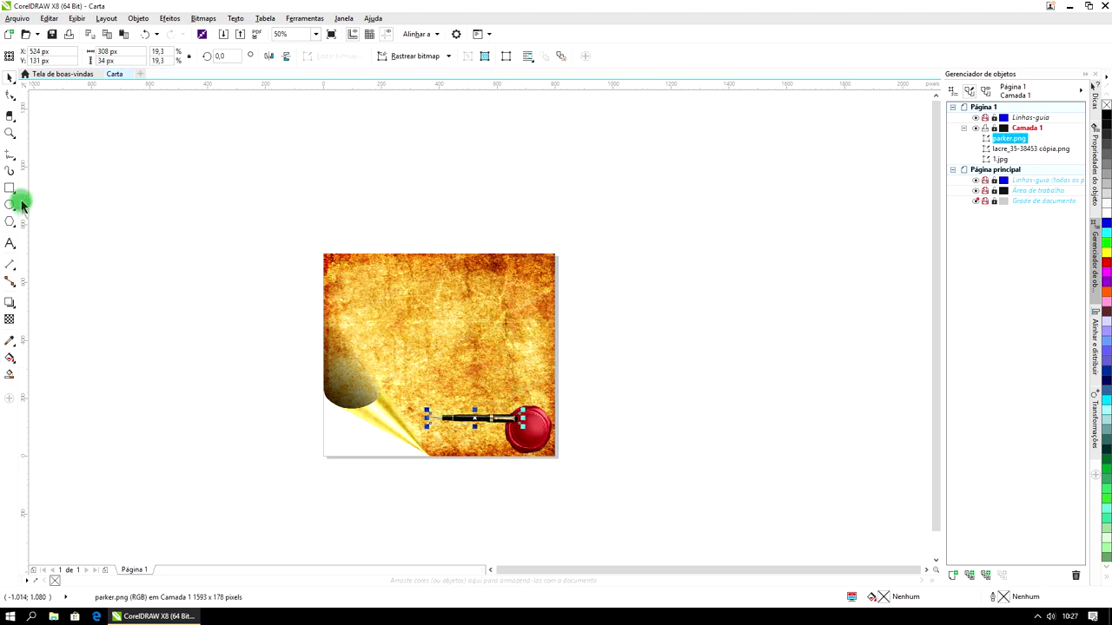
Draw a paragraph text frame of about 736 × 394 px on the parchment and enter "Você é uma pessoa muito especial para mim!".
{"action": "left_click", "coordinate": [11, 244]}
{"action": "left_click", "coordinate": [359, 324]}
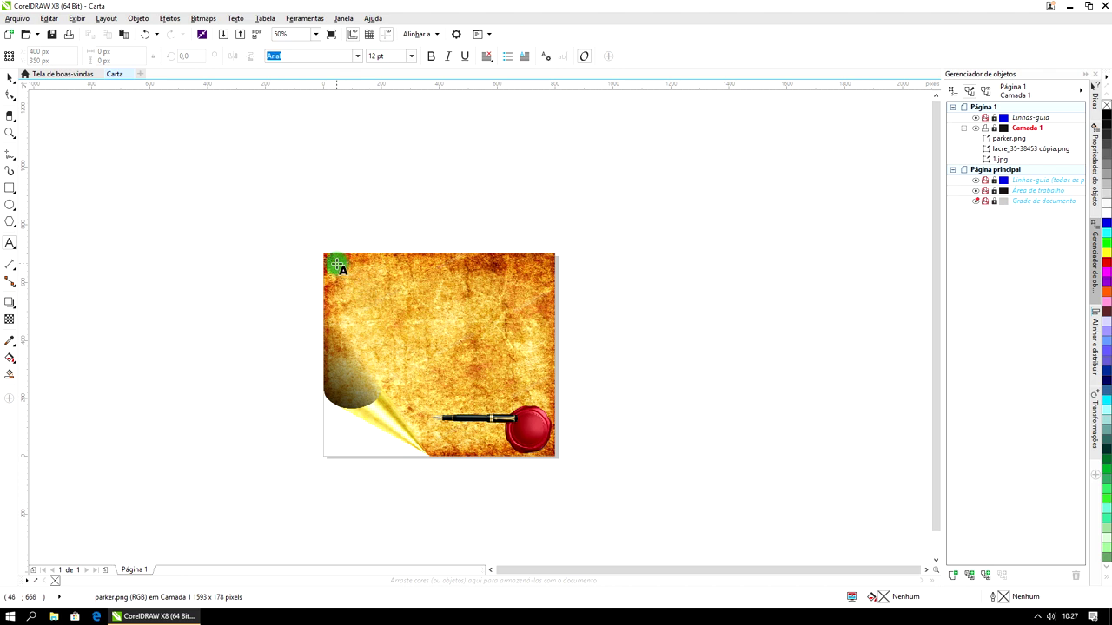
{"action": "left_click_drag", "start_coordinate": [335, 265], "coordinate": [395, 302]}
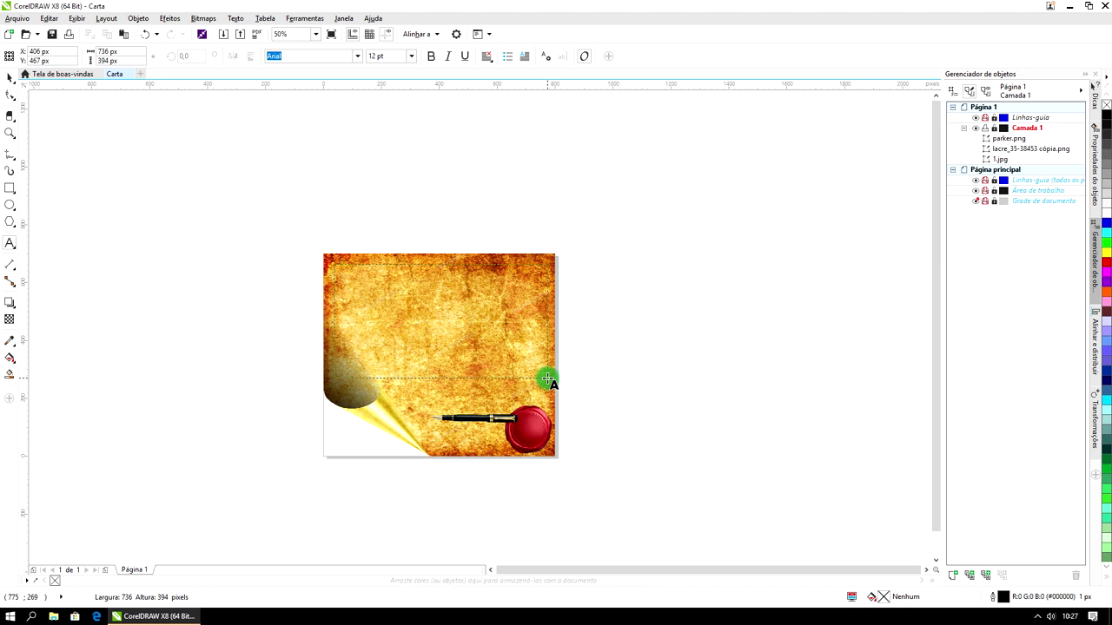
{"action": "left_click_drag", "start_coordinate": [548, 379], "coordinate": [547, 380]}
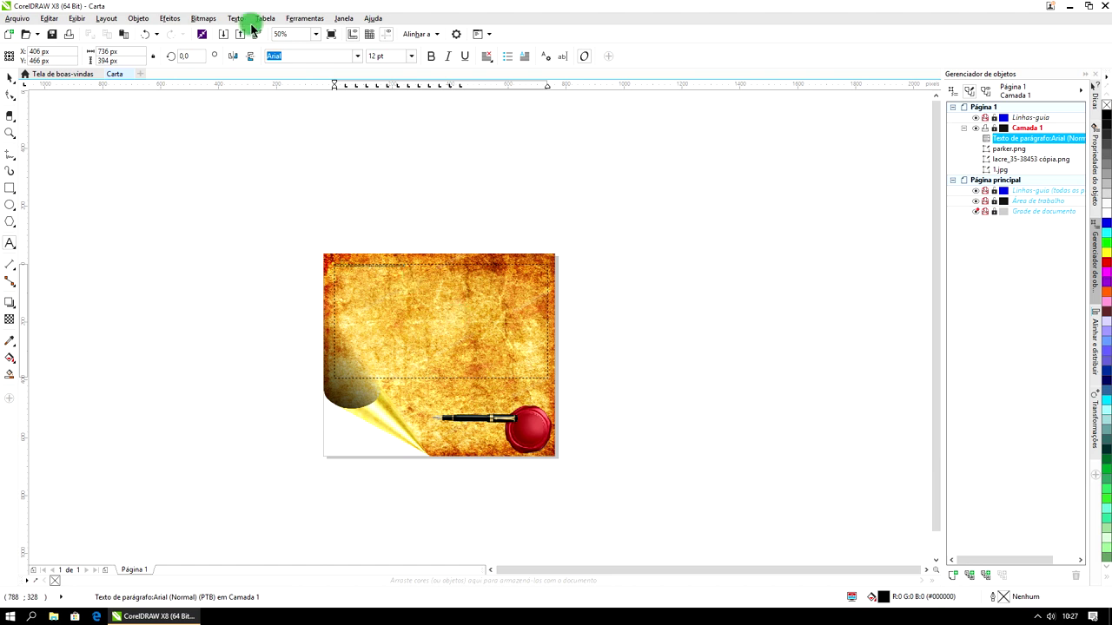
Select the whole sentence in the text frame and set its font size to 72 pt.
{"action": "left_click", "coordinate": [404, 265]}
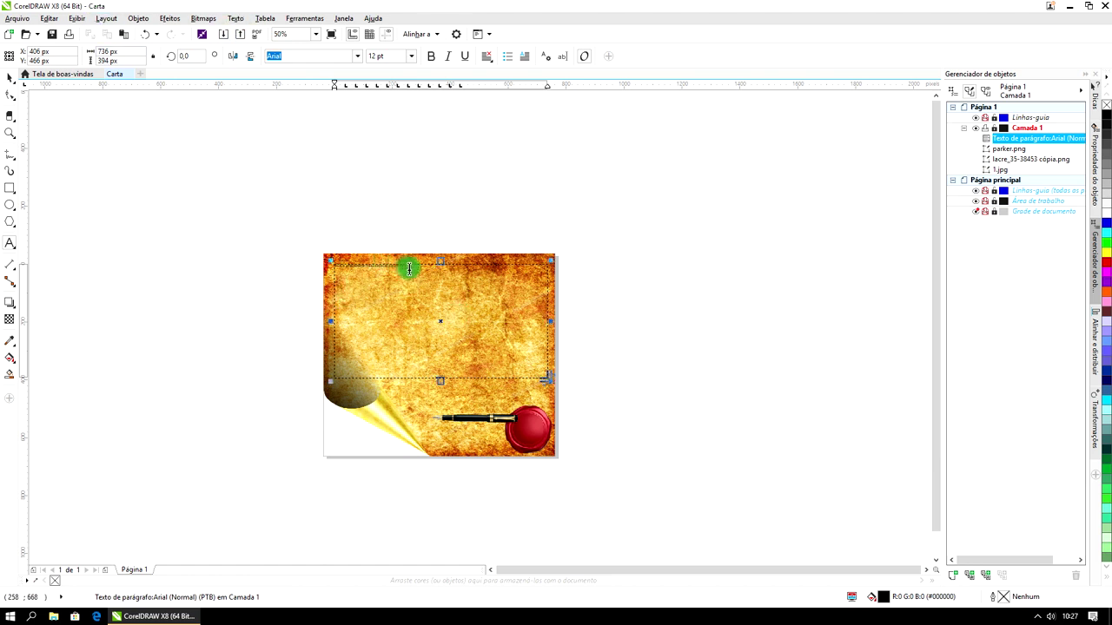
{"action": "left_click_drag", "start_coordinate": [413, 269], "coordinate": [310, 268]}
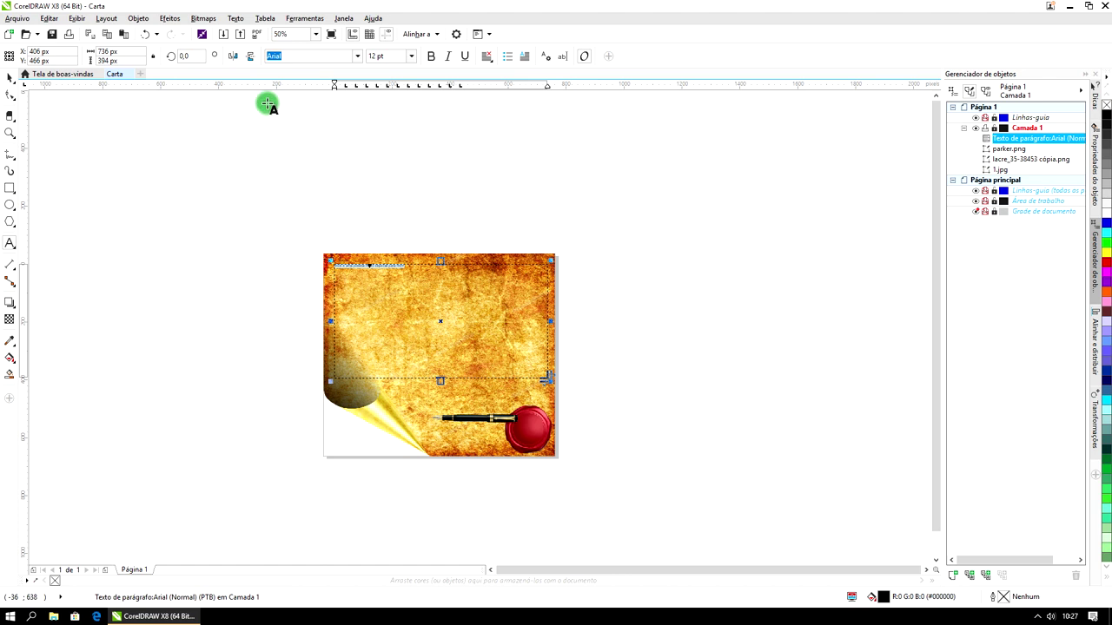
{"action": "left_click", "coordinate": [410, 55]}
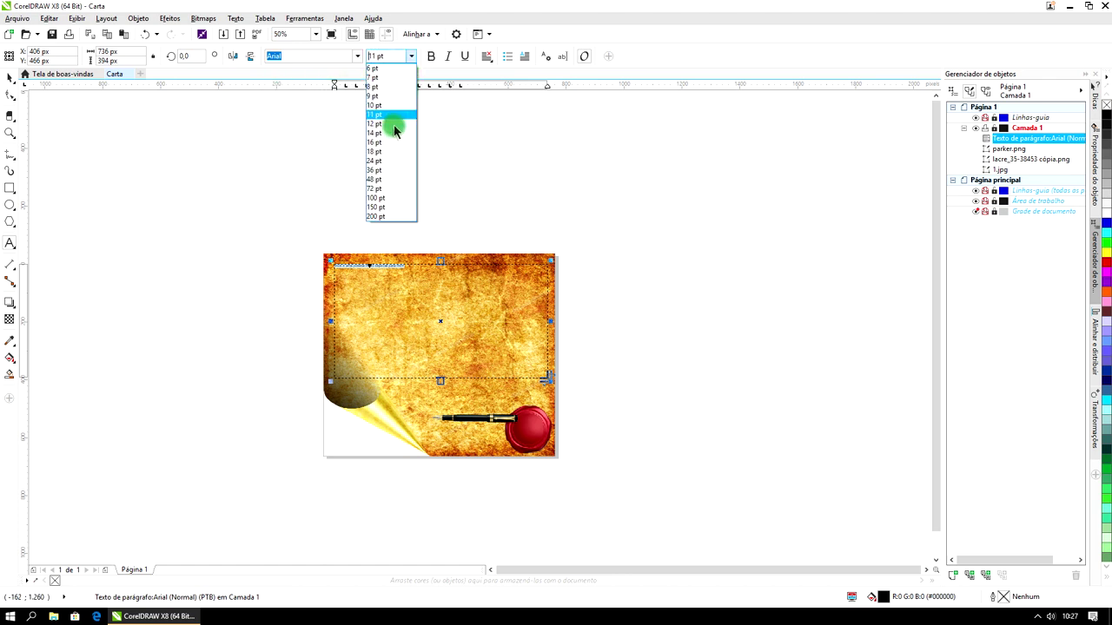
{"action": "left_click", "coordinate": [382, 189]}
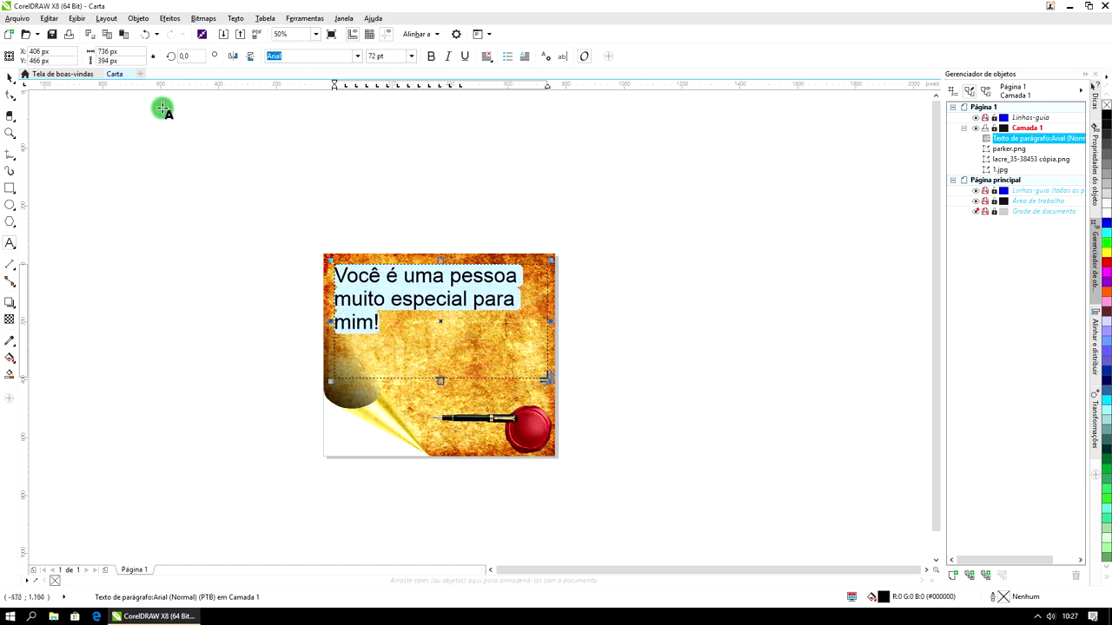
Preview several fonts on the selected sentence and apply Anabelle Script.
{"action": "left_click", "coordinate": [356, 57]}
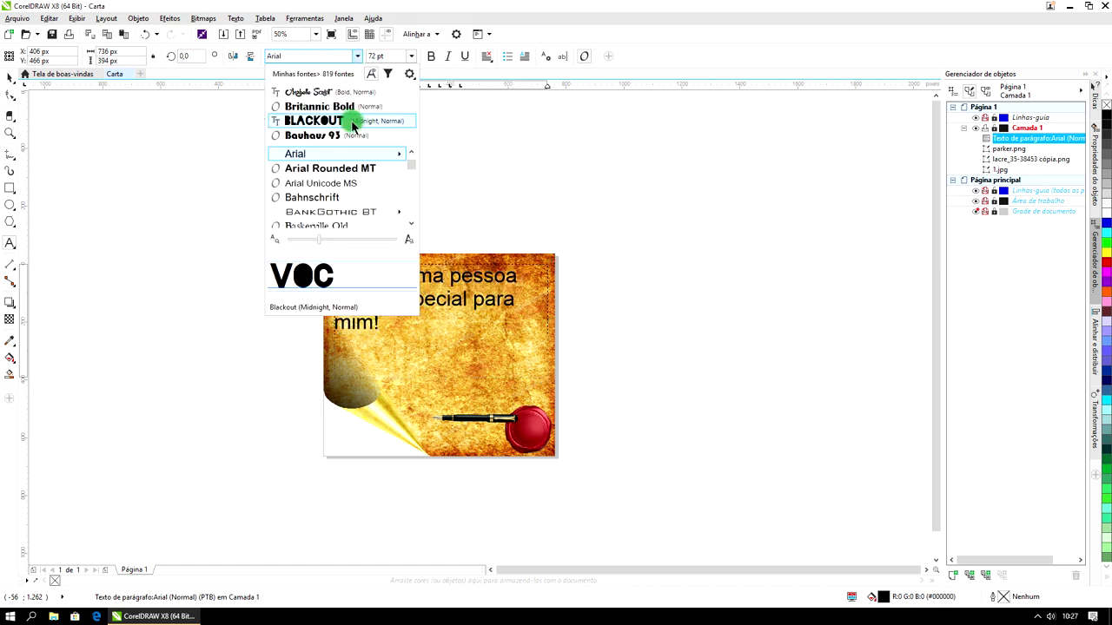
{"action": "key", "text": "Down"}
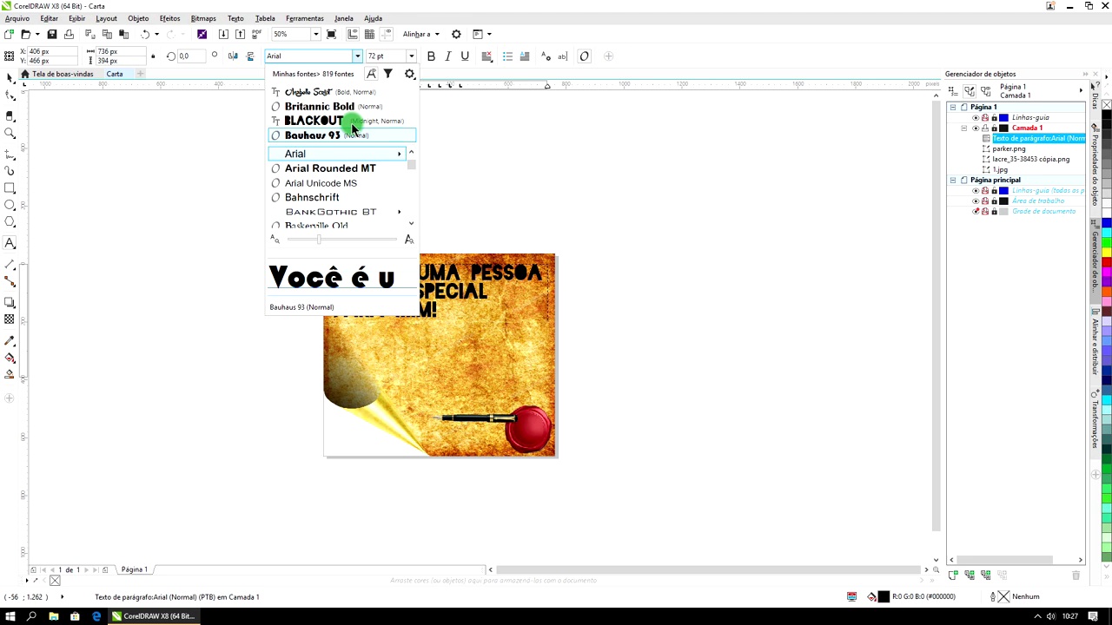
{"action": "key", "text": "Down"}
{"action": "key", "text": "Down"}
{"action": "key", "text": "Down"}
{"action": "key", "text": "Down"}
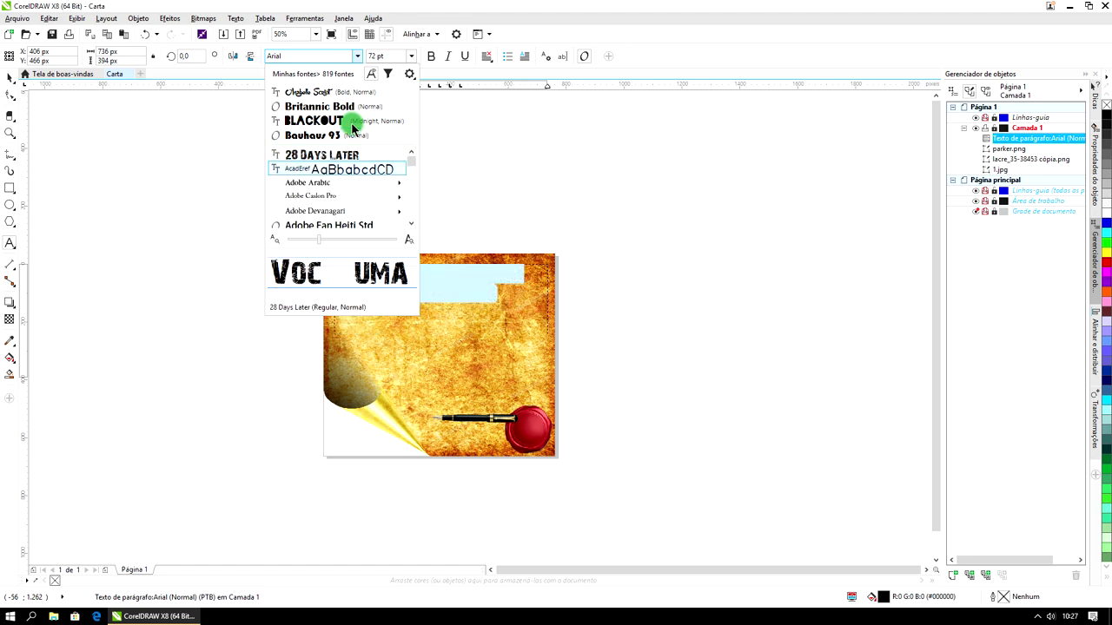
{"action": "key", "text": "Down"}
{"action": "key", "text": "Down"}
{"action": "key", "text": "Down"}
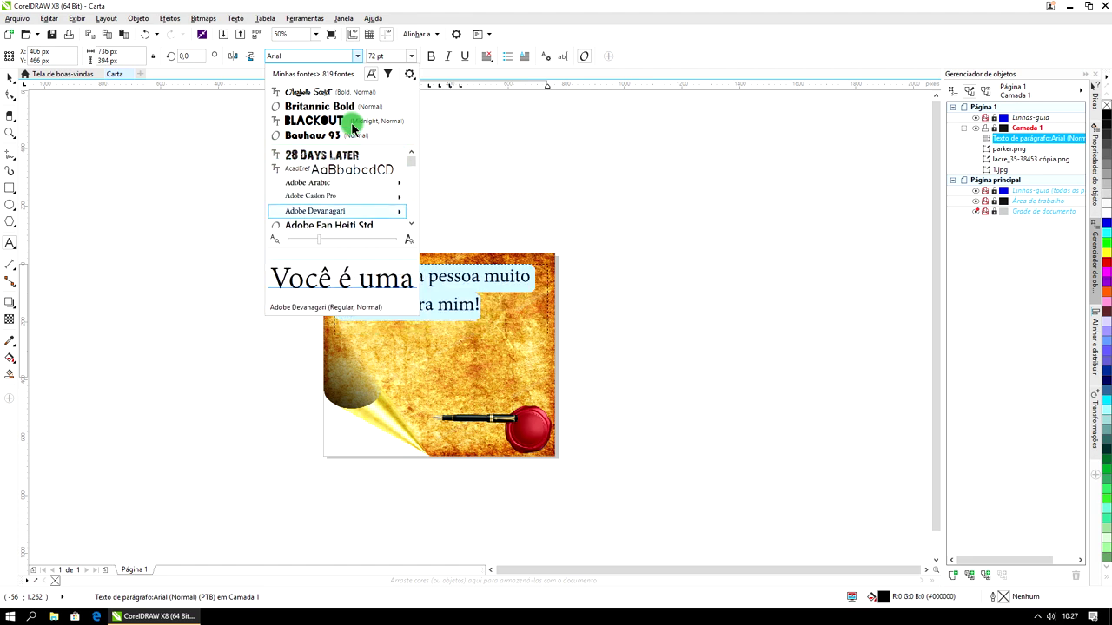
{"action": "key", "text": "Down"}
{"action": "key", "text": "Down"}
{"action": "key", "text": "Down"}
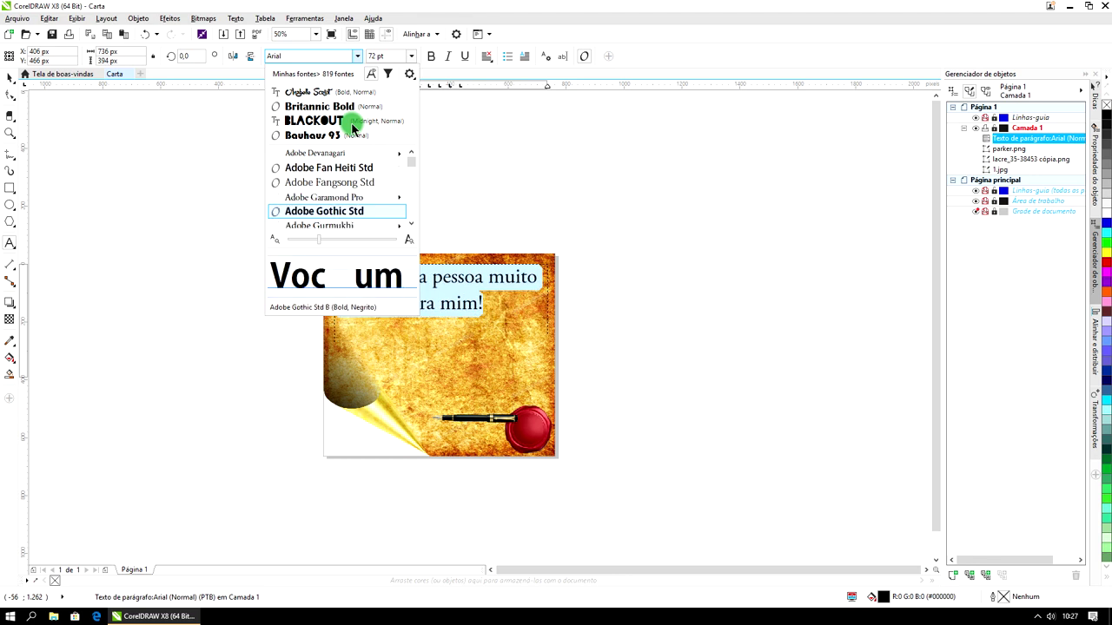
{"action": "key", "text": "Down"}
{"action": "key", "text": "Down"}
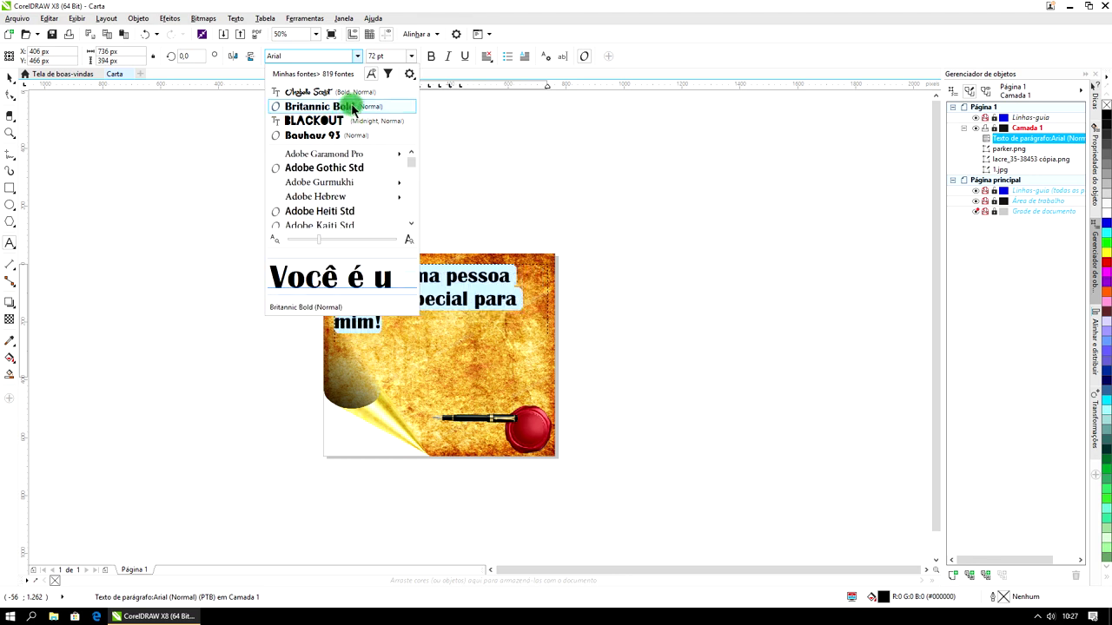
{"action": "left_click", "coordinate": [323, 94]}
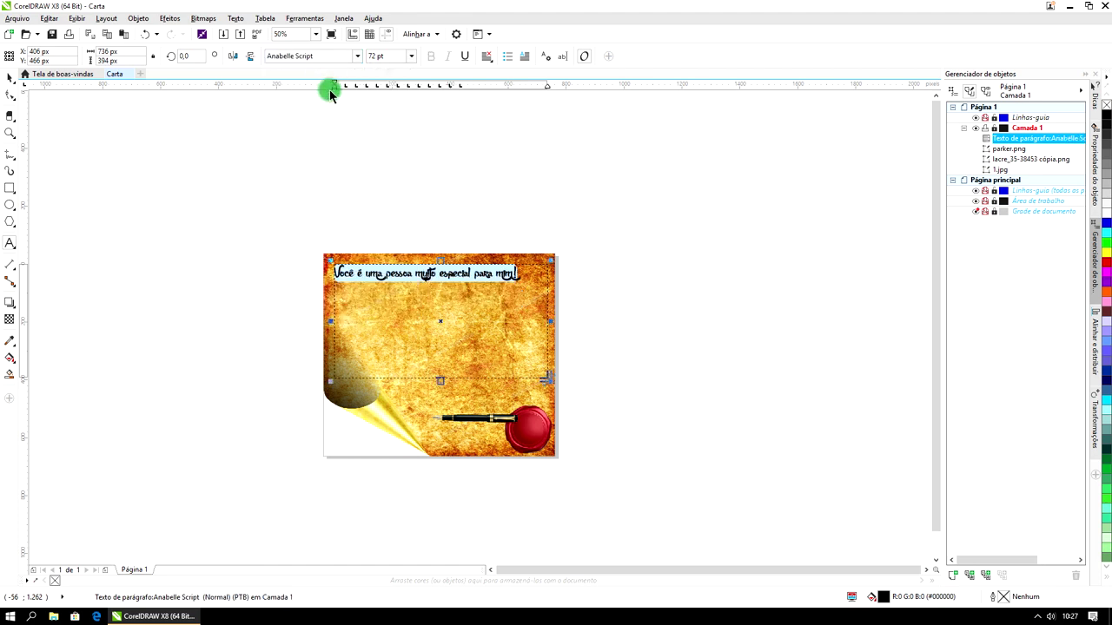
Enlarge the sentence to 150 pt and leave text editing.
{"action": "left_click", "coordinate": [412, 56]}
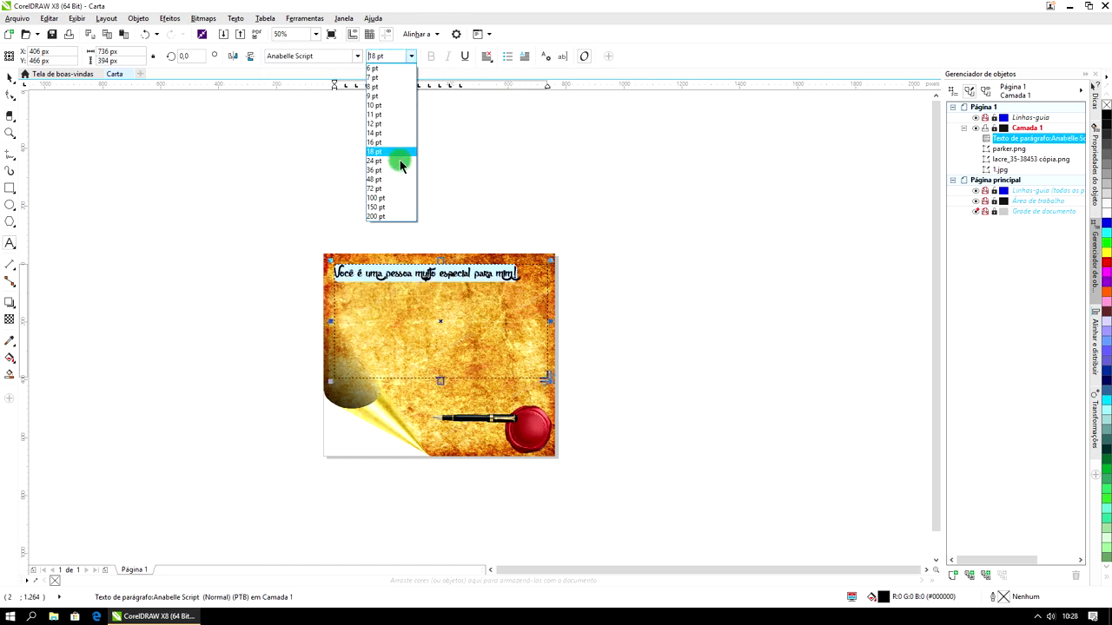
{"action": "left_click", "coordinate": [386, 212]}
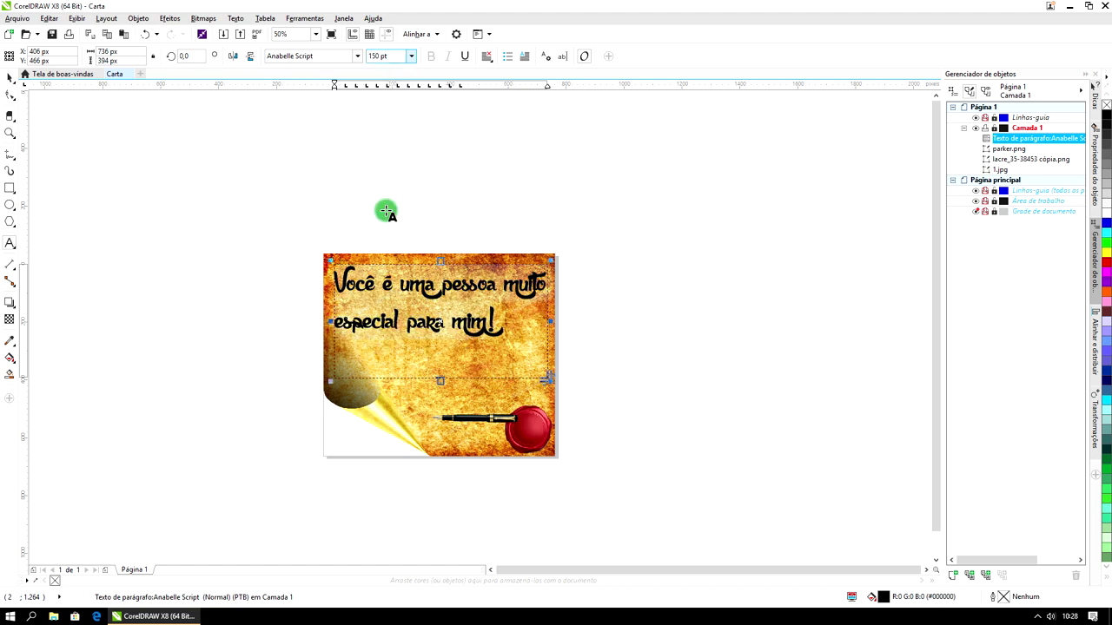
{"action": "left_click", "coordinate": [385, 207]}
{"action": "left_click", "coordinate": [10, 77]}
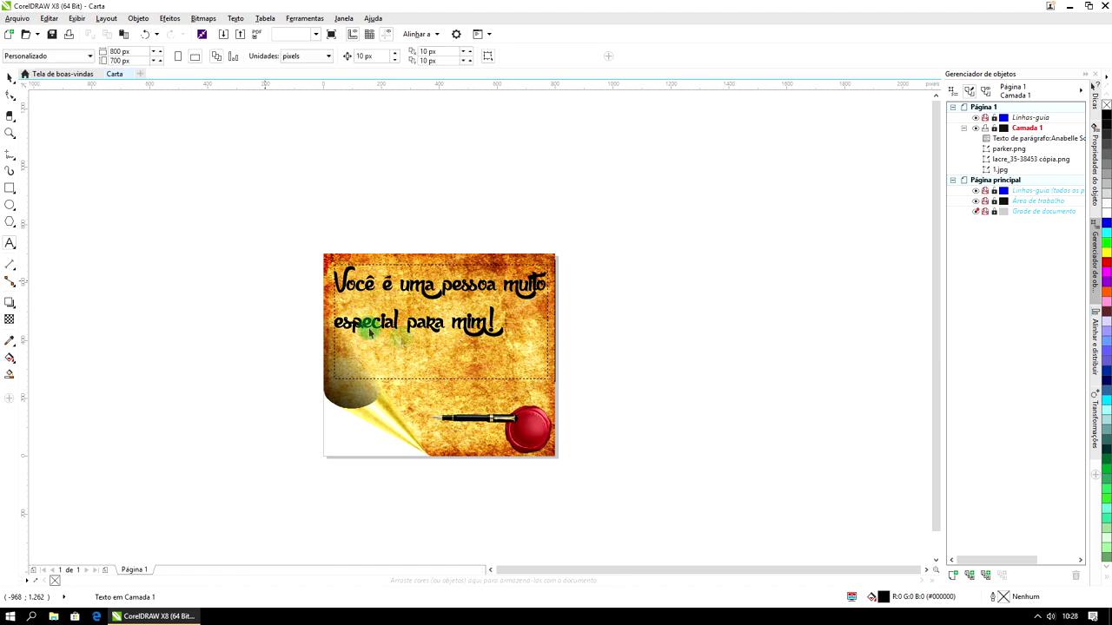
Rotate the pen to about 292.9° and place it below the exclamation mark, centred at about X 645 px, Y 311 px.
{"action": "left_click", "coordinate": [464, 326]}
{"action": "left_click", "coordinate": [634, 348]}
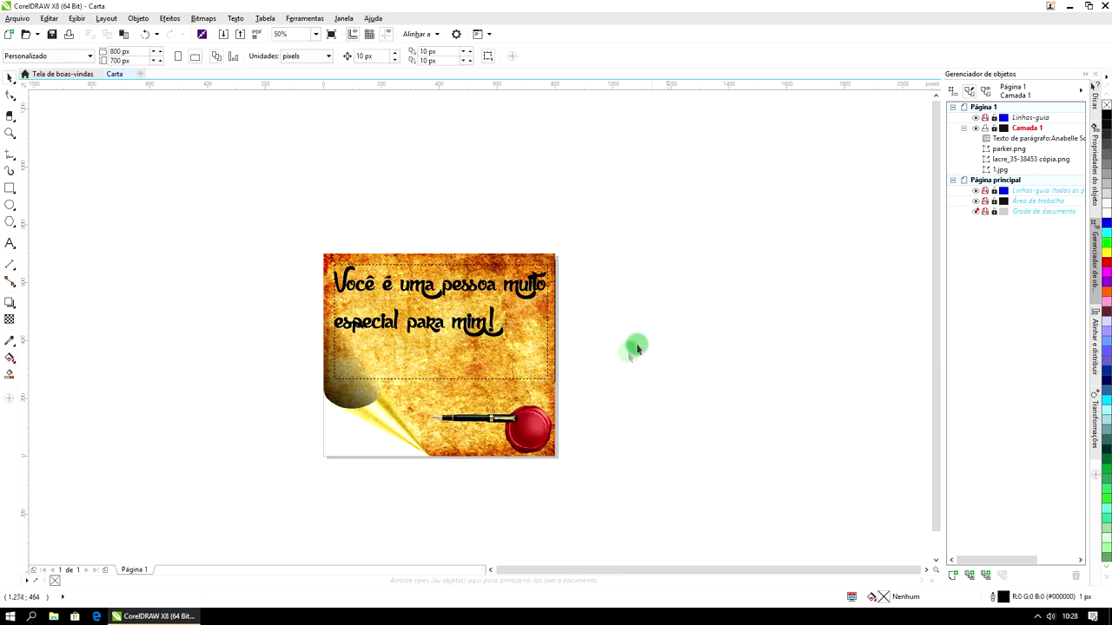
{"action": "left_click_drag", "start_coordinate": [502, 421], "coordinate": [512, 369]}
{"action": "left_click", "coordinate": [524, 370]}
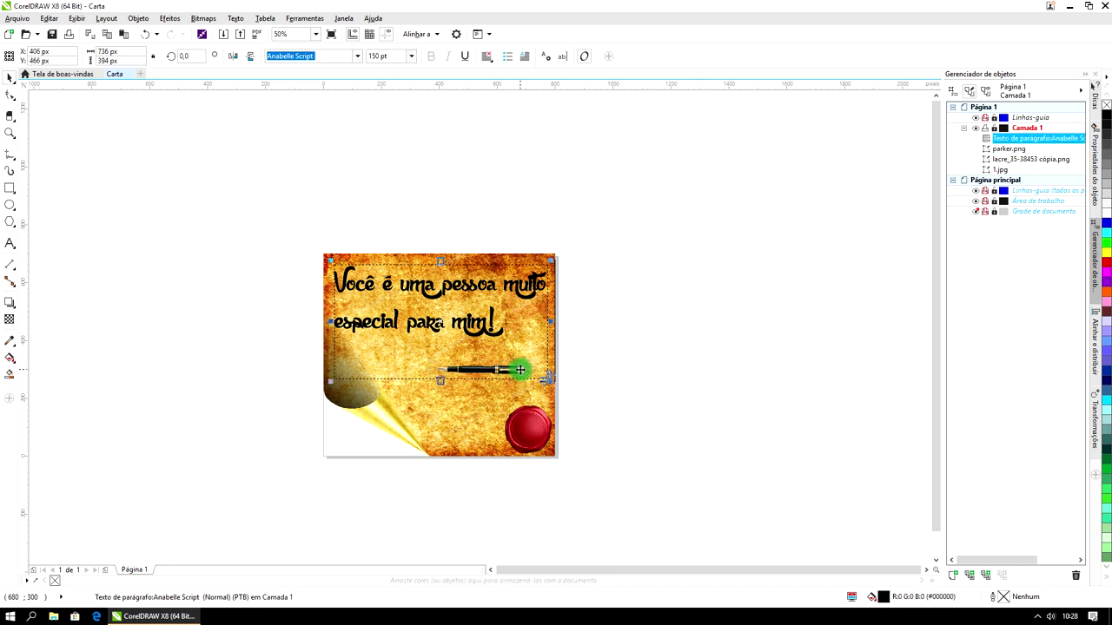
{"action": "left_click_drag", "start_coordinate": [520, 370], "coordinate": [500, 370]}
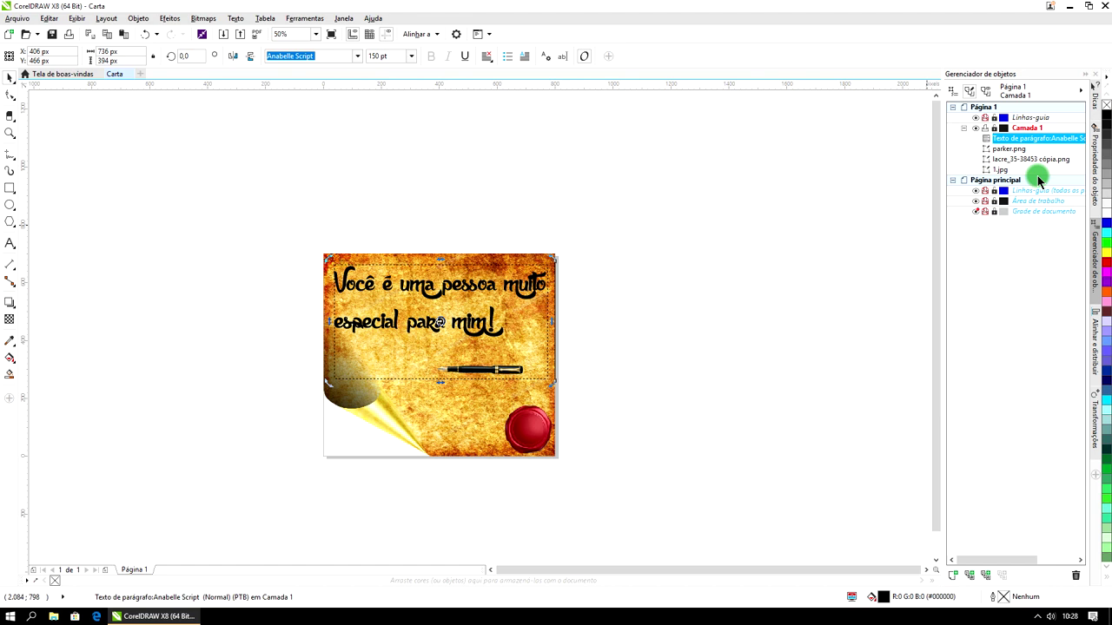
{"action": "left_click", "coordinate": [1009, 149]}
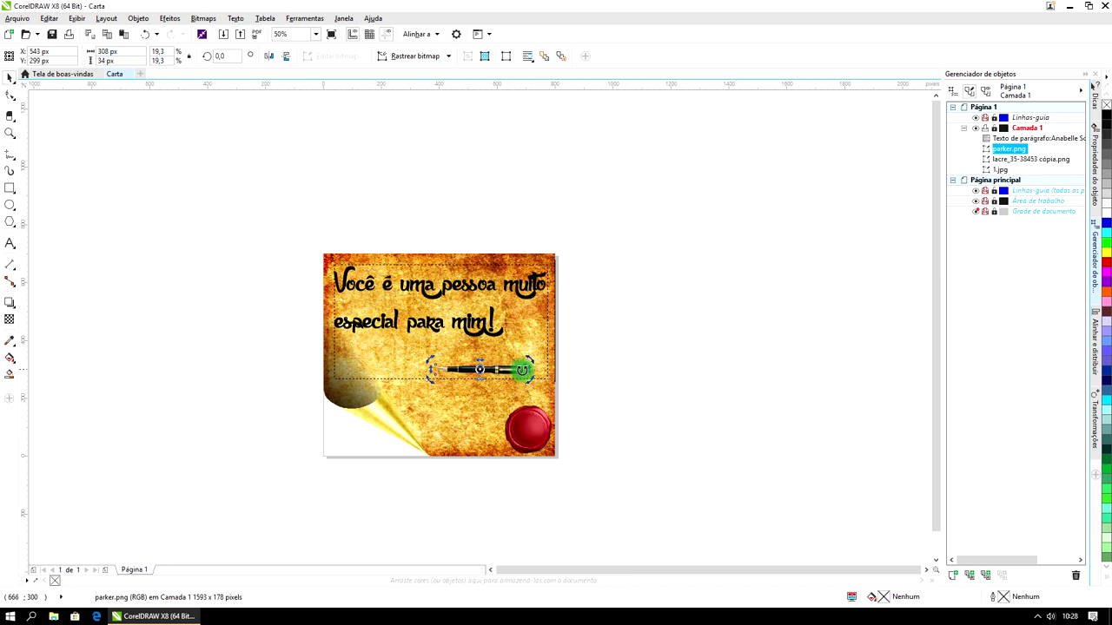
{"action": "mouse_move", "coordinate": [529, 379]}
{"action": "left_mouse_down"}
{"action": "mouse_move", "coordinate": [501, 404]}
{"action": "mouse_move", "coordinate": [455, 397]}
{"action": "mouse_move", "coordinate": [488, 405]}
{"action": "mouse_move", "coordinate": [530, 395]}
{"action": "mouse_move", "coordinate": [519, 387]}
{"action": "left_mouse_up"}
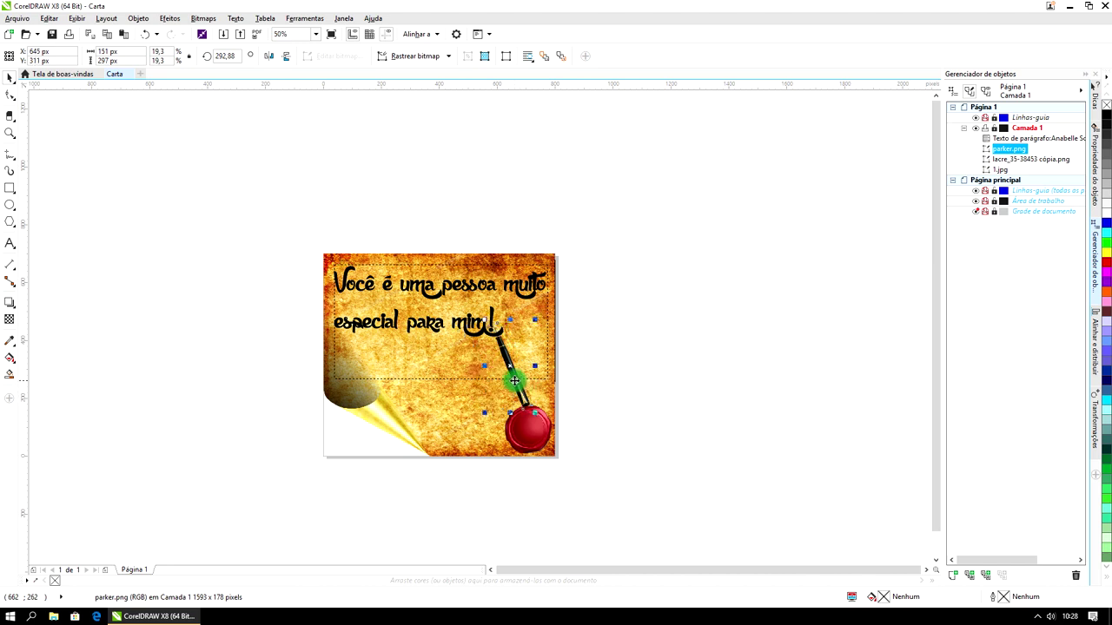
{"action": "left_click", "coordinate": [735, 332]}
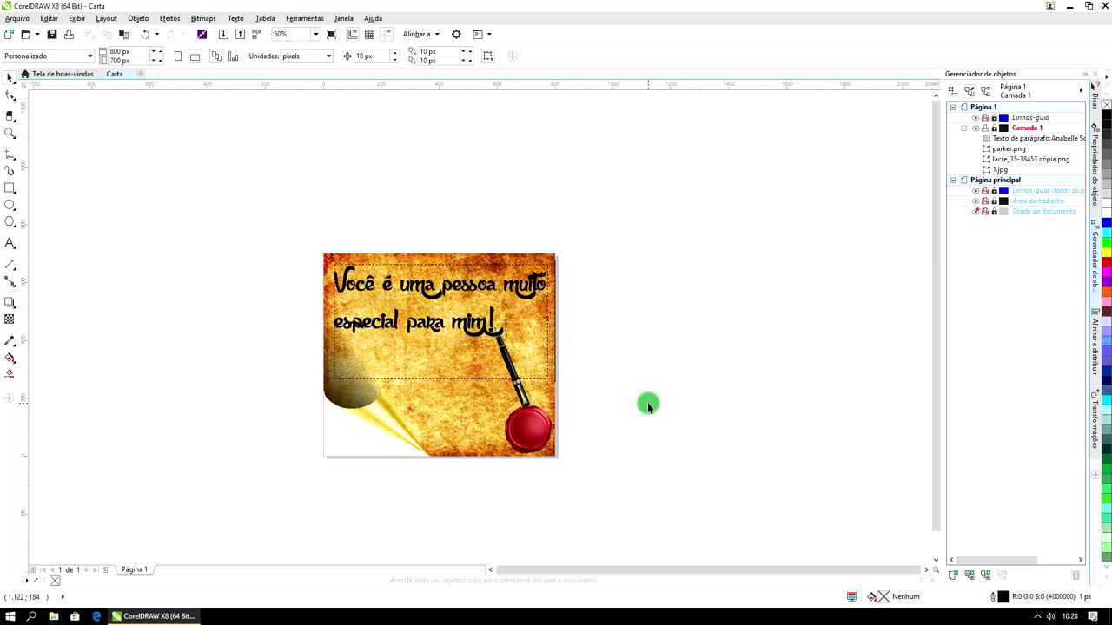
Move the wax seal beside the pen to about X 423 px, Y 169 px, undoing the accidental shift of the text frame.
{"action": "left_click", "coordinate": [536, 432]}
{"action": "left_click_drag", "start_coordinate": [536, 431], "coordinate": [454, 401]}
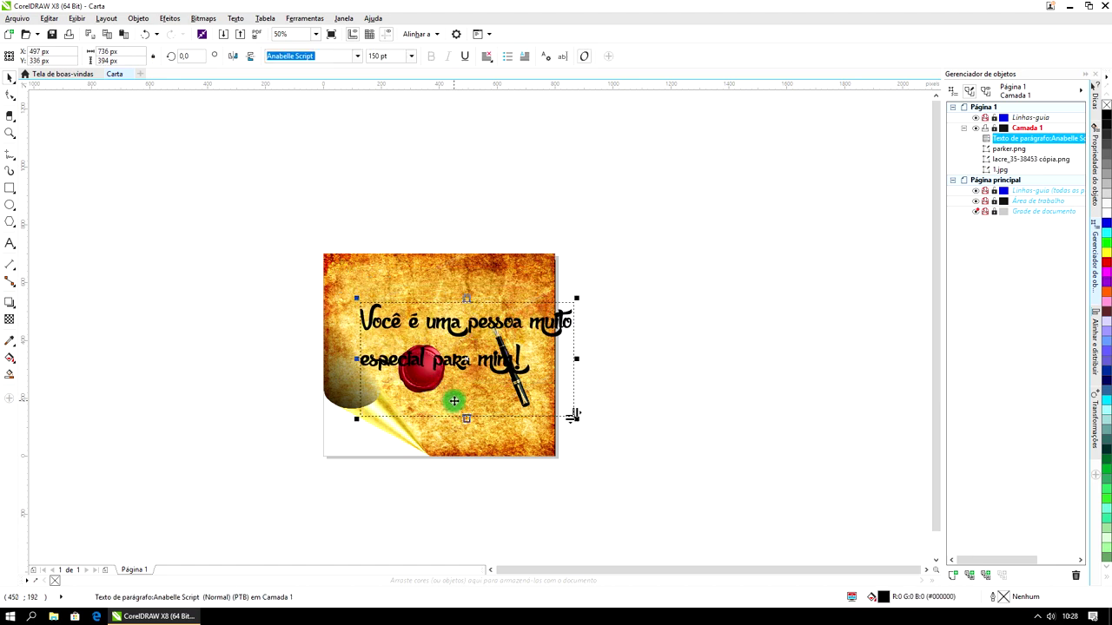
{"action": "key", "text": "ctrl+z"}
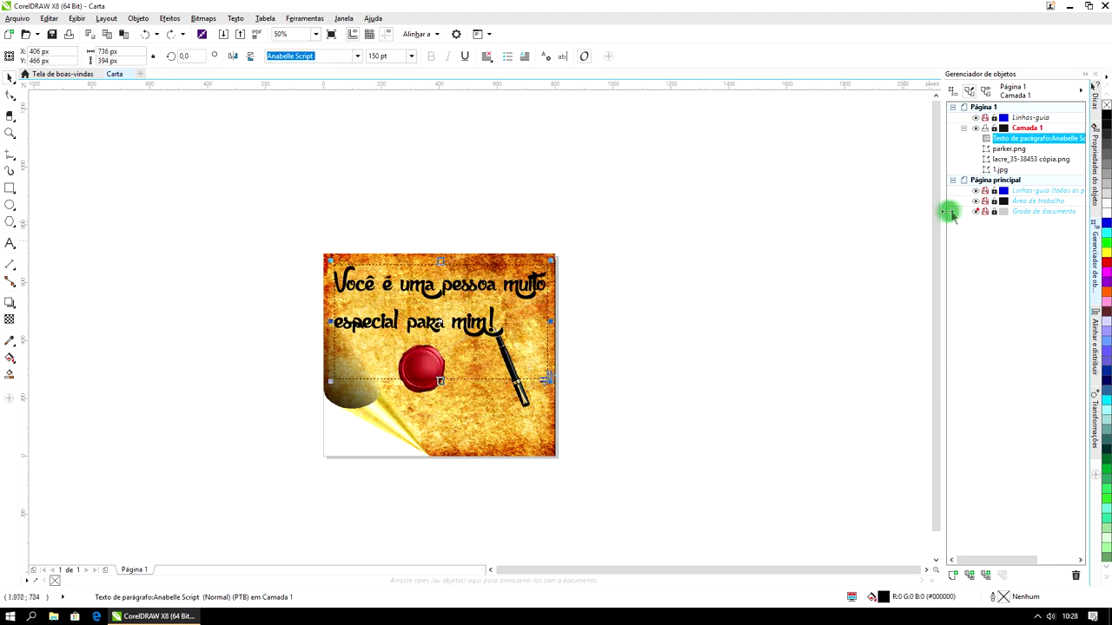
{"action": "left_click", "coordinate": [1013, 161]}
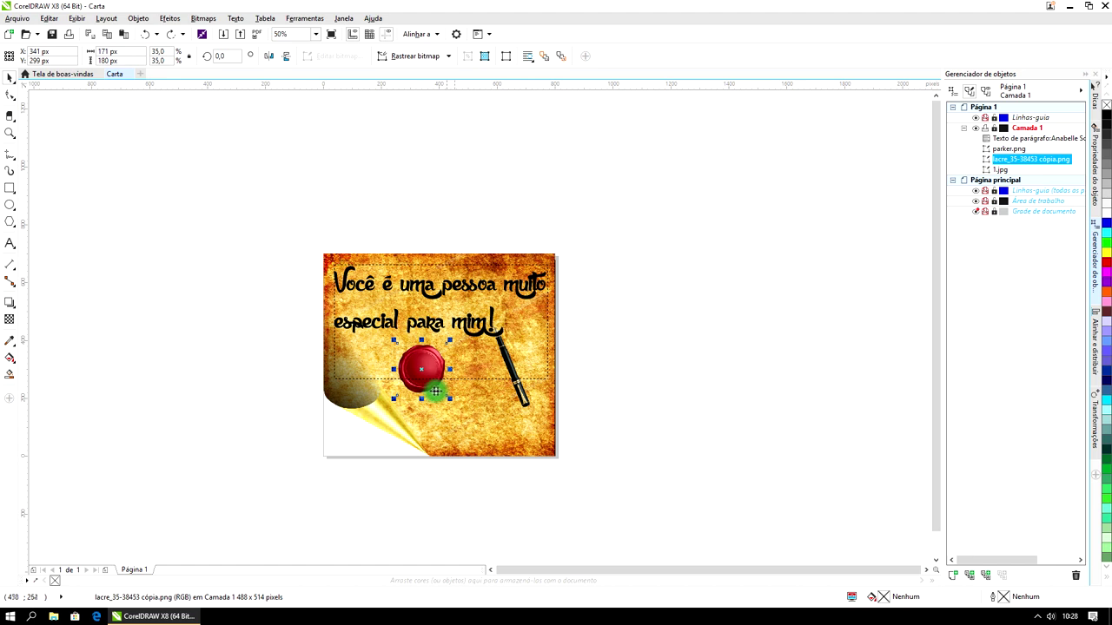
{"action": "left_click_drag", "start_coordinate": [426, 390], "coordinate": [451, 424]}
{"action": "left_click", "coordinate": [724, 311]}
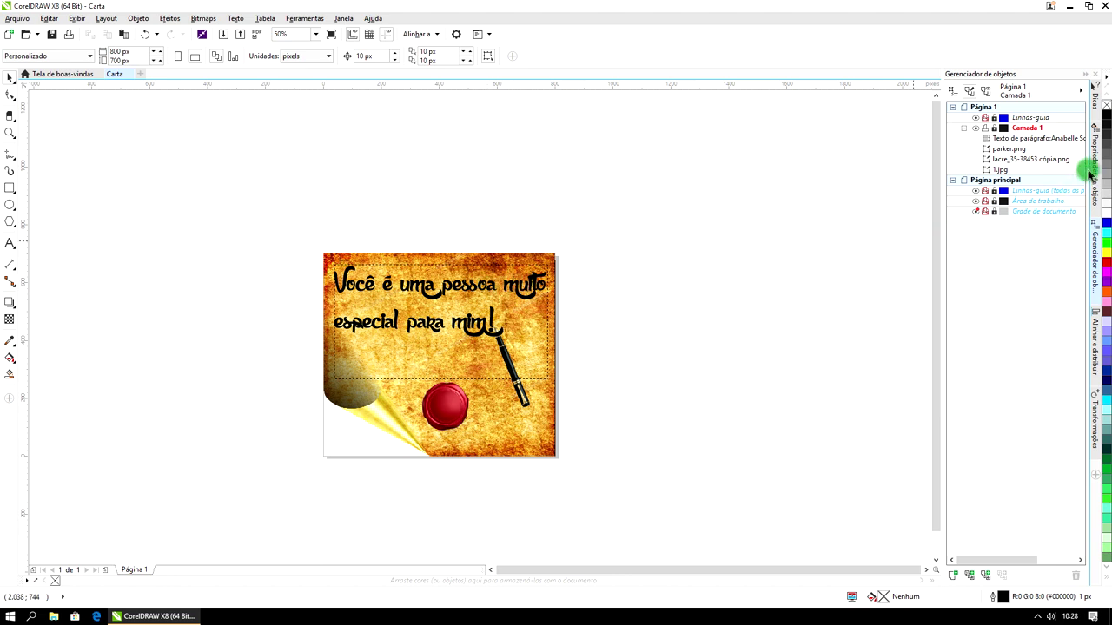
Duplicate the message text frame in place and fill the lower copy with white.
{"action": "left_click", "coordinate": [1045, 139]}
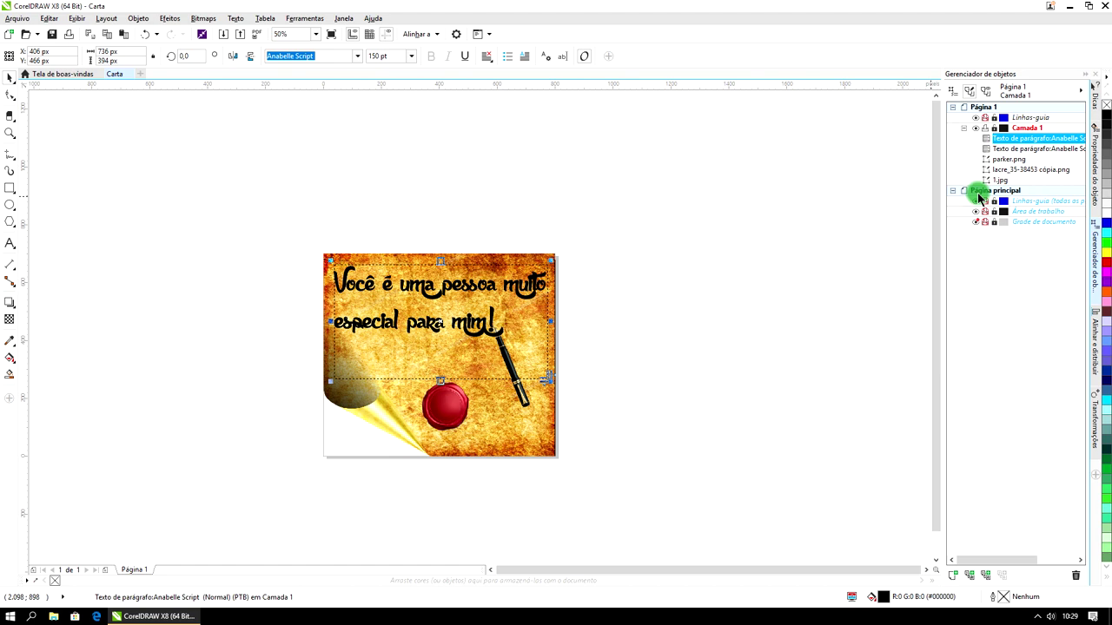
{"action": "left_click", "coordinate": [1018, 149]}
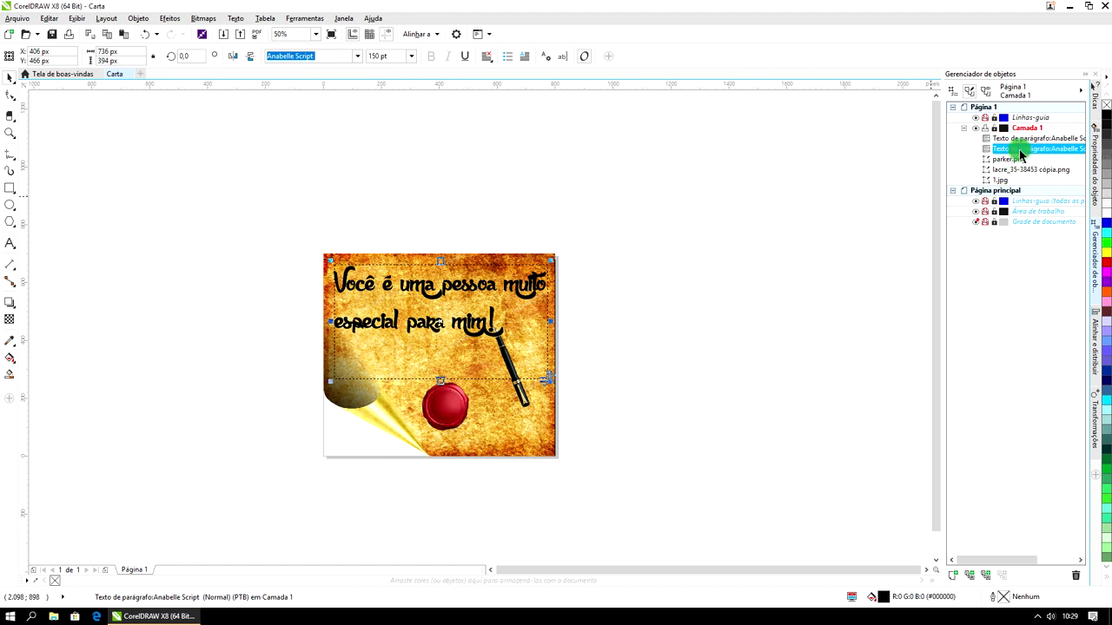
{"action": "left_click", "coordinate": [1108, 215]}
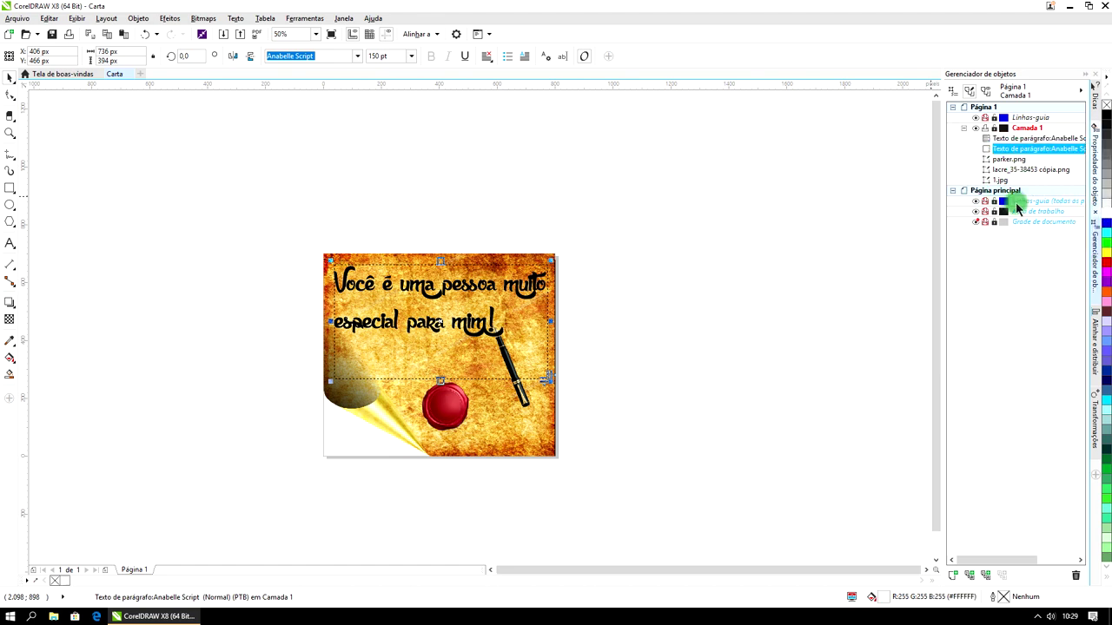
Try 10 px horizontal nudges on the white text copy, set its X position to 410 px and deselect it.
{"action": "key", "text": "Right"}
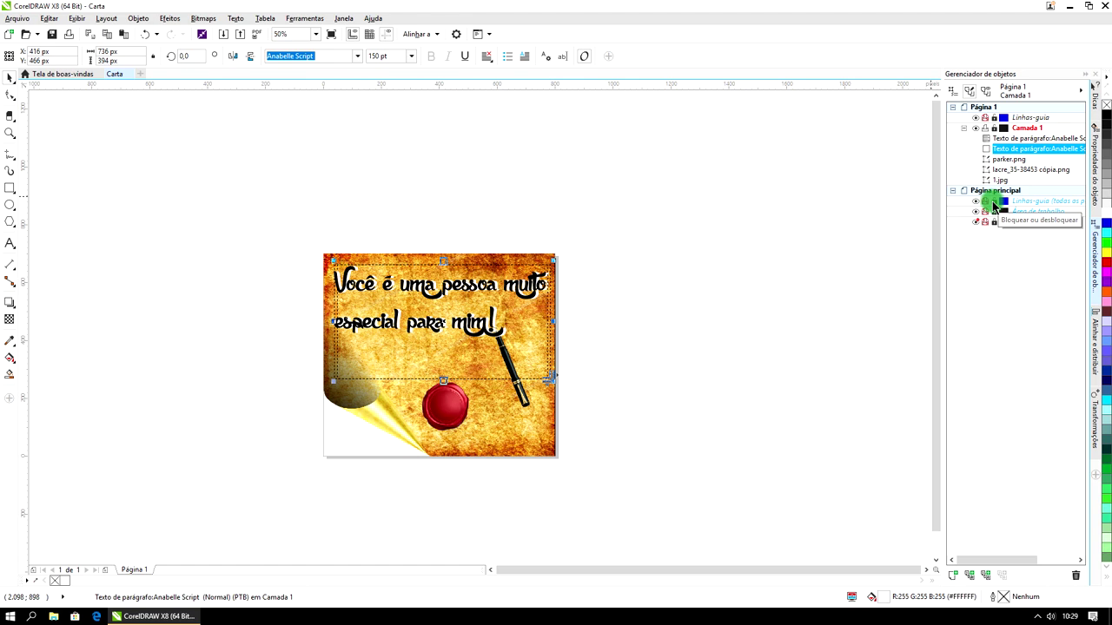
{"action": "key", "text": "Left"}
{"action": "key", "text": "Left"}
{"action": "key", "text": "Right"}
{"action": "key", "text": "Right"}
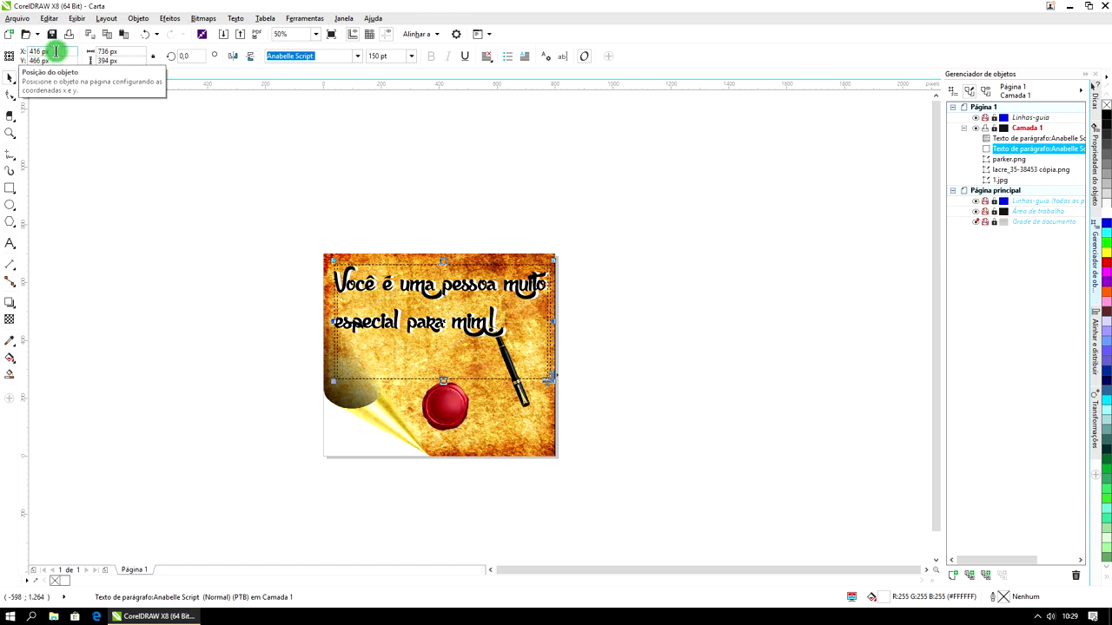
{"action": "key", "text": "Left"}
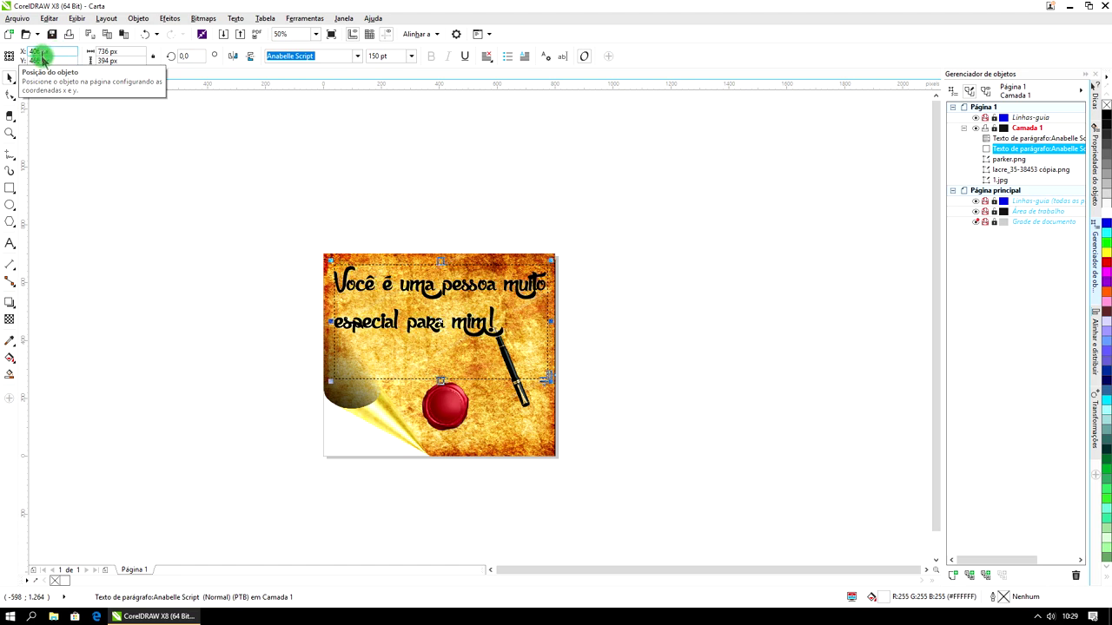
{"action": "key", "text": "Right"}
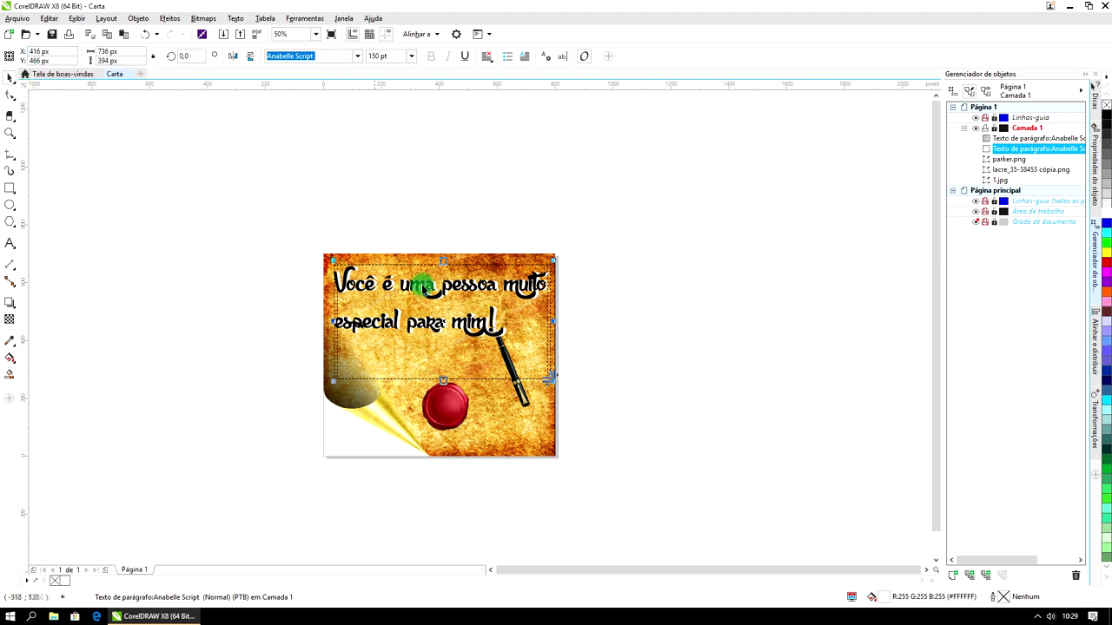
{"action": "left_click", "coordinate": [40, 50]}
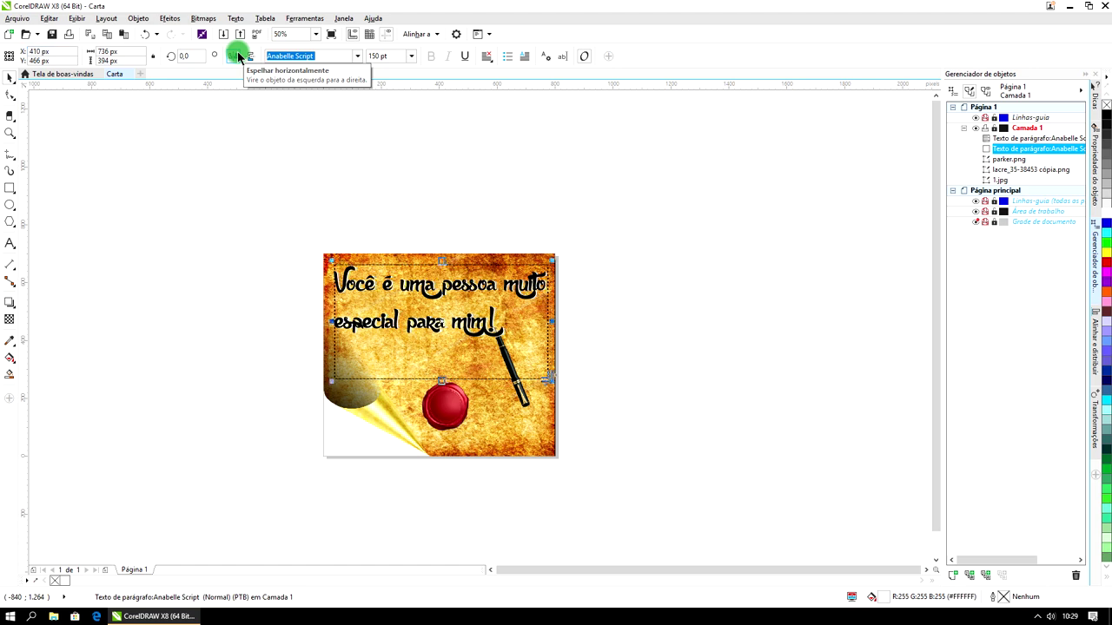
{"action": "scroll", "coordinate": [447, 320], "scroll_direction": "up", "scroll_amount": 1}
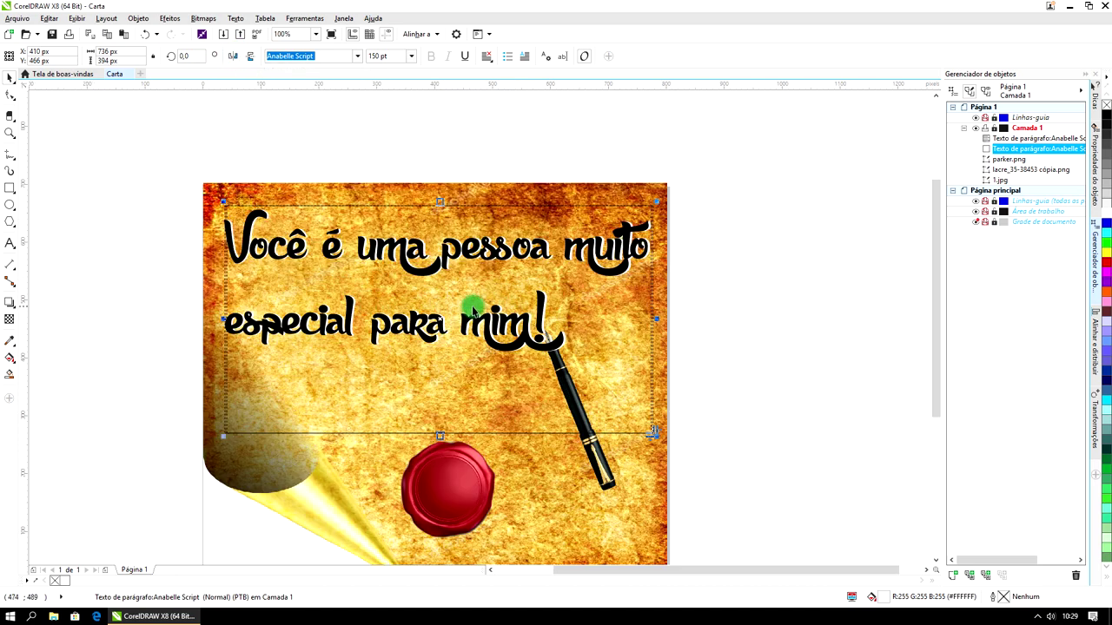
{"action": "left_click", "coordinate": [774, 249]}
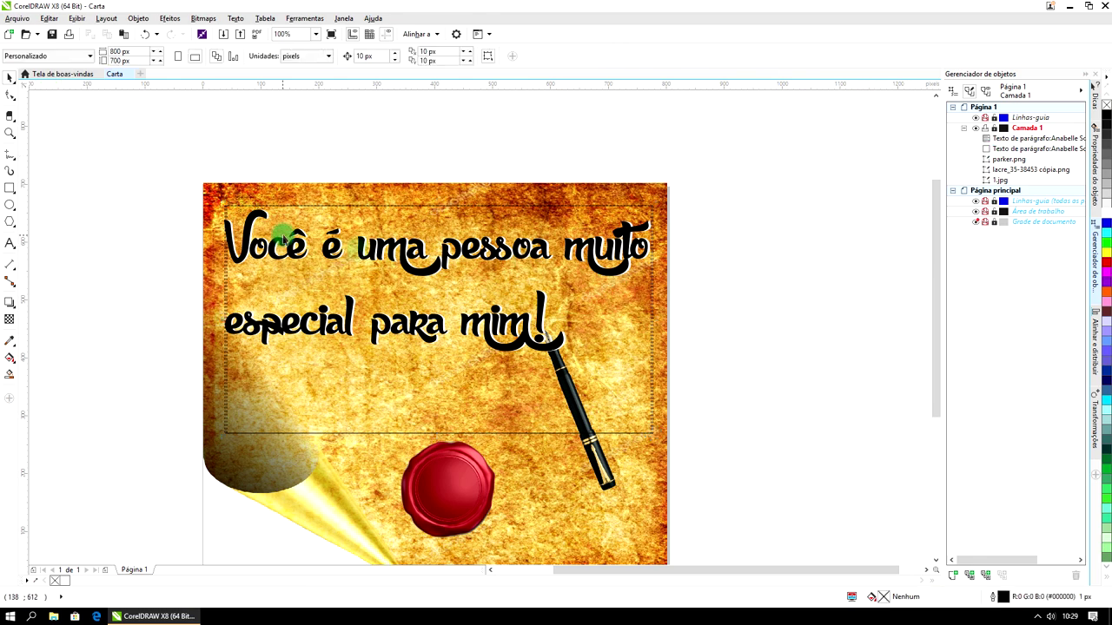
Examine the stacking order of the white text copy, the pen and the wax seal by selecting them in the object list.
{"action": "left_click", "coordinate": [1011, 149]}
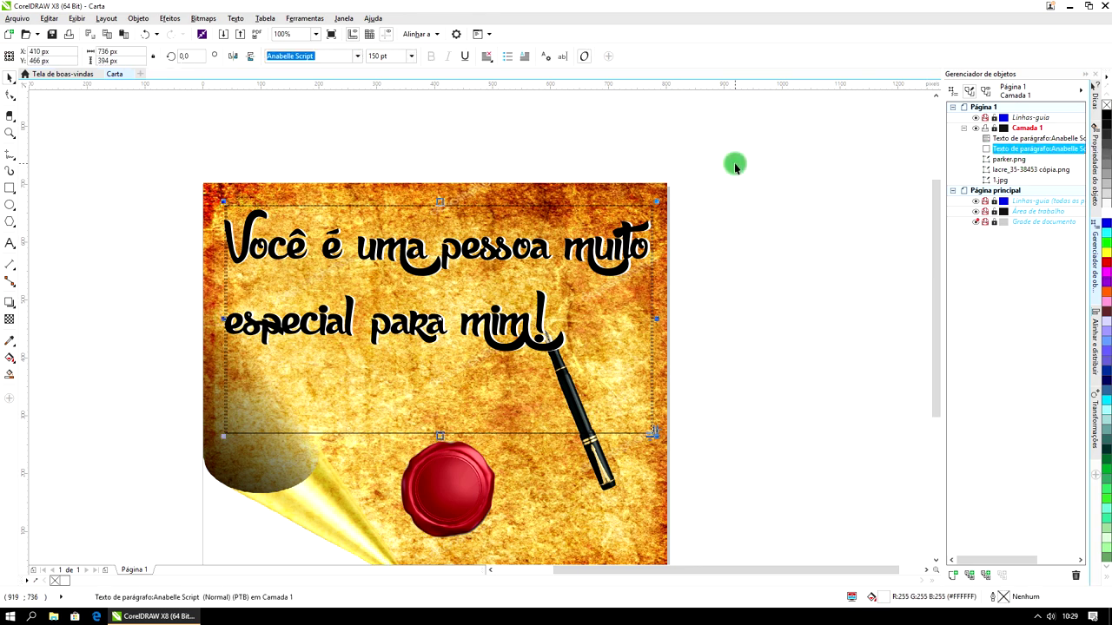
{"action": "key", "text": "Down"}
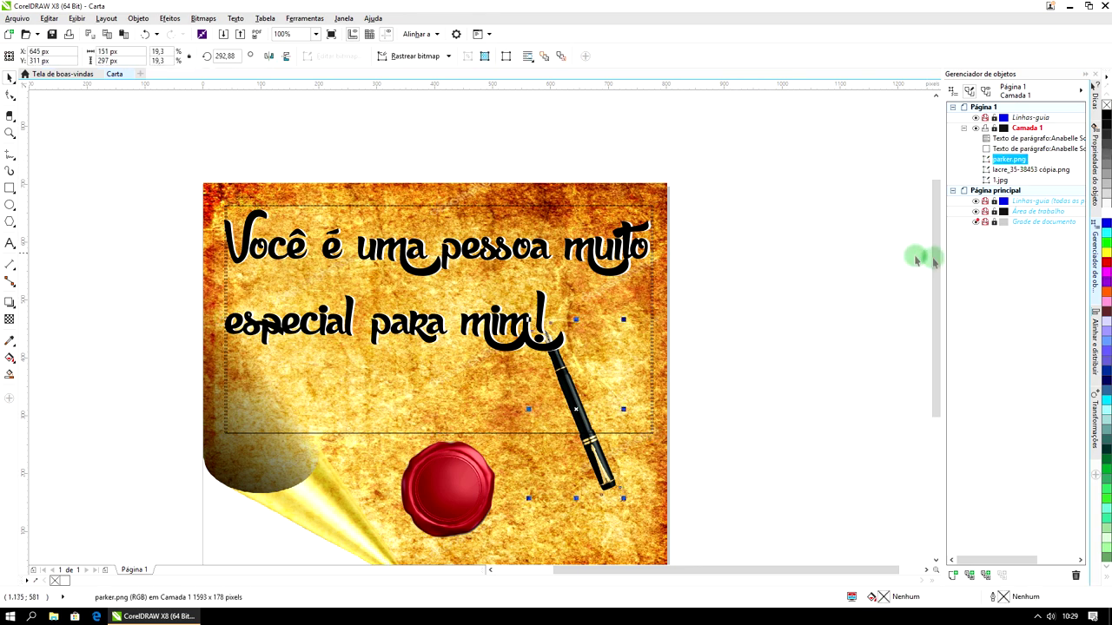
{"action": "left_click", "coordinate": [1014, 151]}
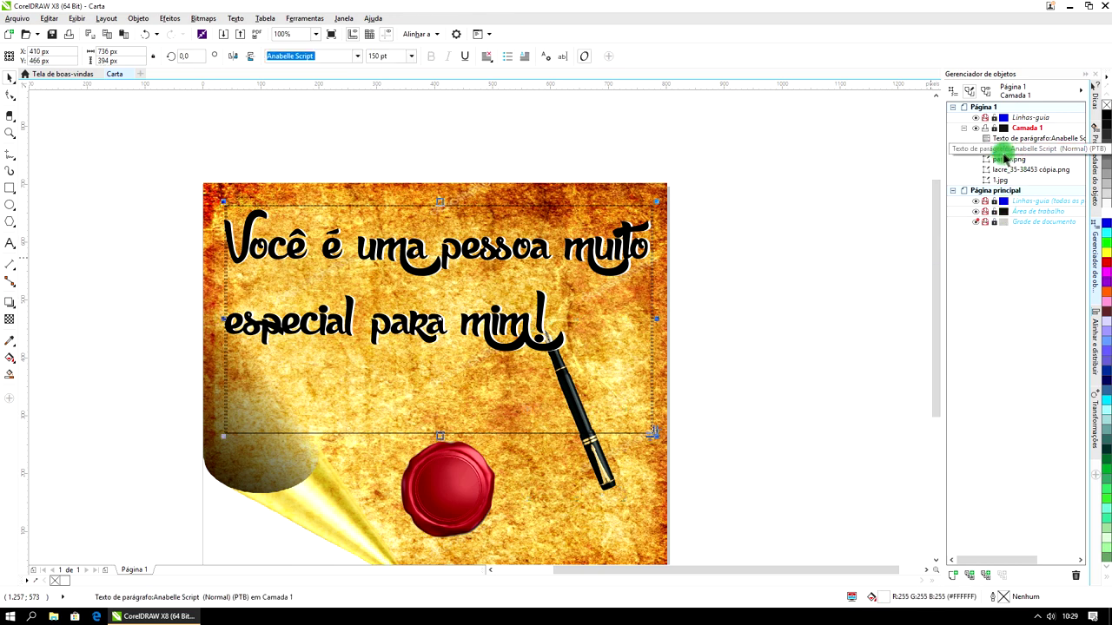
{"action": "key", "text": "Down"}
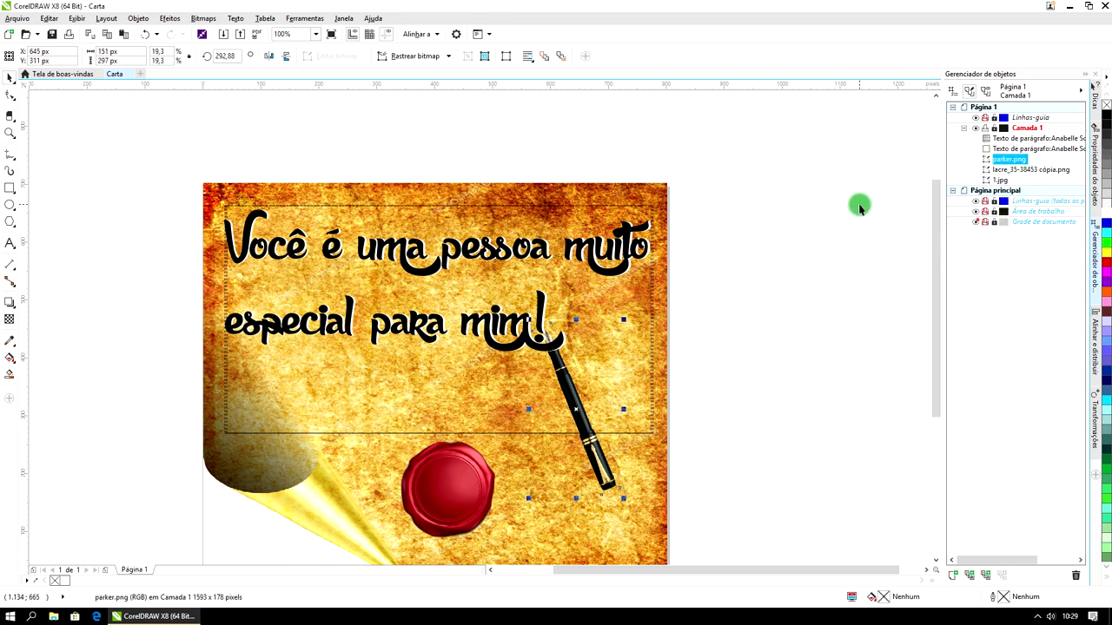
{"action": "left_click", "coordinate": [1002, 151]}
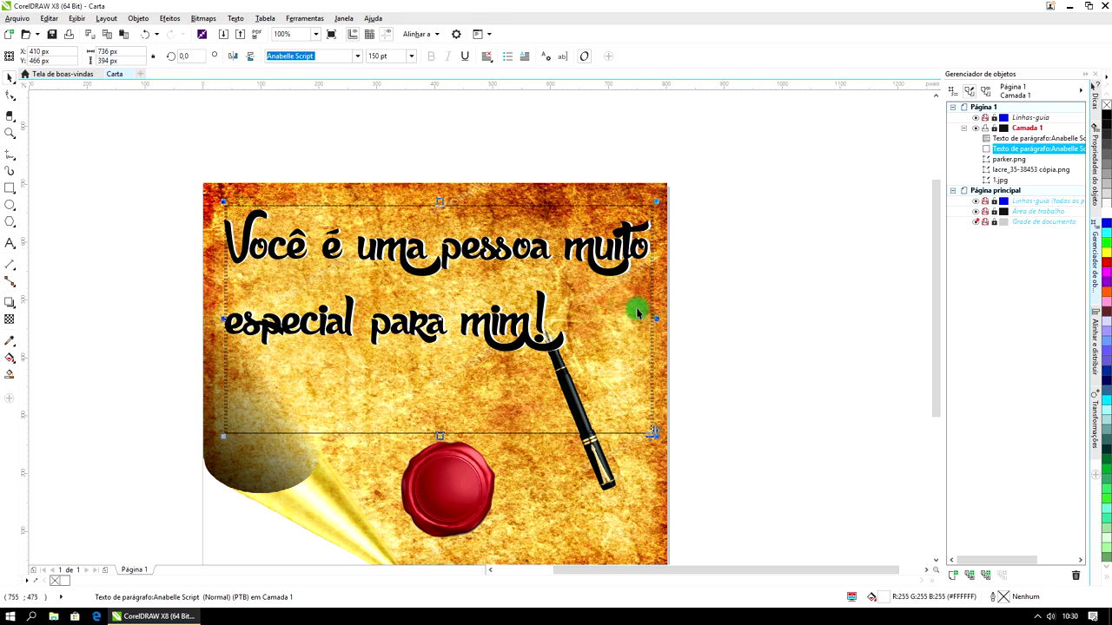
{"action": "left_click", "coordinate": [1005, 158]}
{"action": "left_click", "coordinate": [1012, 149]}
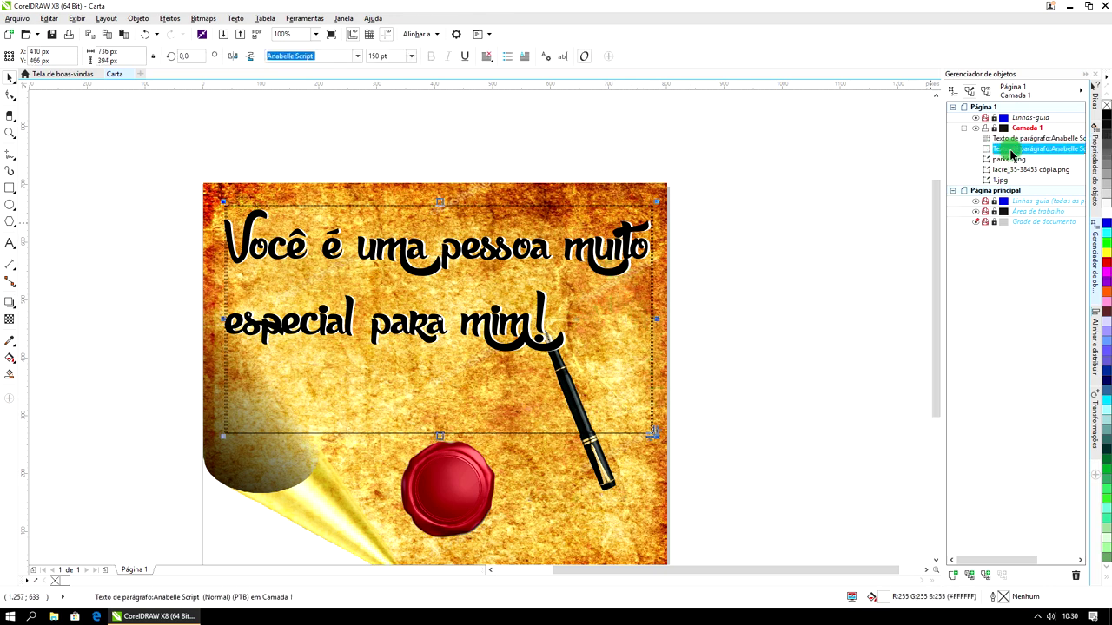
{"action": "left_click", "coordinate": [1012, 149], "text": "ctrl"}
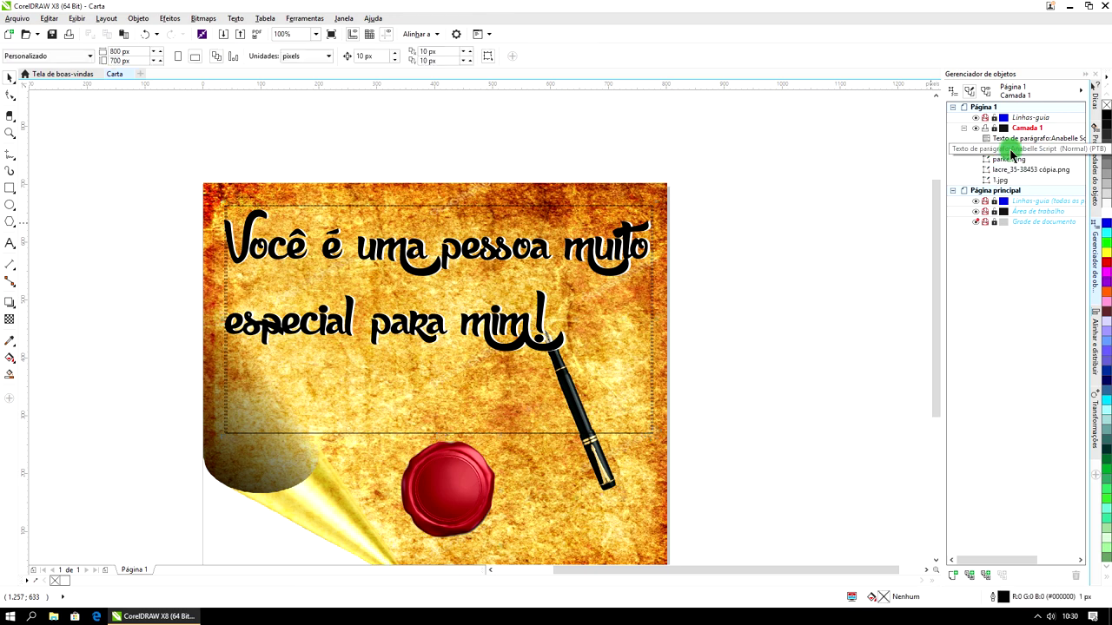
{"action": "left_click", "coordinate": [1016, 169]}
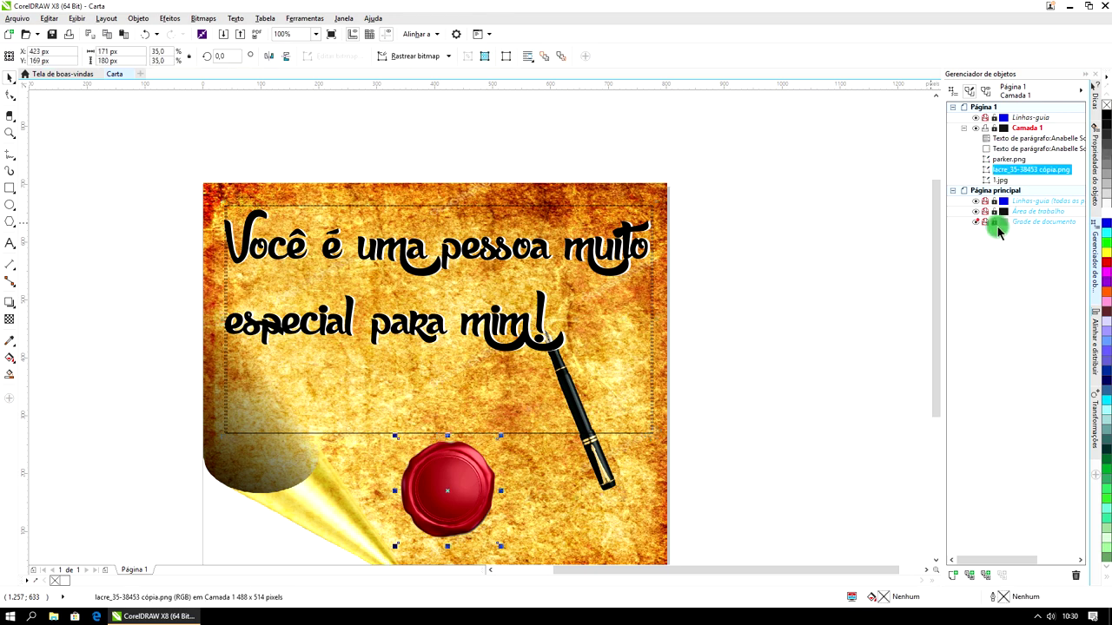
{"action": "left_click", "coordinate": [1023, 151]}
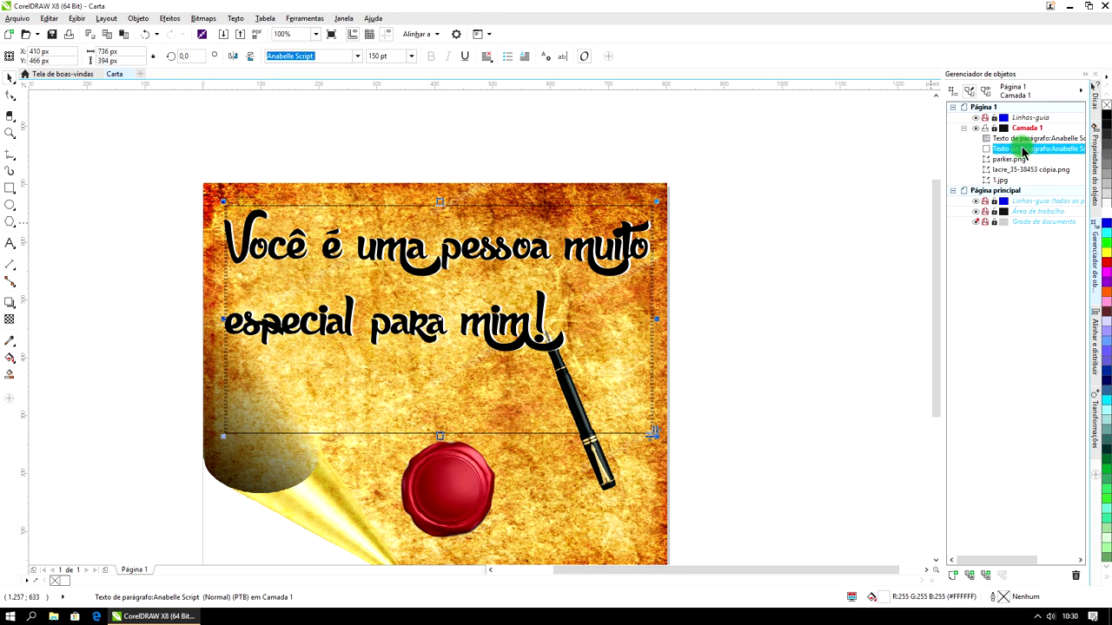
{"action": "left_click_drag", "start_coordinate": [1023, 151], "coordinate": [964, 186]}
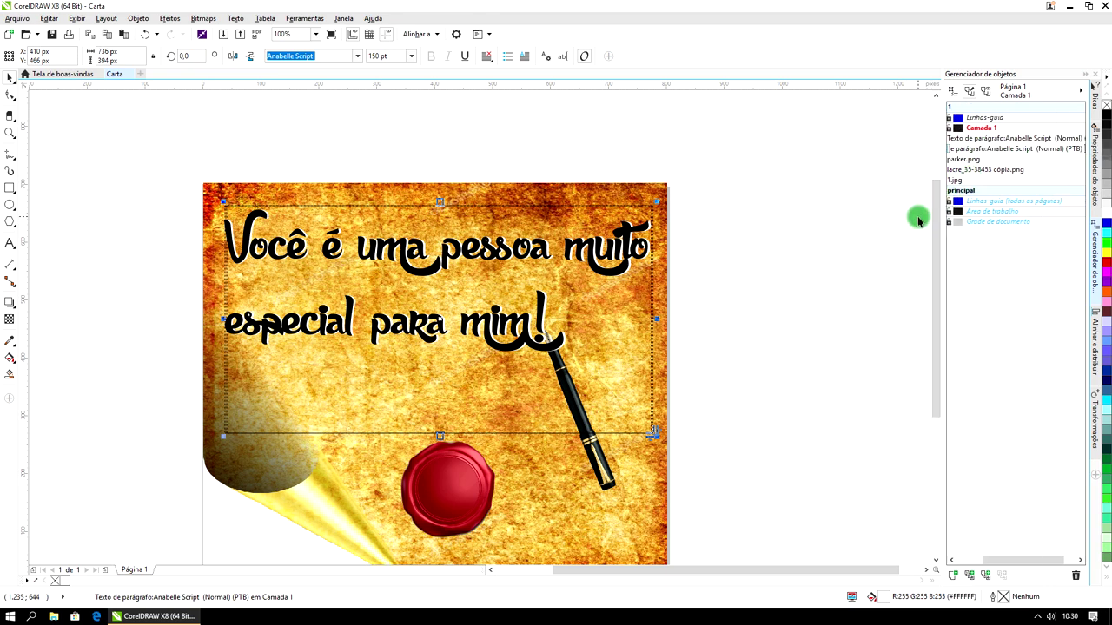
{"action": "left_click_drag", "start_coordinate": [988, 560], "coordinate": [964, 561]}
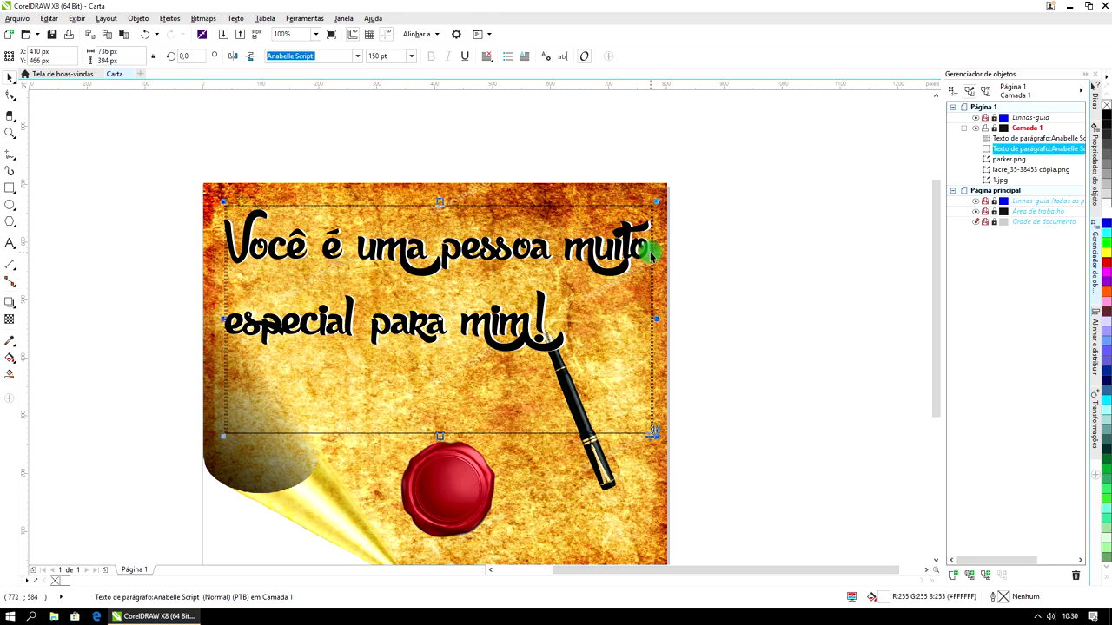
{"action": "left_click", "coordinate": [774, 461]}
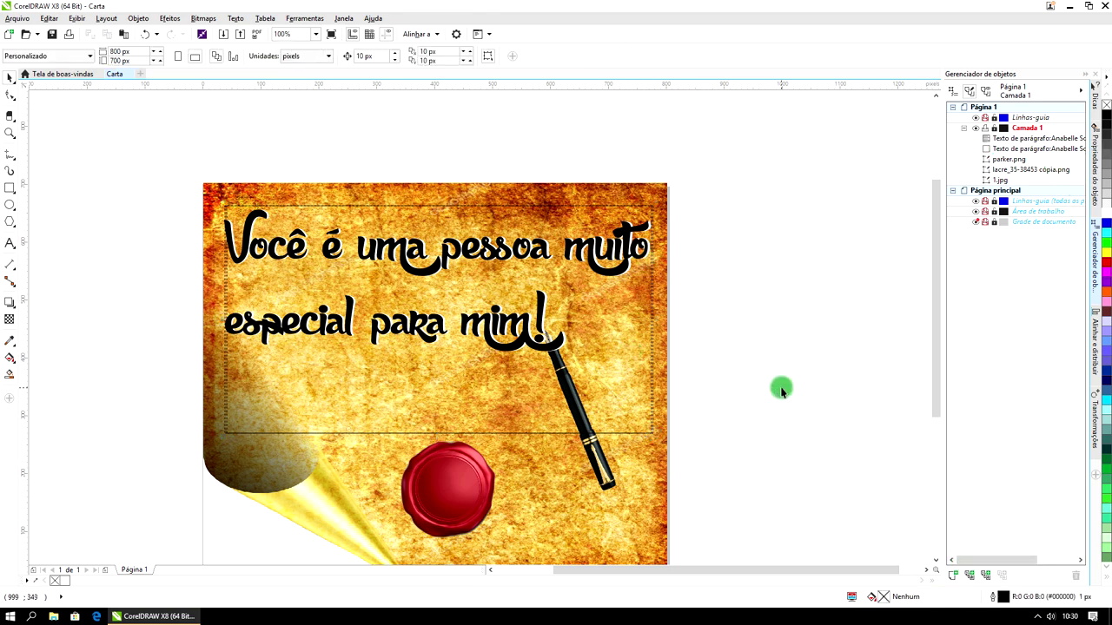
{"action": "left_click", "coordinate": [1034, 151]}
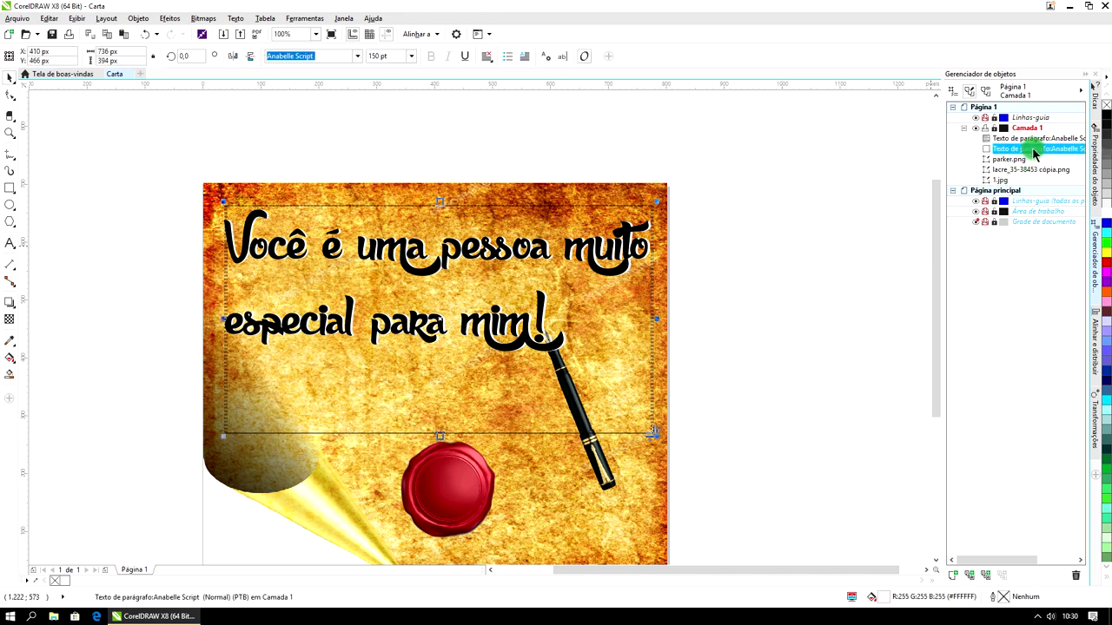
{"action": "key", "text": "Down"}
{"action": "key", "text": "Down"}
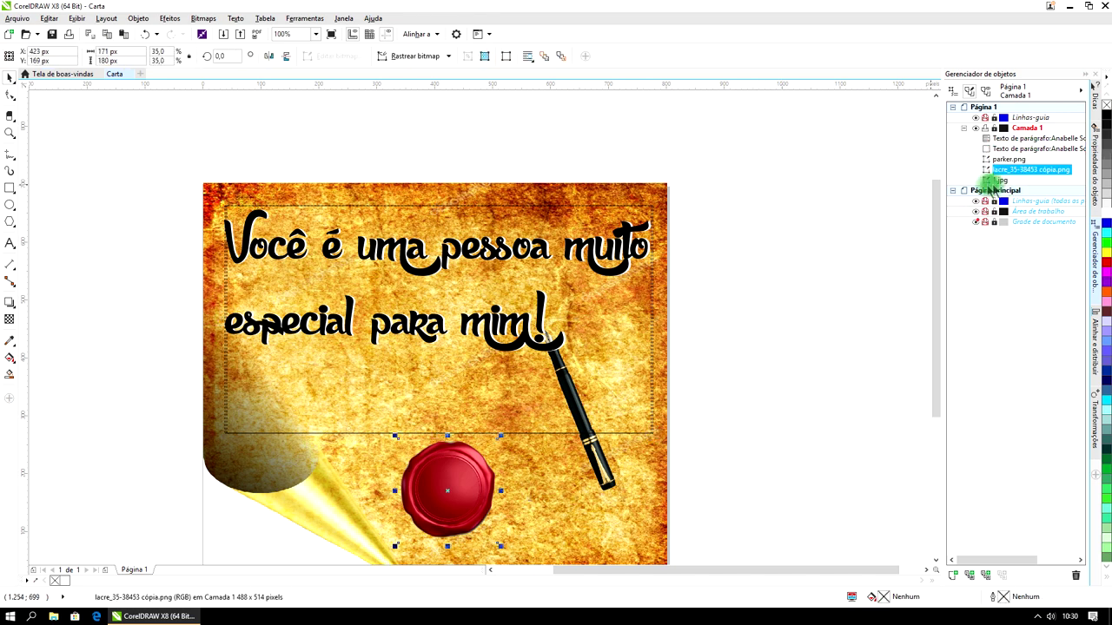
{"action": "left_click", "coordinate": [1021, 148]}
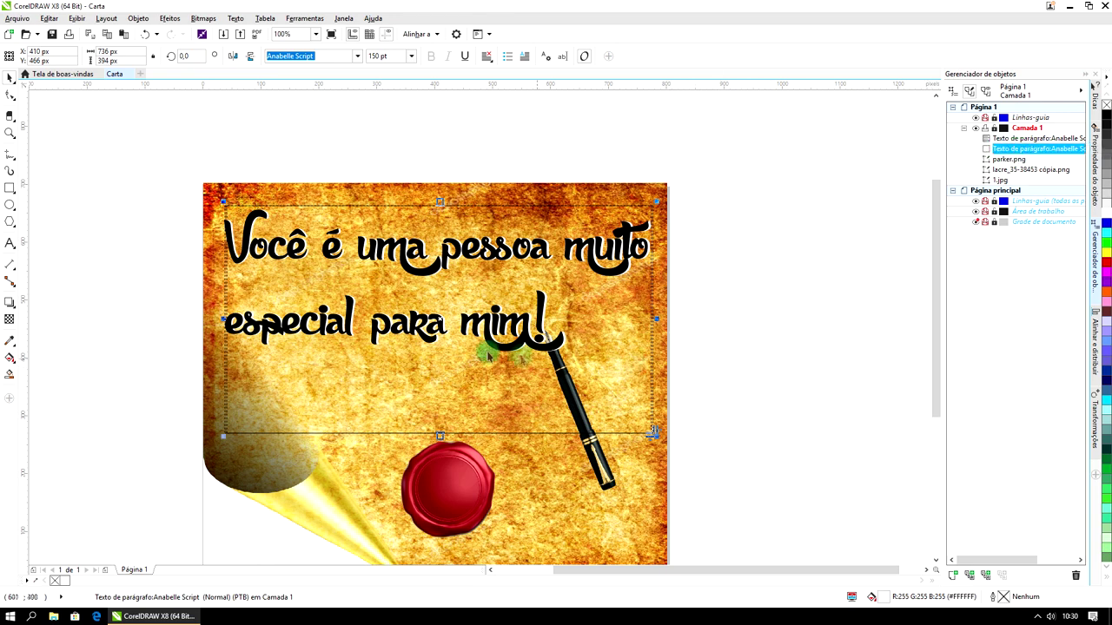
Select the black message text above the white copy, try small shifts, and position it at X 408 px, Y 479 px.
{"action": "double_click", "coordinate": [445, 260]}
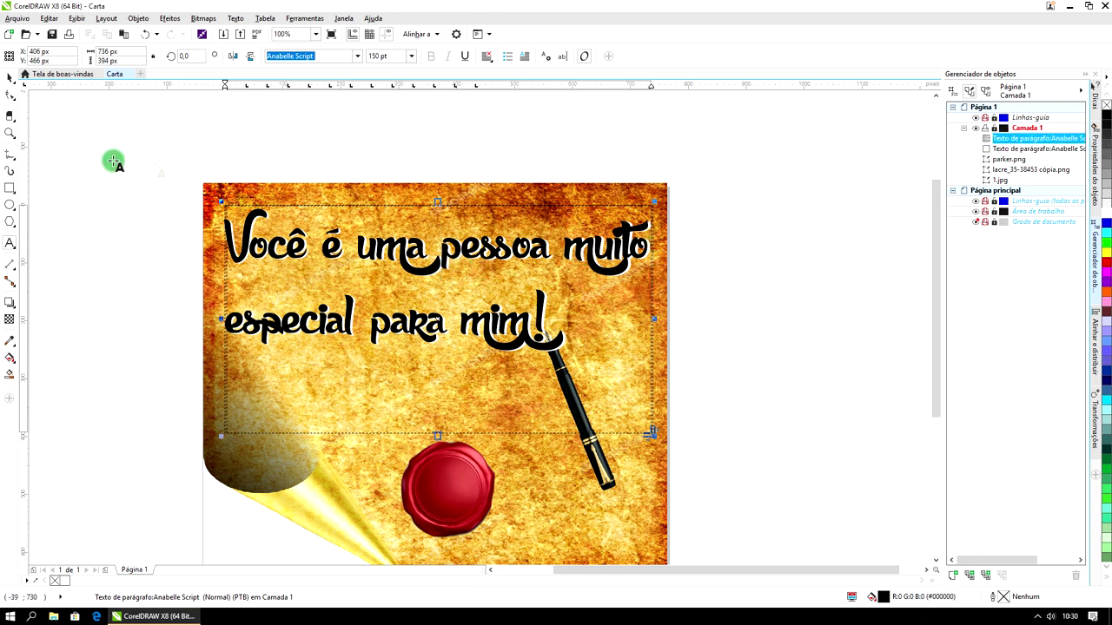
{"action": "double_click", "coordinate": [12, 76]}
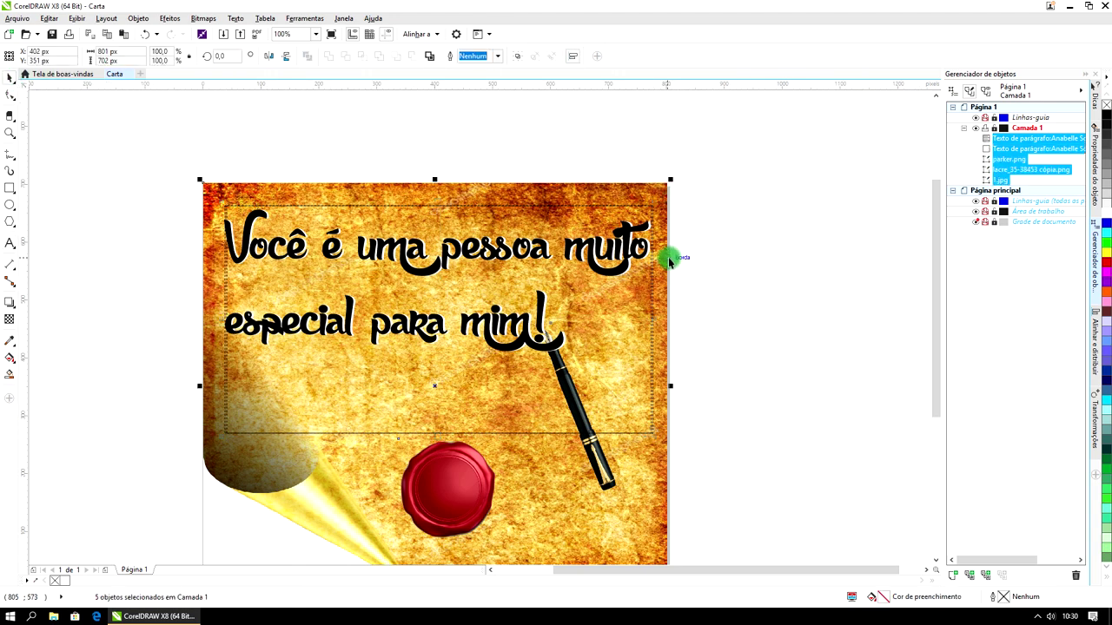
{"action": "left_click", "coordinate": [1047, 149]}
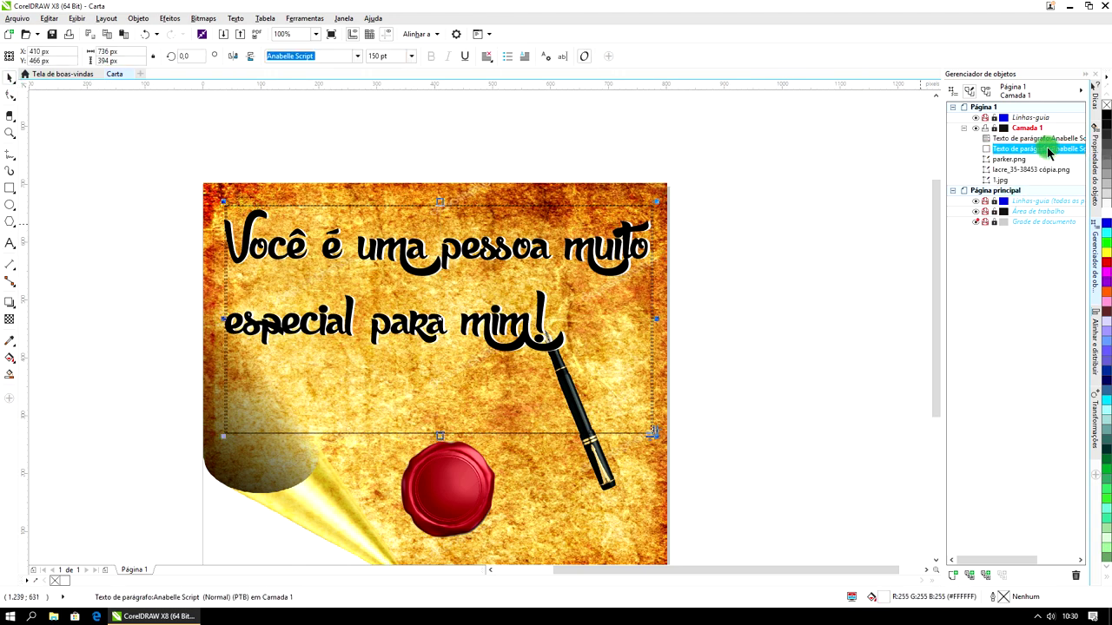
{"action": "left_click", "coordinate": [990, 139]}
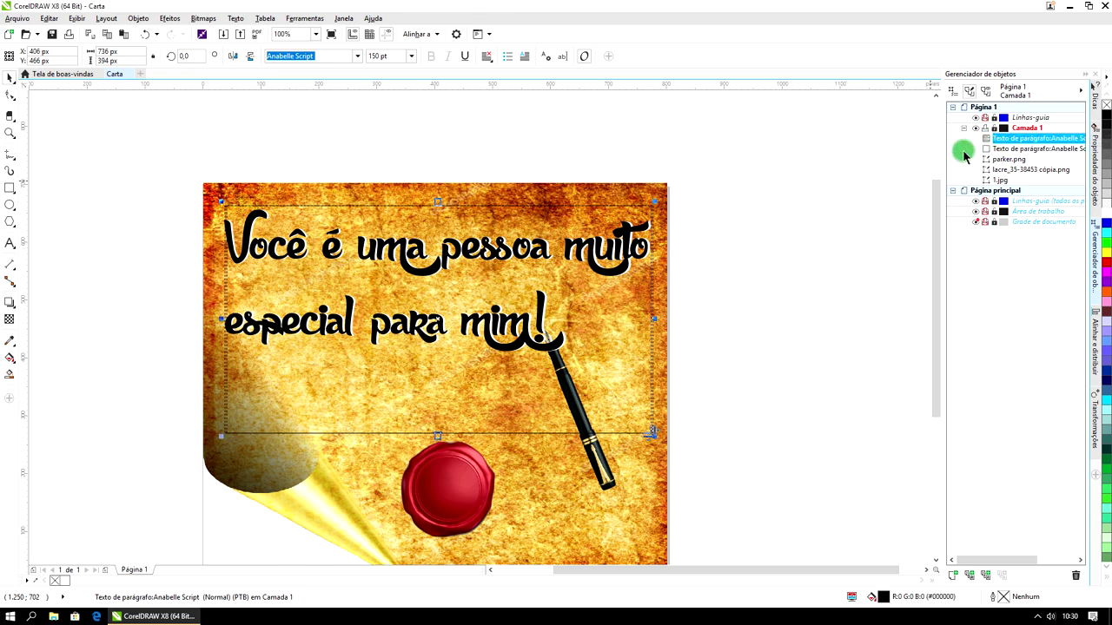
{"action": "left_click_drag", "start_coordinate": [626, 232], "coordinate": [633, 235]}
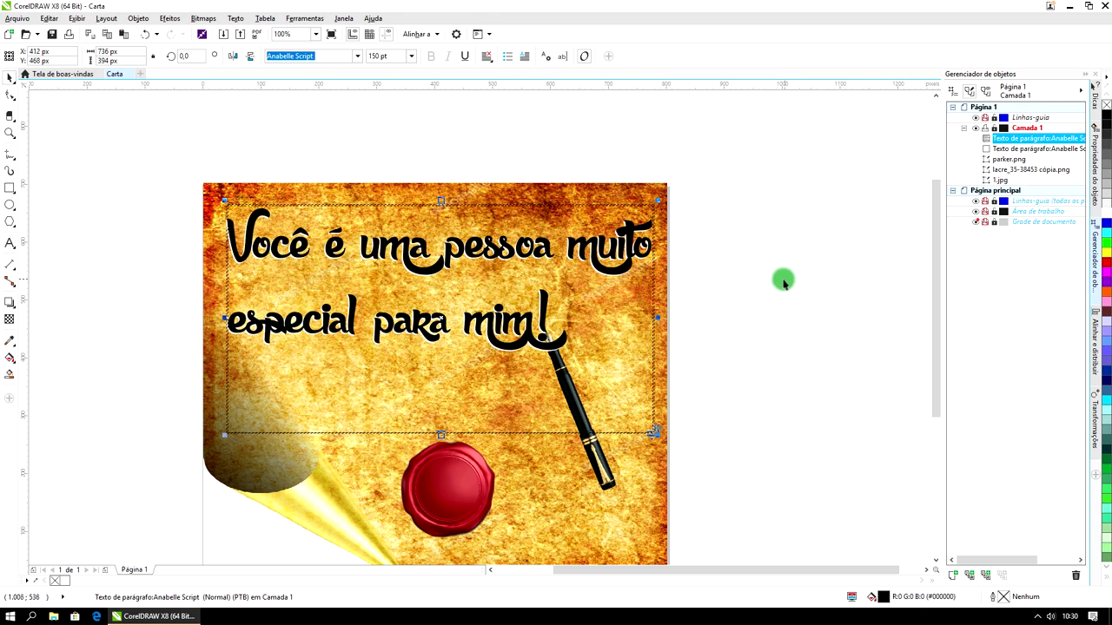
{"action": "key", "text": "Left"}
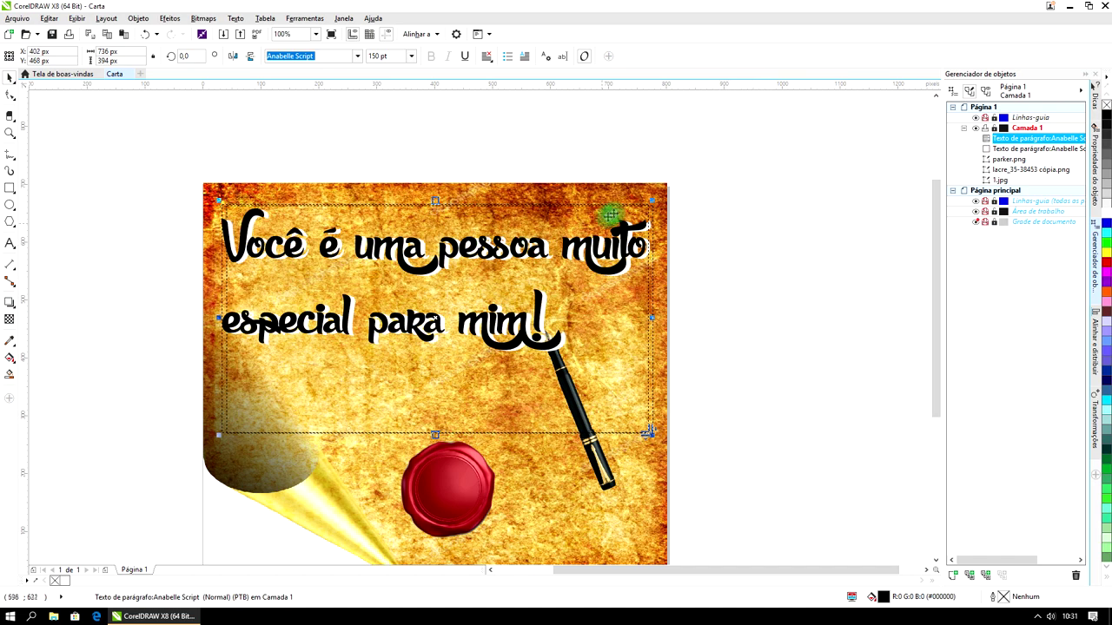
{"action": "key", "text": "Right"}
{"action": "key", "text": "Left"}
{"action": "left_click", "coordinate": [40, 54]}
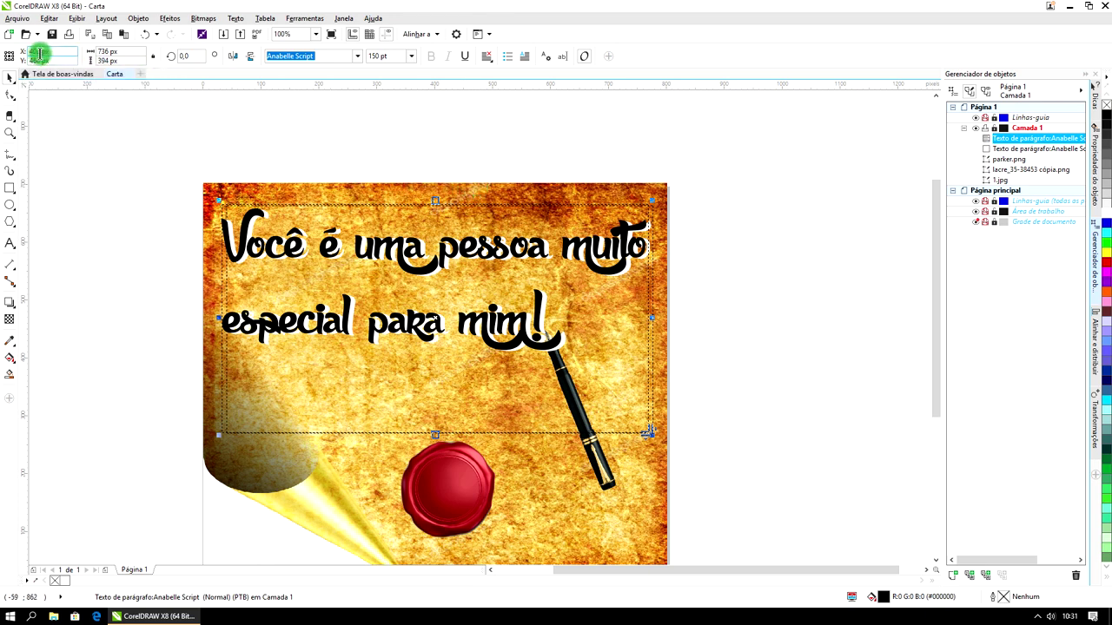
{"action": "left_click", "coordinate": [248, 61]}
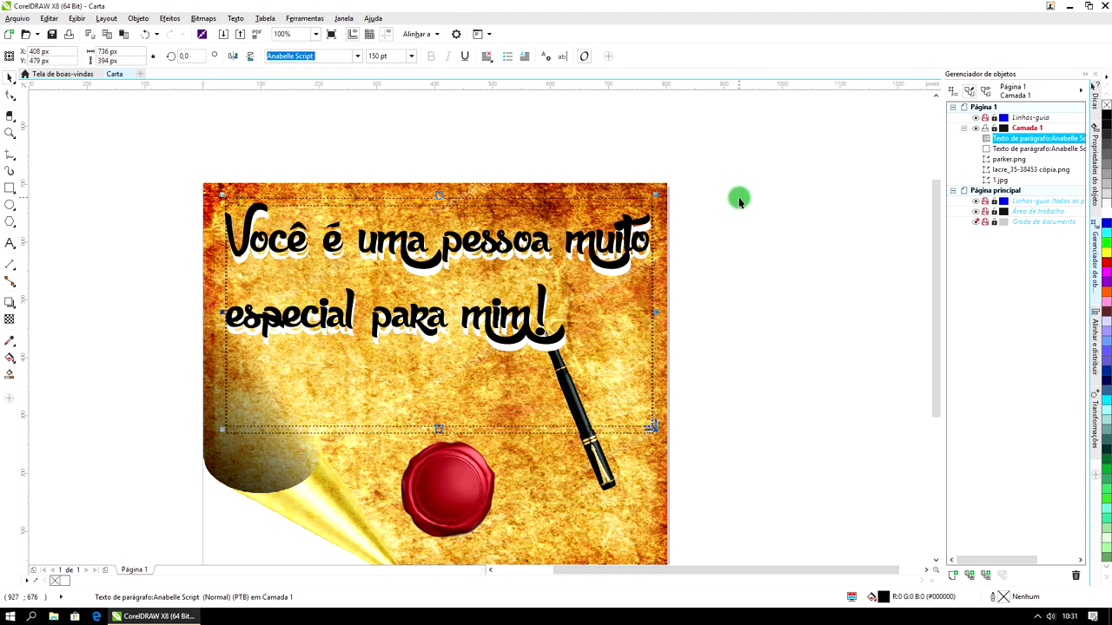
Compare the black message text at Y 479, 473 and 476 px, set its Y position to 470 px and deselect it.
{"action": "key", "text": "ctrl+z"}
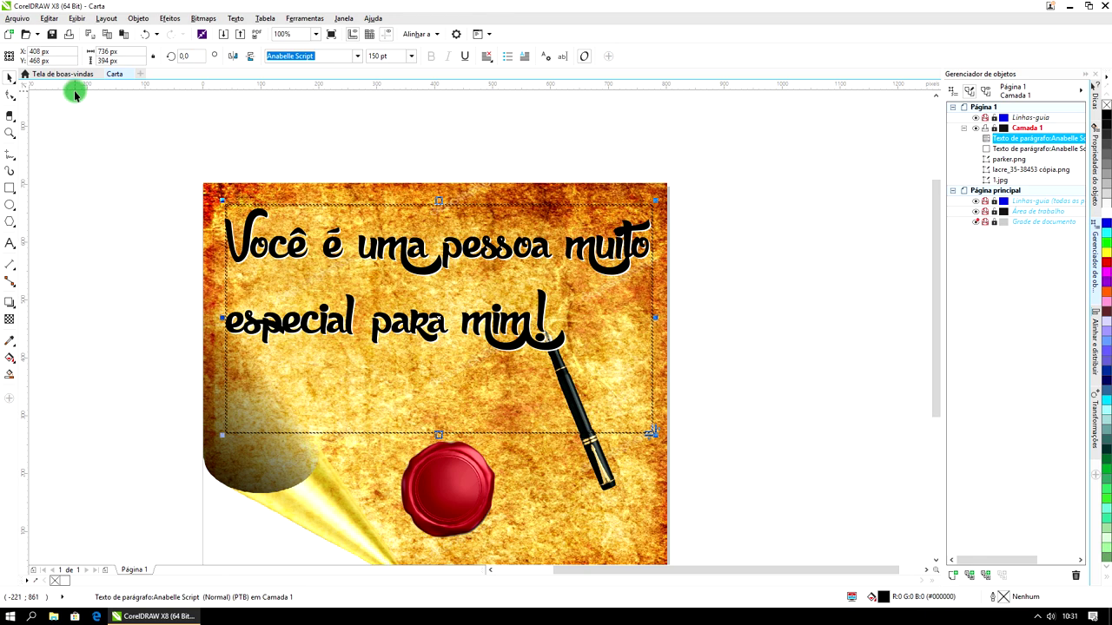
{"action": "key", "text": "ctrl+shift+z"}
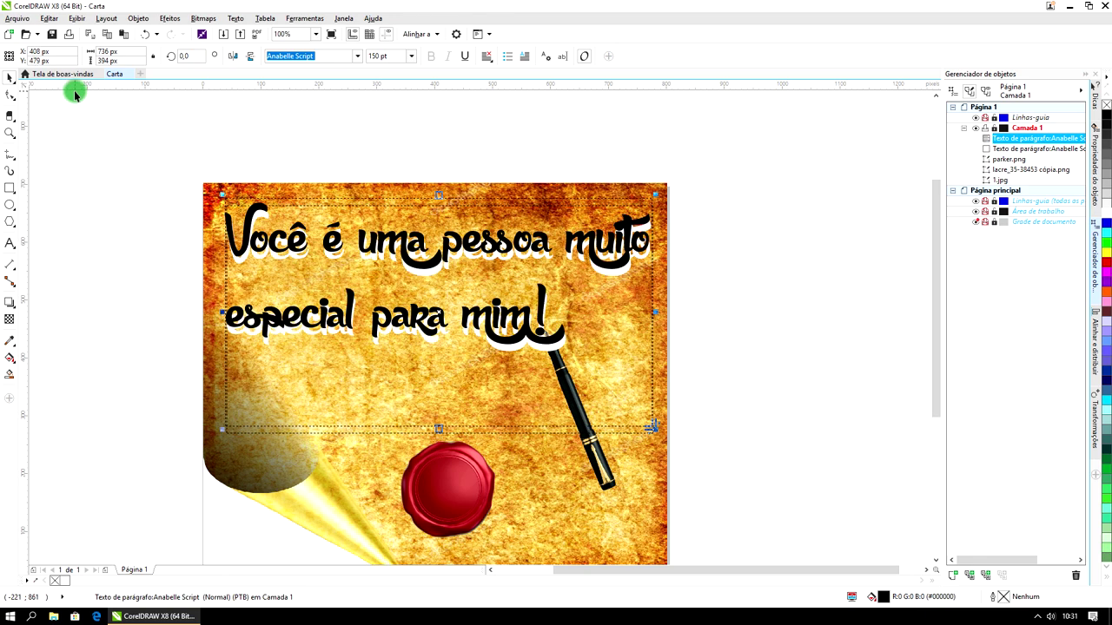
{"action": "key", "text": "ctrl+z"}
{"action": "key", "text": "ctrl+shift+z"}
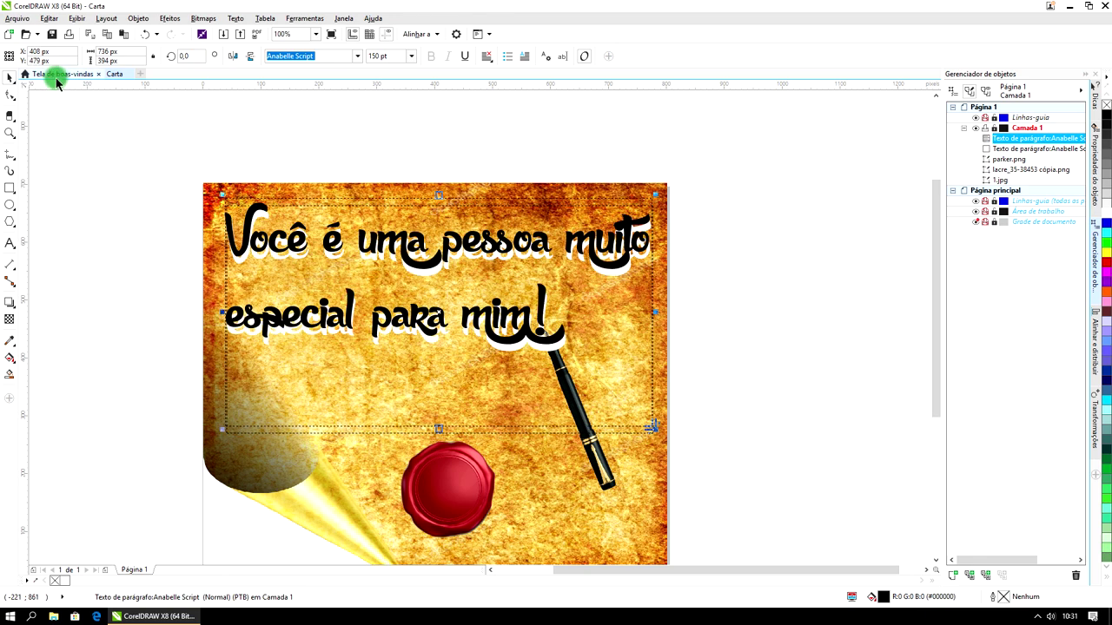
{"action": "key", "text": "ctrl+z"}
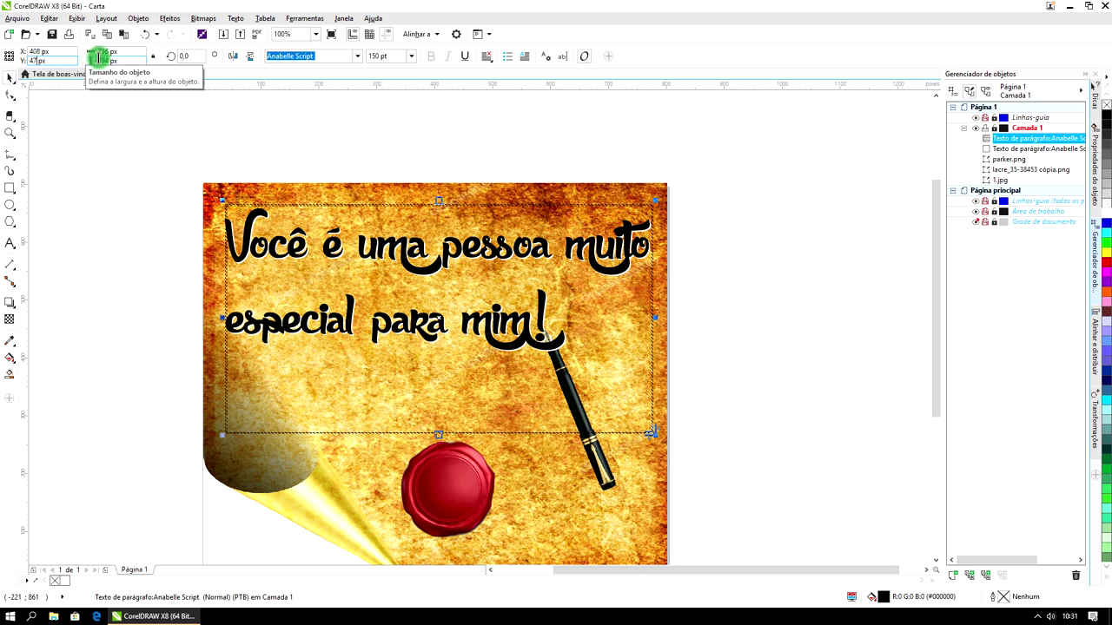
{"action": "key", "text": "ctrl+shift+z"}
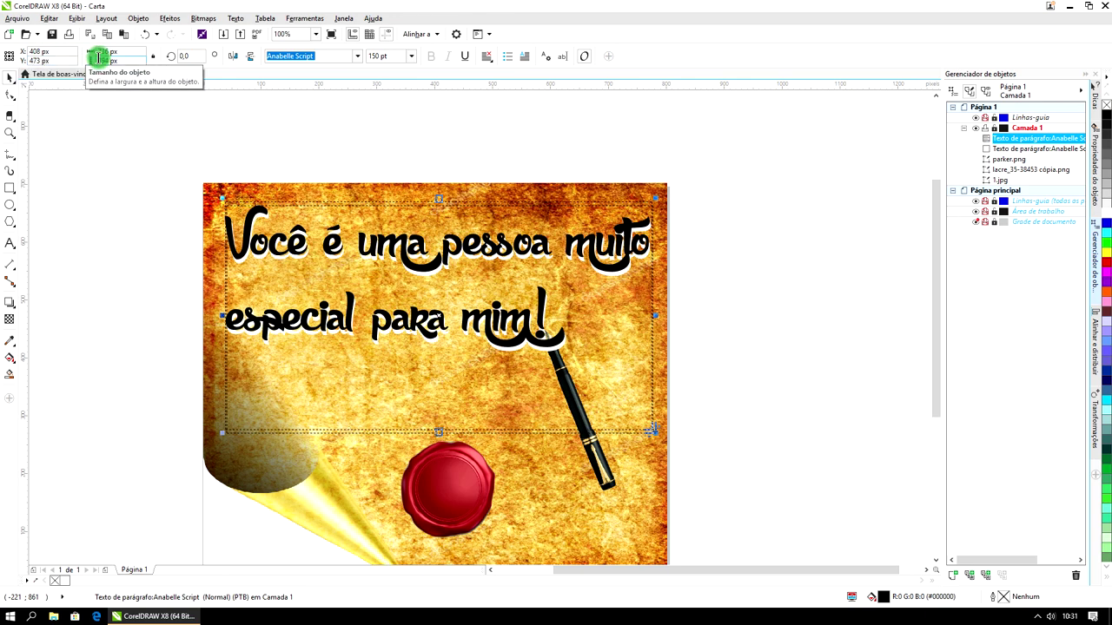
{"action": "left_click", "coordinate": [43, 61]}
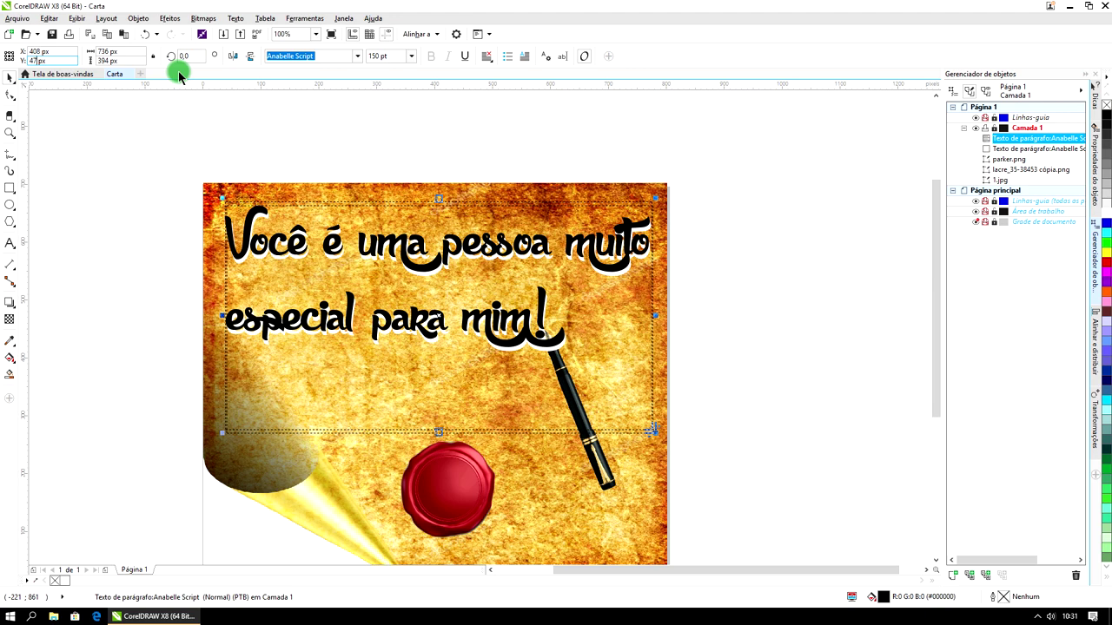
{"action": "key", "text": "Return"}
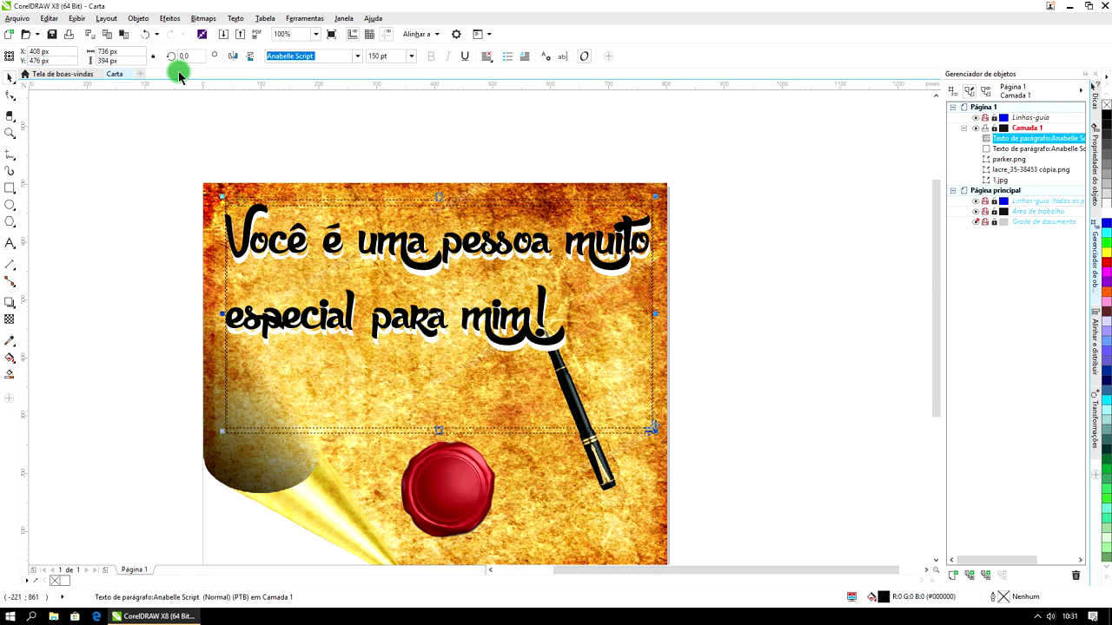
{"action": "left_click", "coordinate": [44, 61]}
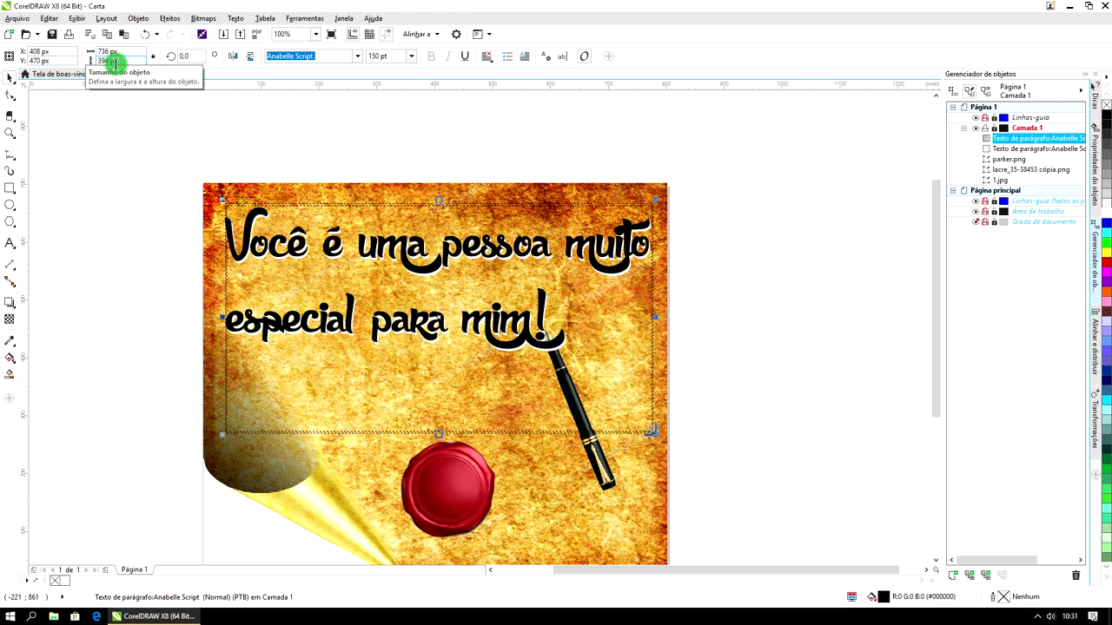
{"action": "left_click", "coordinate": [814, 254]}
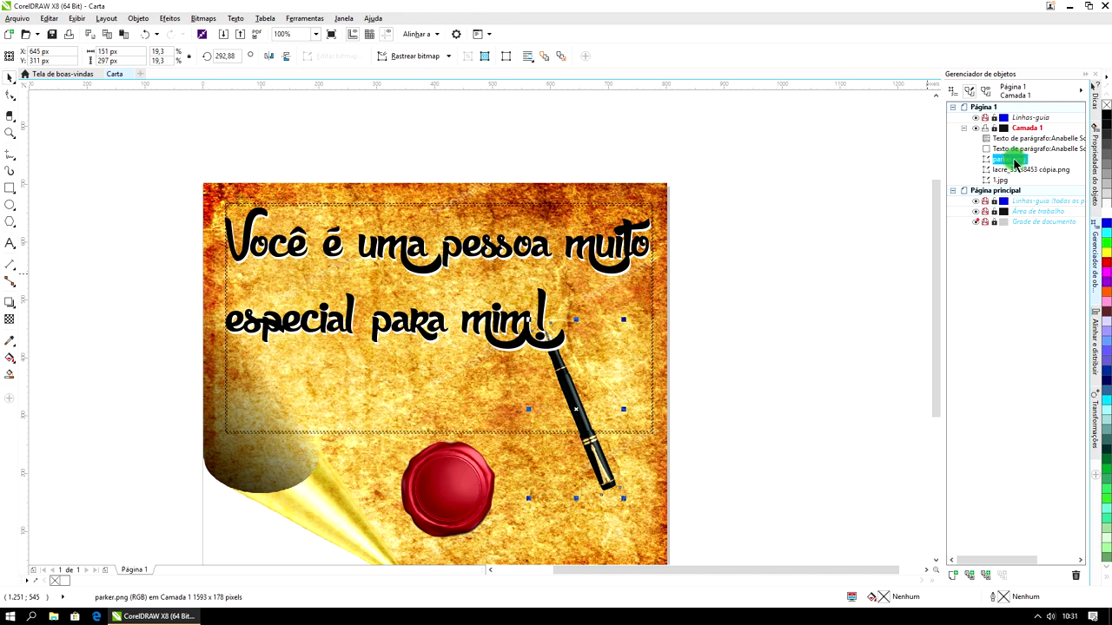
Bring parker.png to the front of the stacking order and move the pen to about X 650 px, Y 287 px.
{"action": "left_click_drag", "start_coordinate": [1017, 153], "coordinate": [1013, 137]}
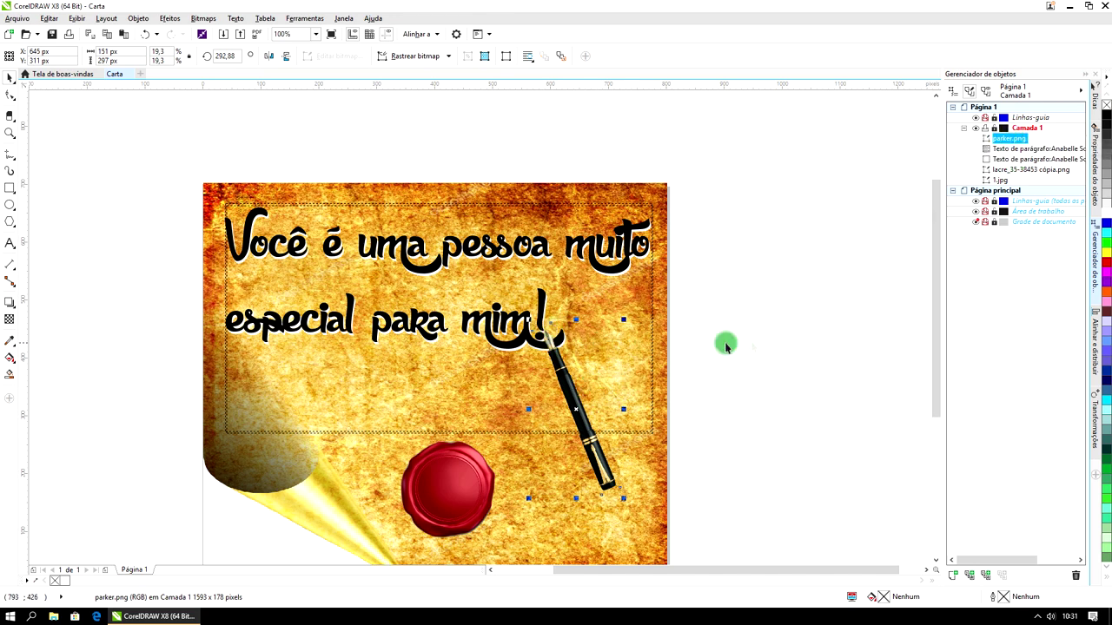
{"action": "left_click", "coordinate": [647, 414]}
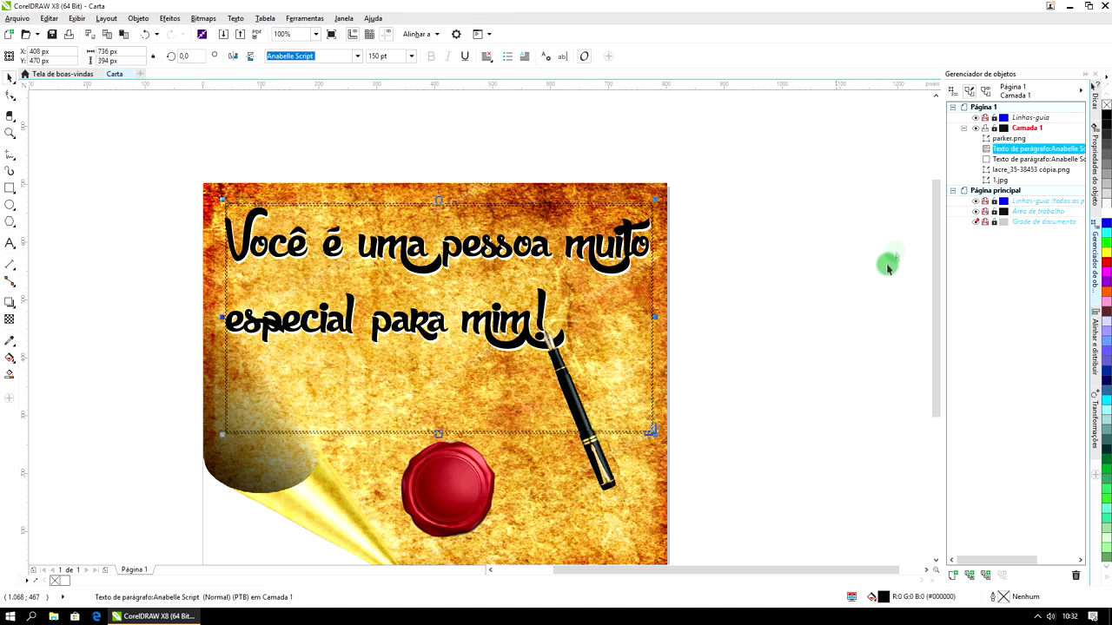
{"action": "left_click", "coordinate": [600, 475]}
{"action": "left_click_drag", "start_coordinate": [599, 469], "coordinate": [604, 489]}
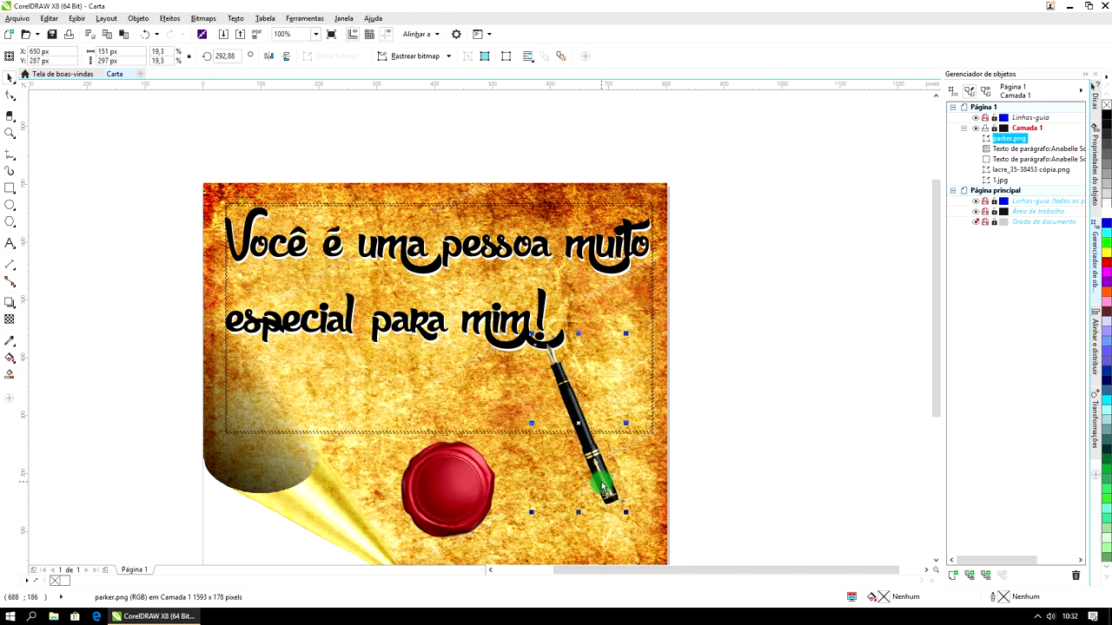
{"action": "left_click", "coordinate": [782, 366]}
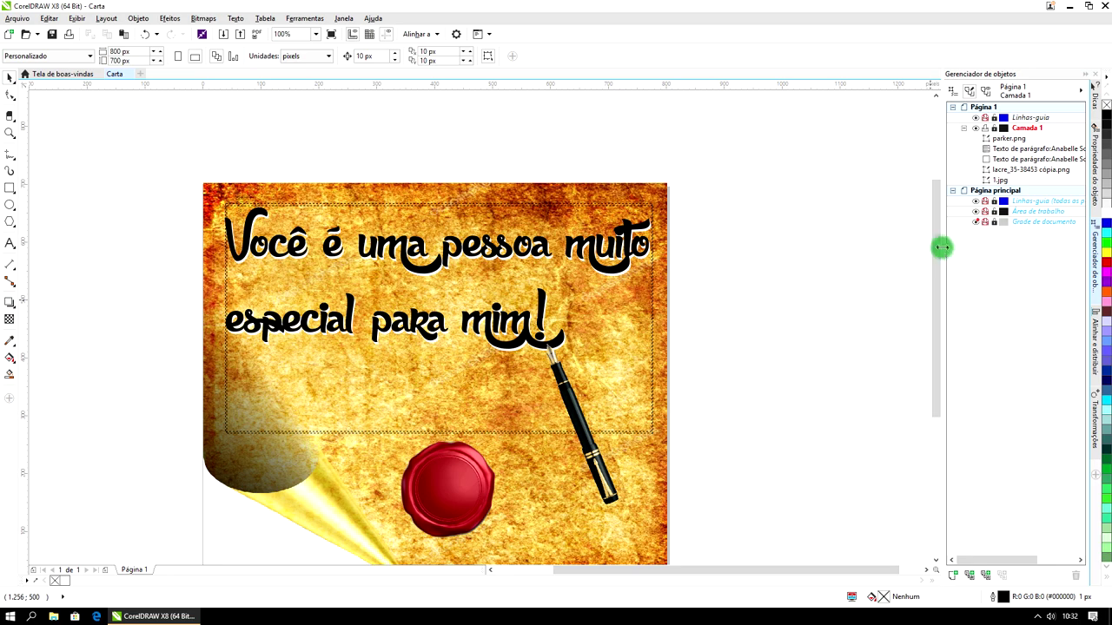
Export the letter to the Corel Arquivos folder as Carta in PNG - Portable Network Graphics format, 24-bit RGB with transparency.
{"action": "mouse_move", "coordinate": [942, 247]}
{"action": "left_mouse_down"}
{"action": "mouse_move", "coordinate": [944, 271]}
{"action": "mouse_move", "coordinate": [941, 262]}
{"action": "left_mouse_up"}
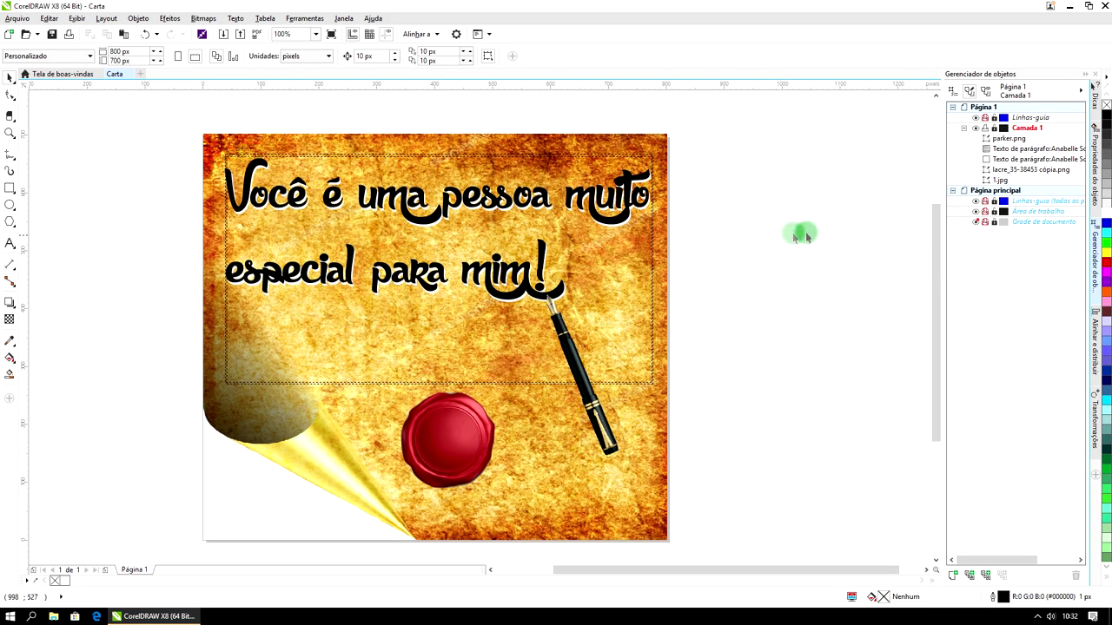
{"action": "left_click", "coordinate": [16, 18]}
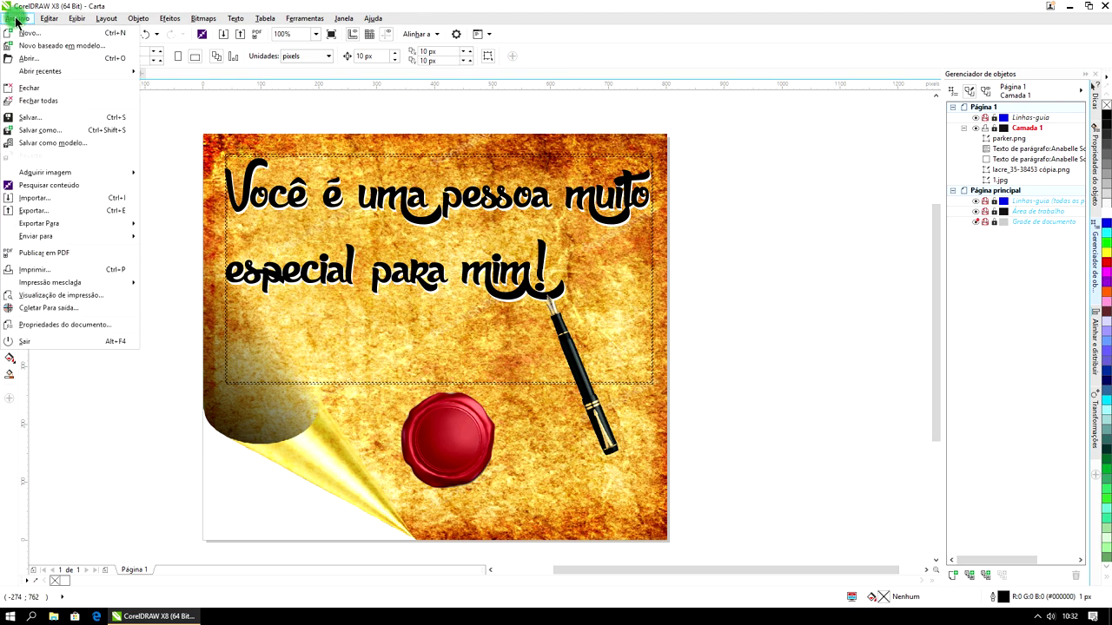
{"action": "left_click", "coordinate": [29, 211]}
{"action": "left_click", "coordinate": [438, 320]}
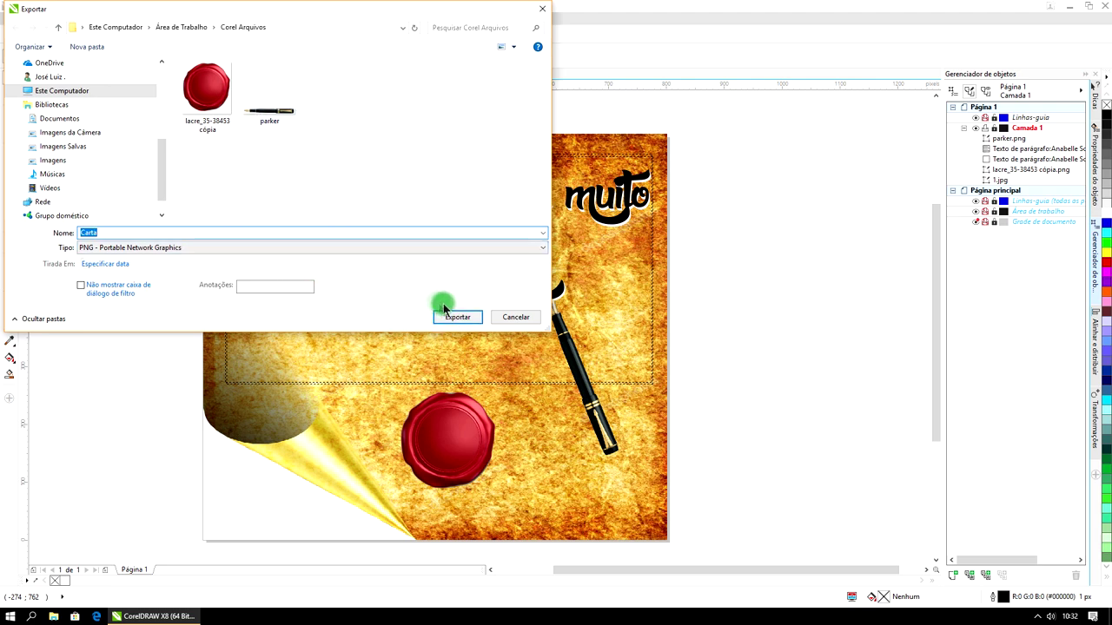
{"action": "left_click", "coordinate": [92, 253]}
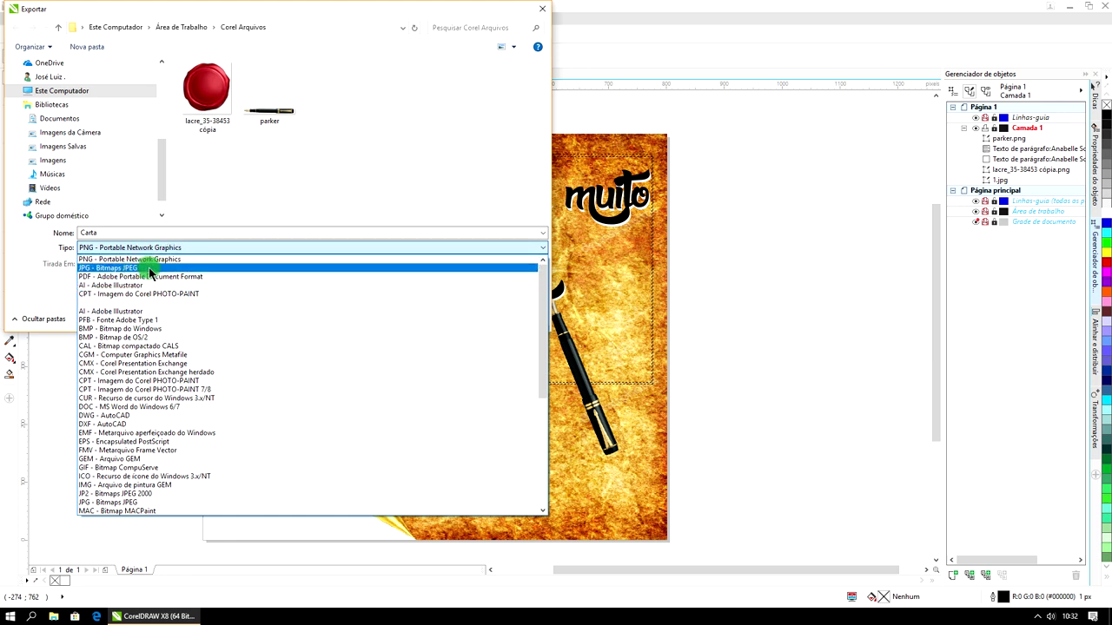
{"action": "left_click_drag", "start_coordinate": [541, 324], "coordinate": [538, 359]}
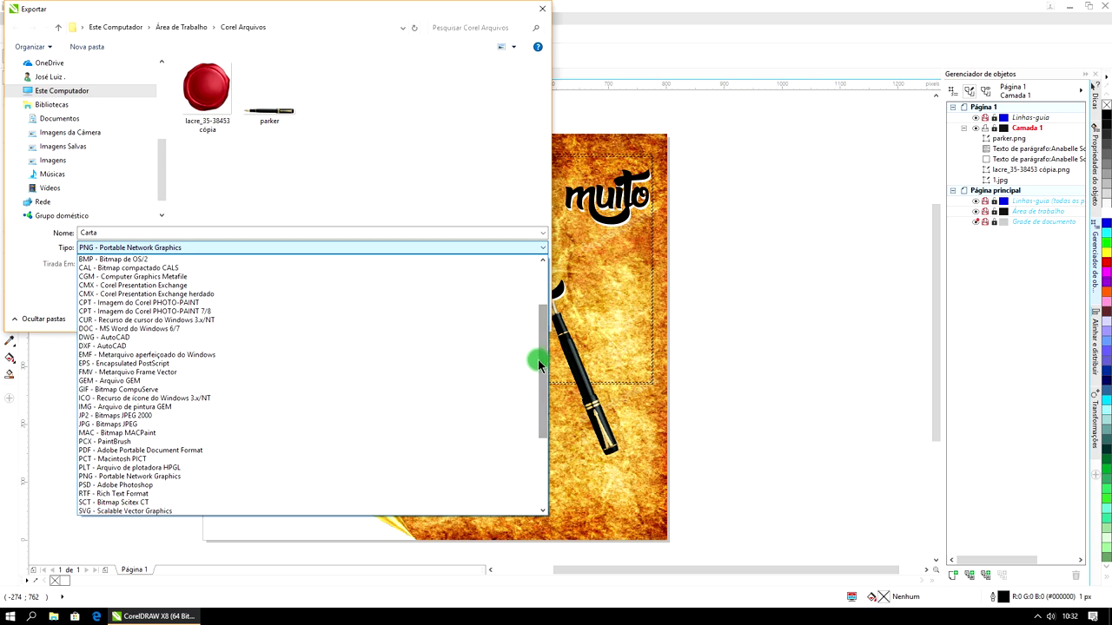
{"action": "left_click", "coordinate": [169, 476]}
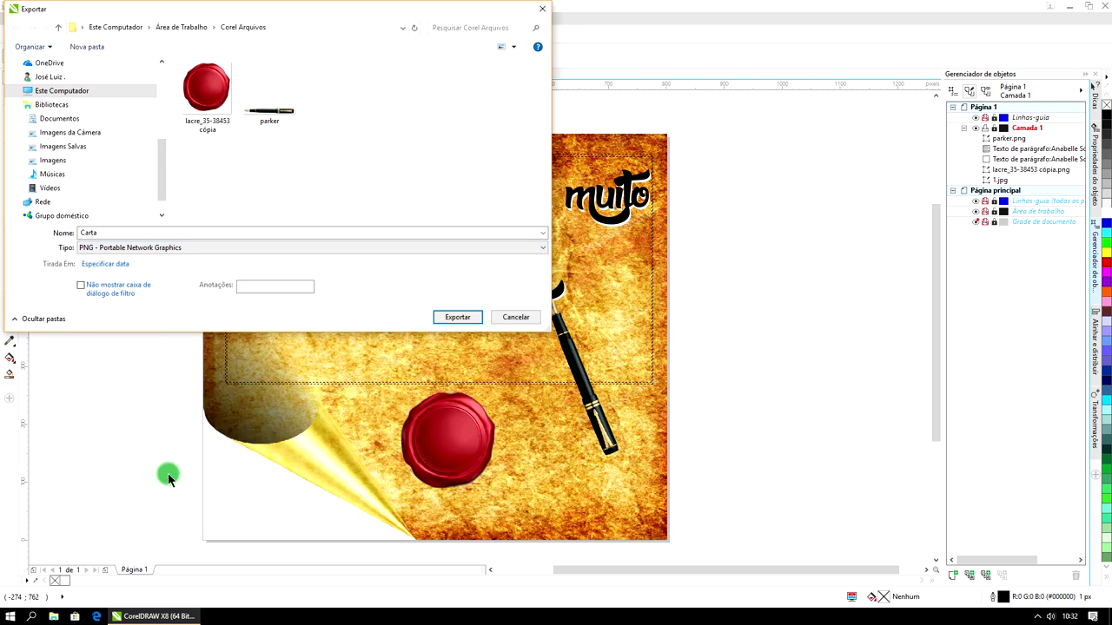
{"action": "left_click", "coordinate": [458, 317]}
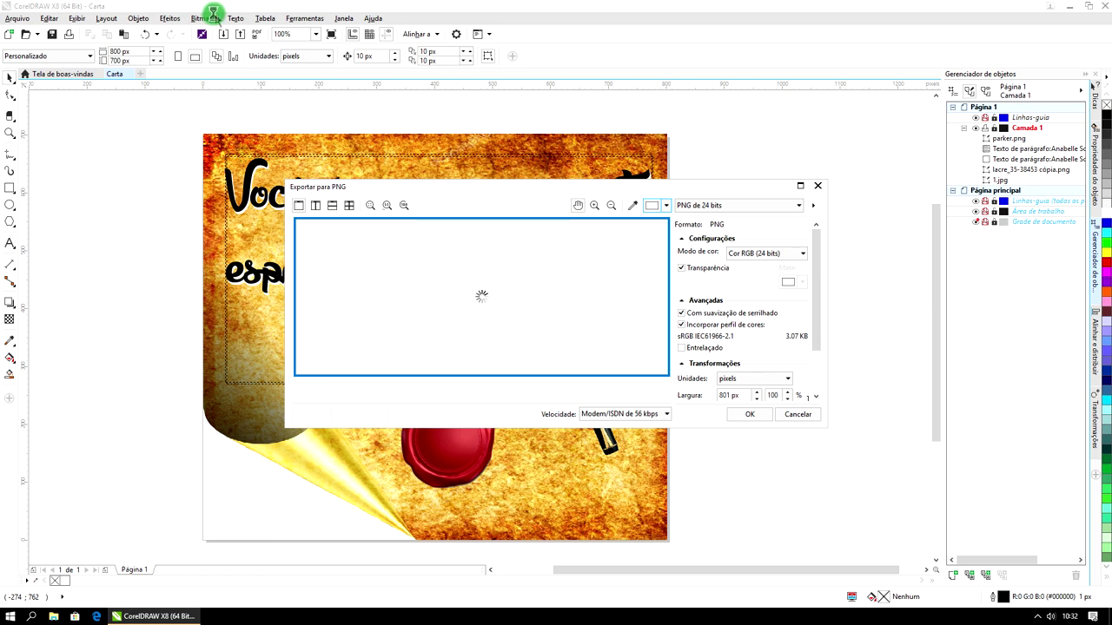
{"action": "mouse_move", "coordinate": [414, 357]}
{"action": "left_mouse_down"}
{"action": "mouse_move", "coordinate": [385, 369]}
{"action": "mouse_move", "coordinate": [455, 380]}
{"action": "mouse_move", "coordinate": [422, 355]}
{"action": "mouse_move", "coordinate": [423, 372]}
{"action": "left_mouse_up"}
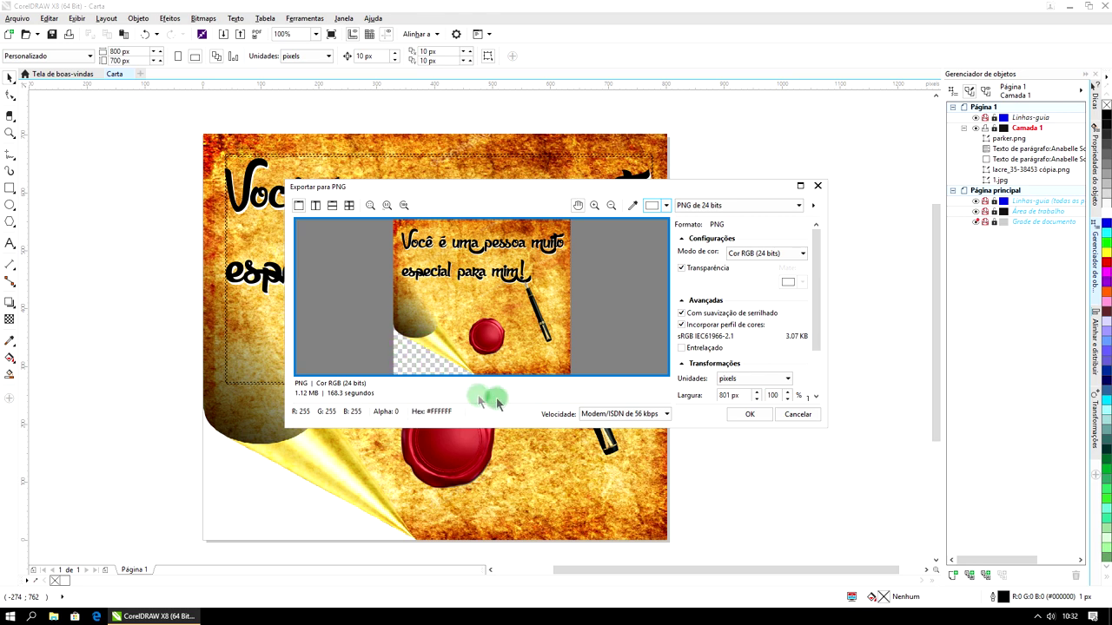
{"action": "left_click", "coordinate": [754, 416]}
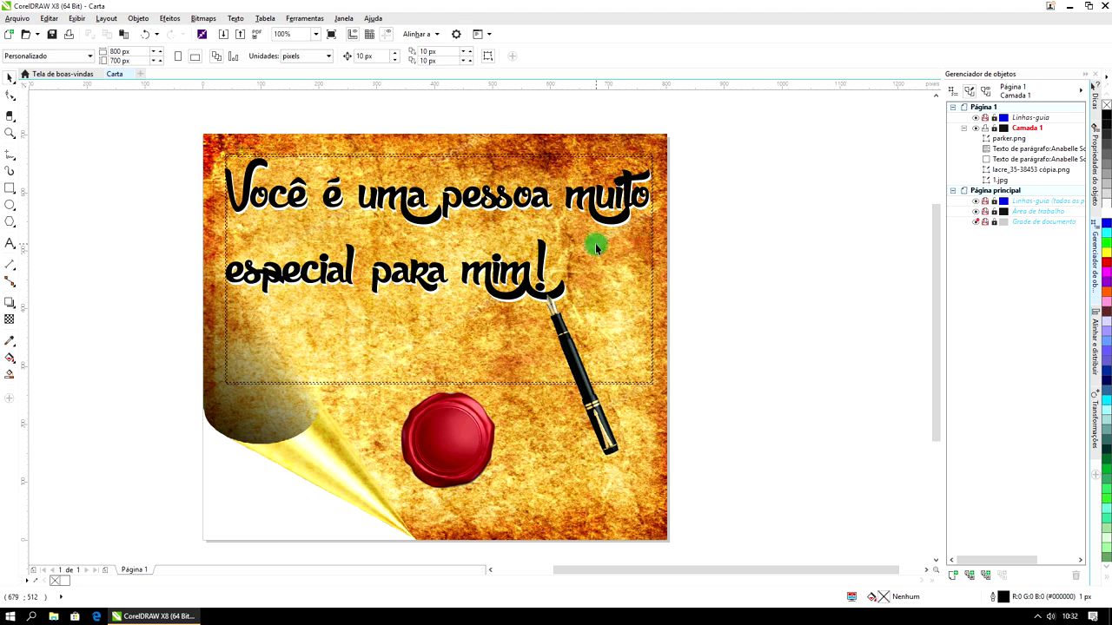
Import Carta.png as a small picture about 131 px wide and place it at about X 279 px, Y 317 px.
{"action": "key", "text": "ctrl+i"}
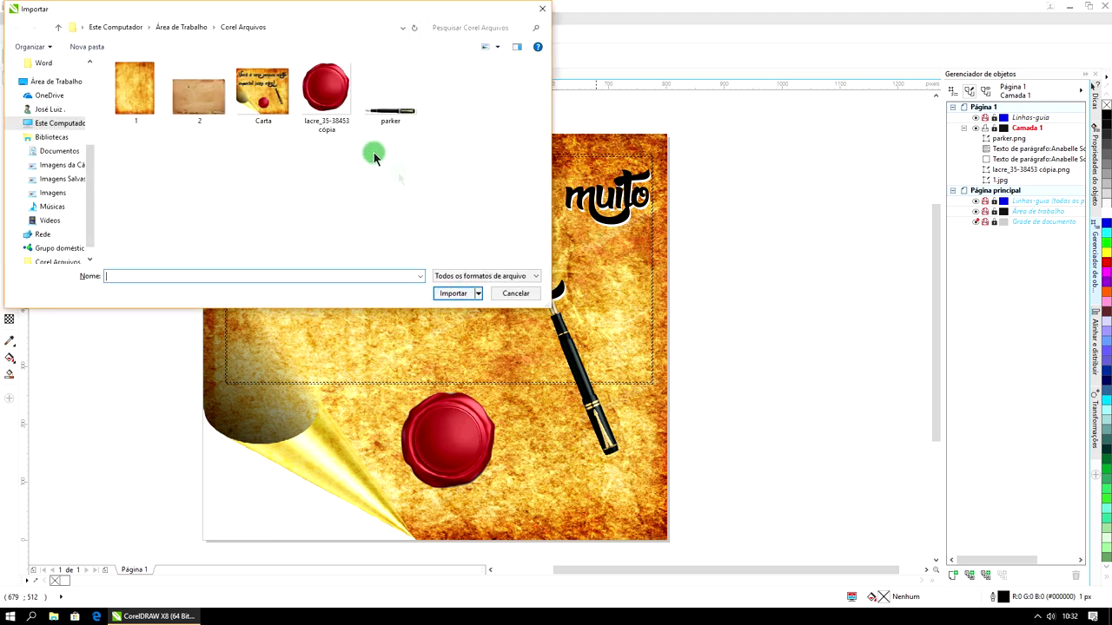
{"action": "left_click", "coordinate": [269, 100]}
{"action": "left_click", "coordinate": [453, 293]}
{"action": "left_click_drag", "start_coordinate": [304, 323], "coordinate": [427, 374]}
{"action": "left_click", "coordinate": [323, 344]}
{"action": "left_click_drag", "start_coordinate": [323, 347], "coordinate": [367, 363]}
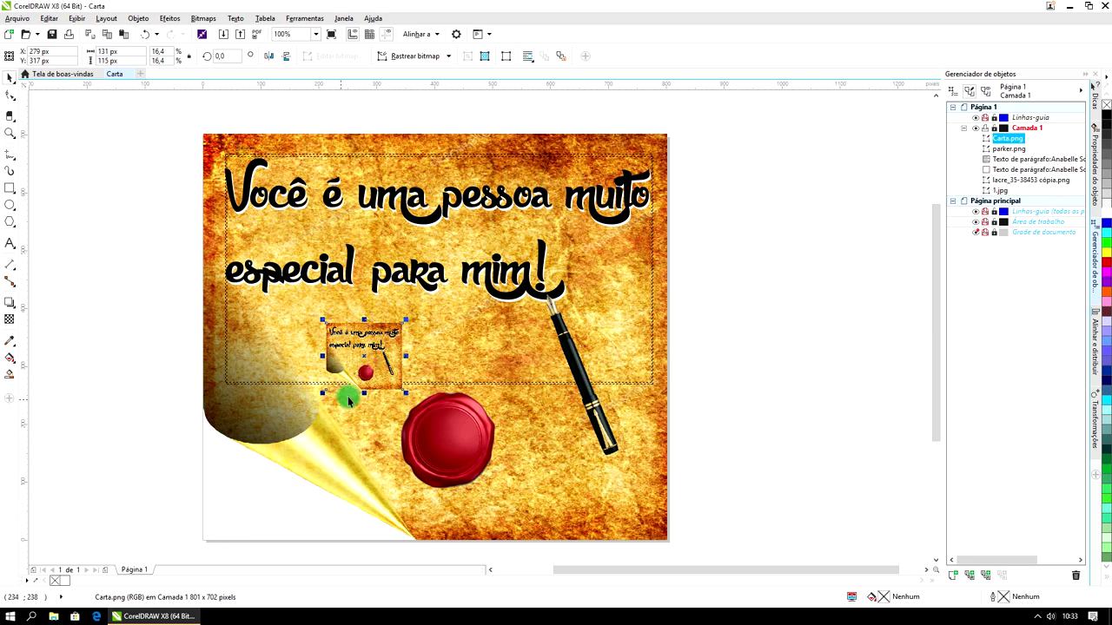
Try the small Carta.png on the wax seal, move it to about X 612 px, Y 73 px beside the seal and deselect it.
{"action": "left_click", "coordinate": [360, 372]}
{"action": "left_click_drag", "start_coordinate": [373, 367], "coordinate": [449, 445]}
{"action": "left_click", "coordinate": [547, 450]}
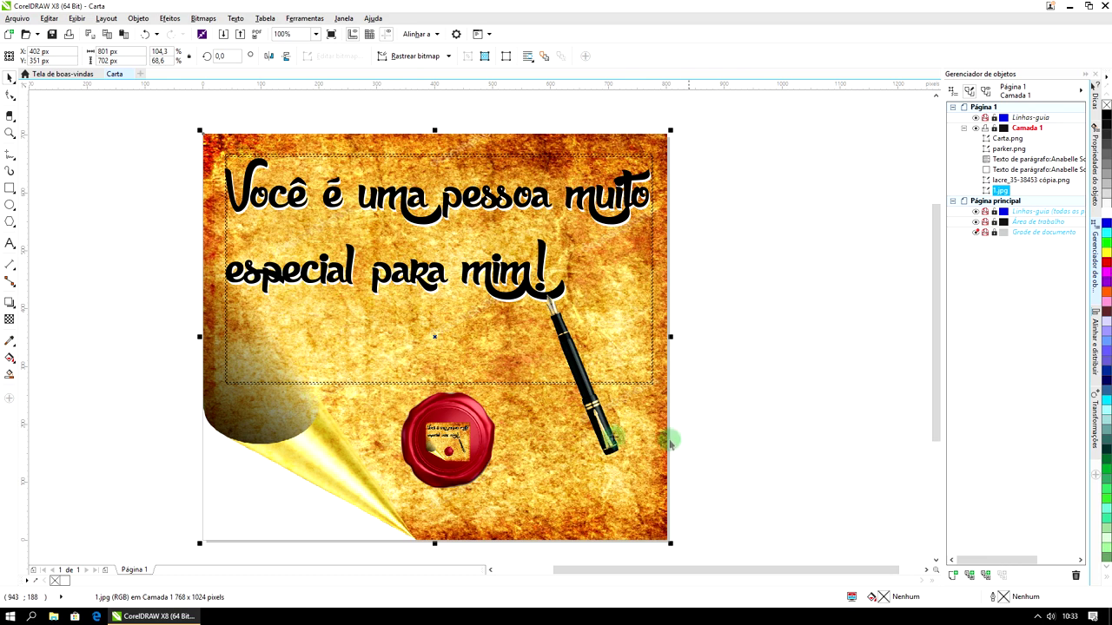
{"action": "left_click", "coordinate": [456, 441]}
{"action": "left_click_drag", "start_coordinate": [458, 441], "coordinate": [583, 489]}
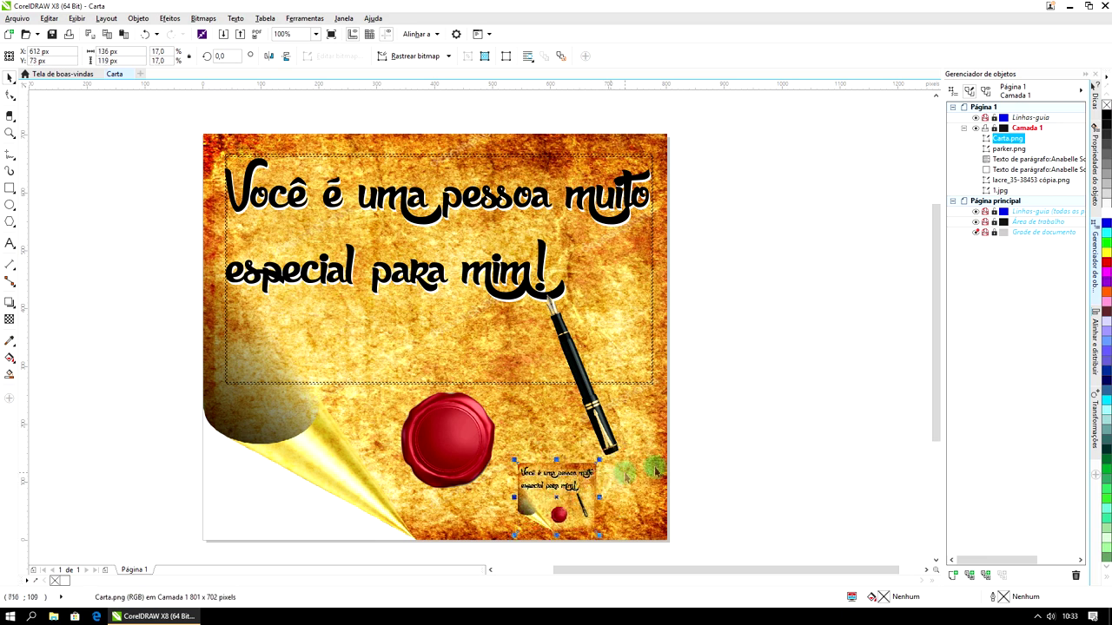
{"action": "left_click", "coordinate": [746, 448]}
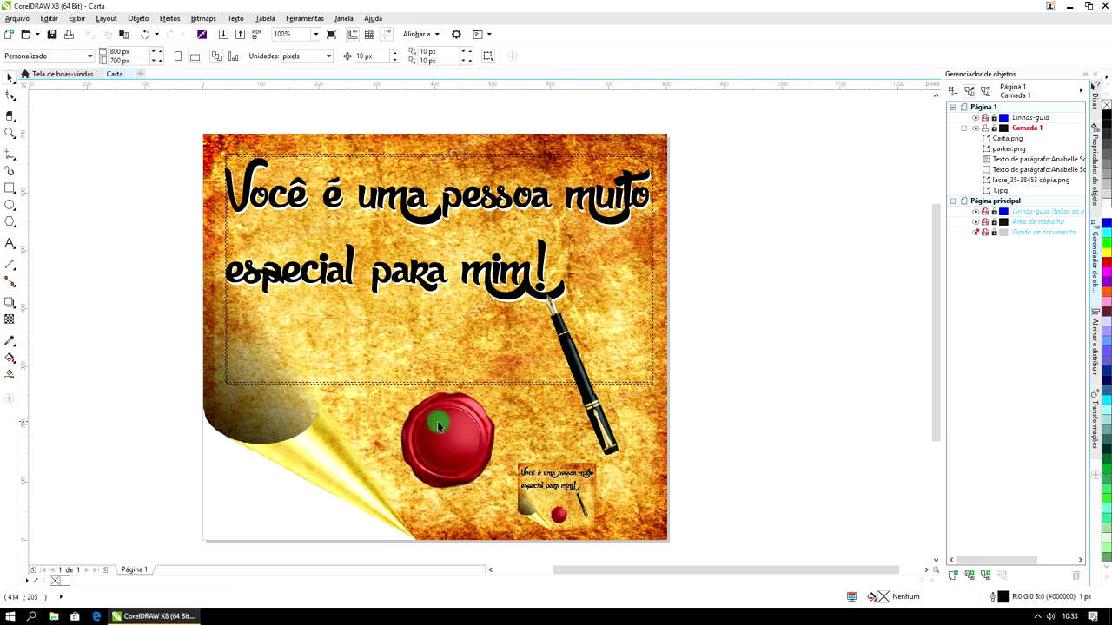
Add the artistic text "ACG" on the red wax seal.
{"action": "left_click", "coordinate": [10, 243]}
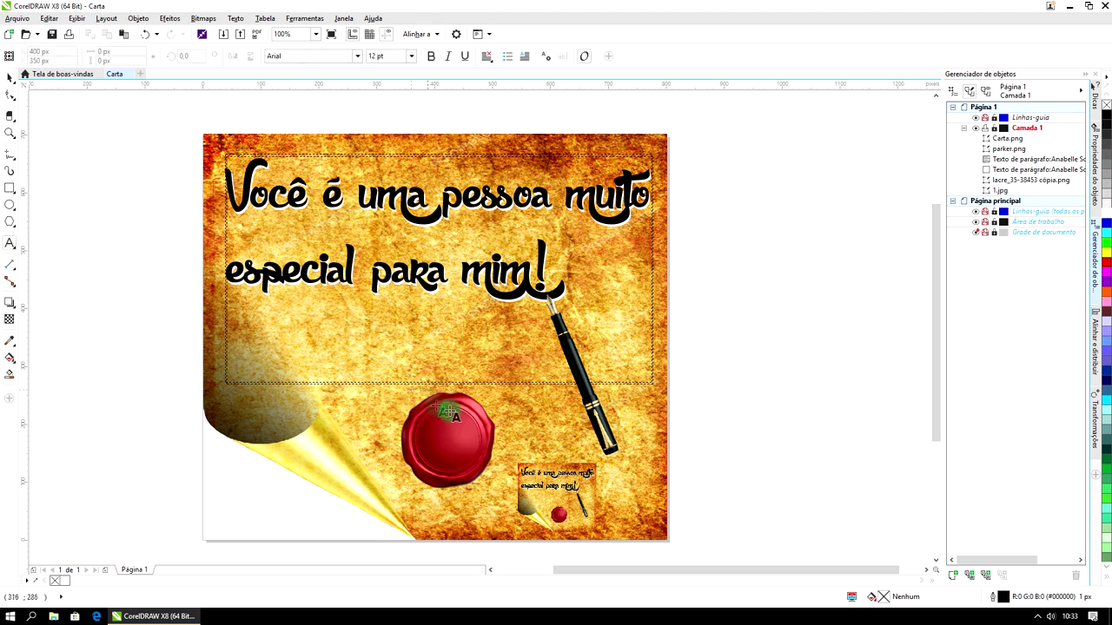
{"action": "left_click", "coordinate": [435, 441]}
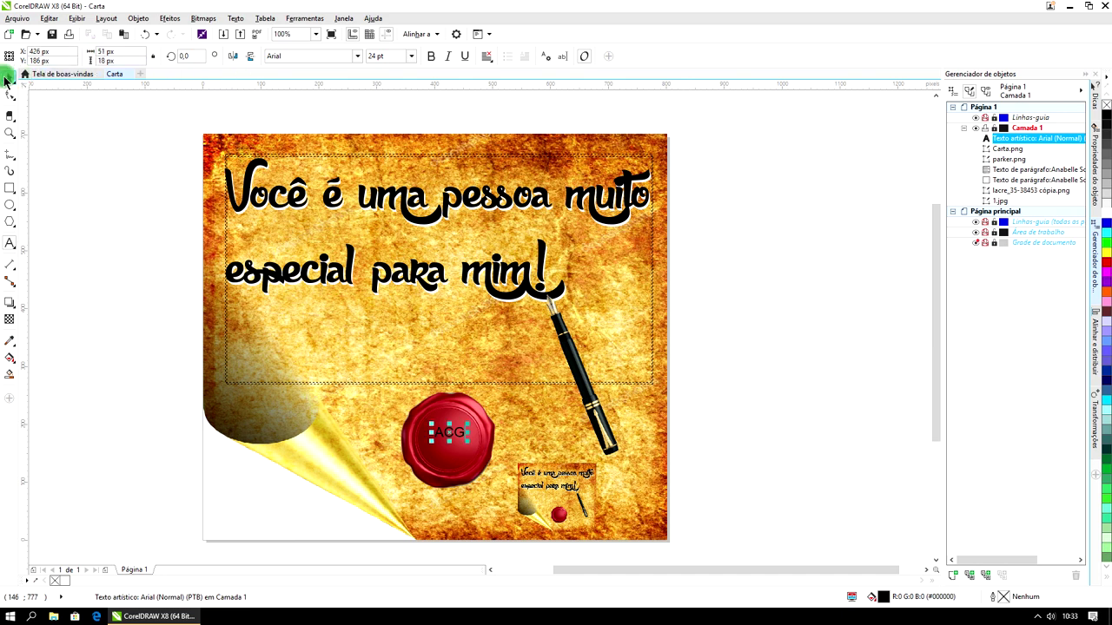
{"action": "left_click", "coordinate": [9, 77]}
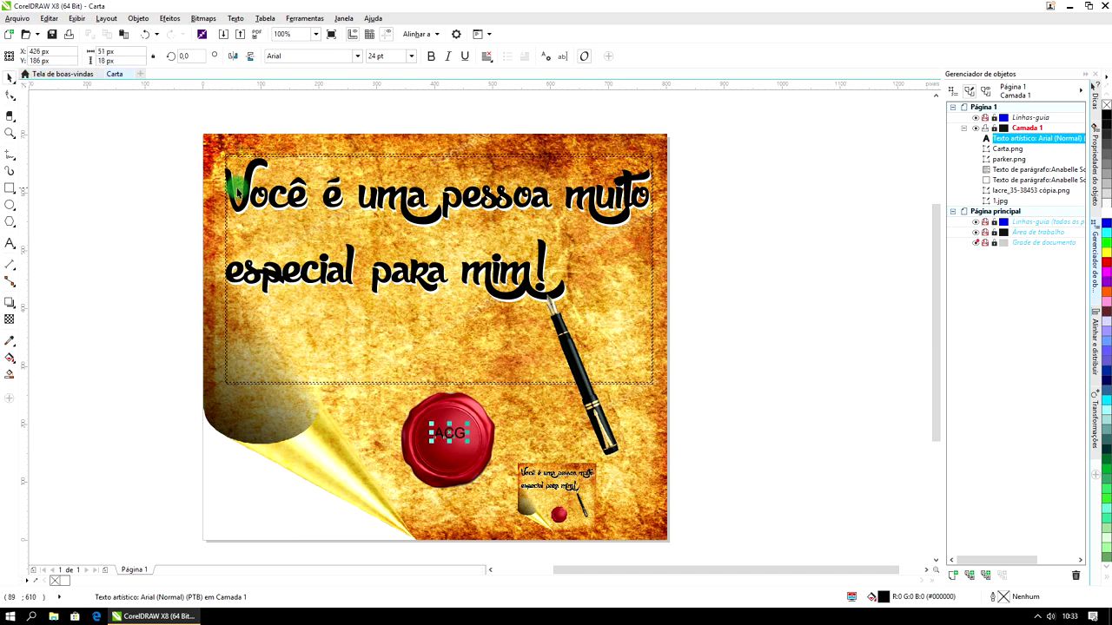
Format the ACG text in Anabelle Script at 72 pt, centre it on the wax seal at about X 423 px, Y 169 px and deselect it.
{"action": "left_click", "coordinate": [357, 57]}
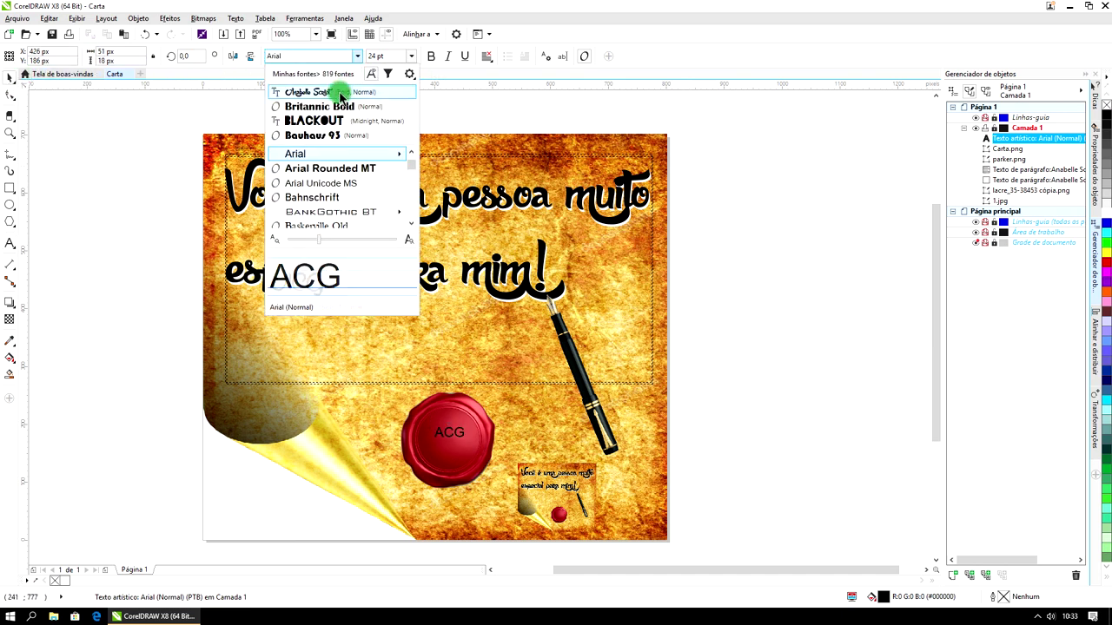
{"action": "left_click", "coordinate": [340, 96]}
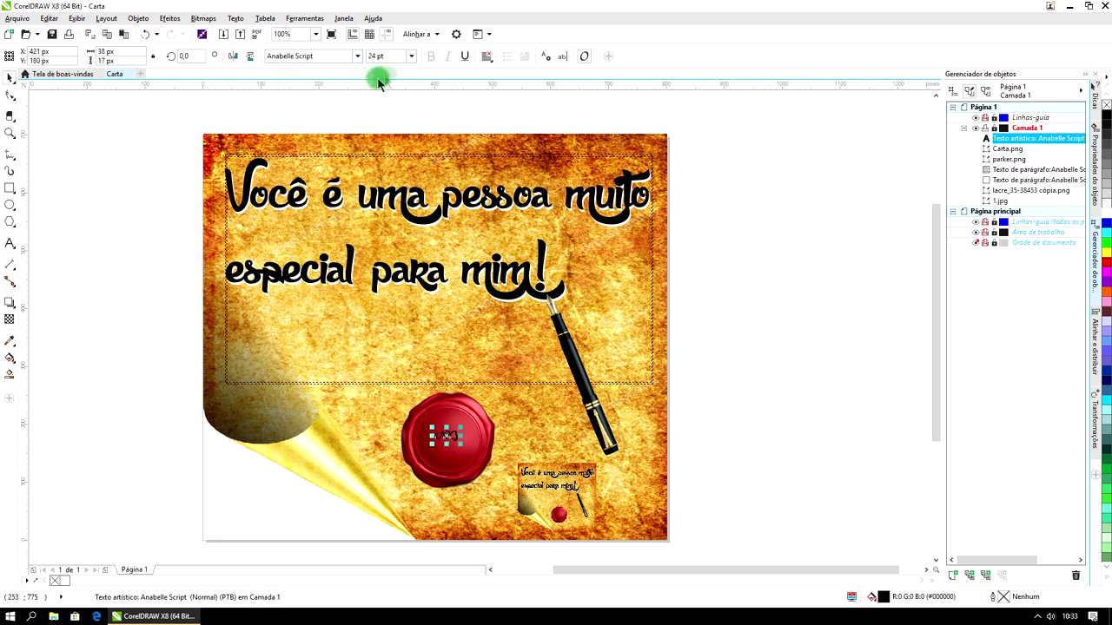
{"action": "left_click", "coordinate": [411, 56]}
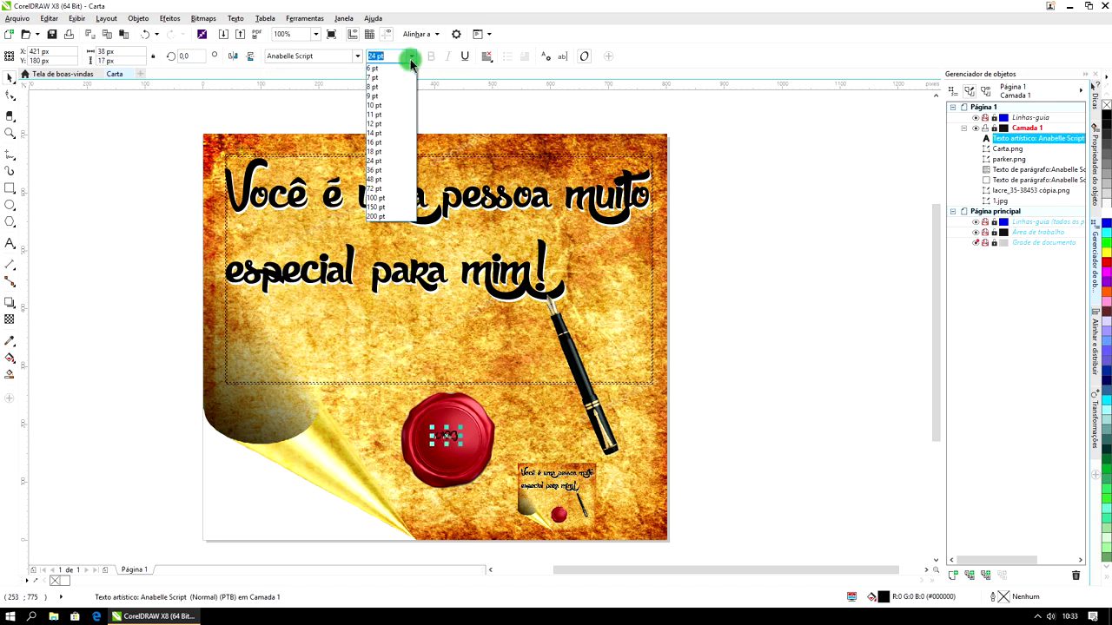
{"action": "left_click", "coordinate": [375, 189]}
{"action": "left_click_drag", "start_coordinate": [471, 431], "coordinate": [450, 444]}
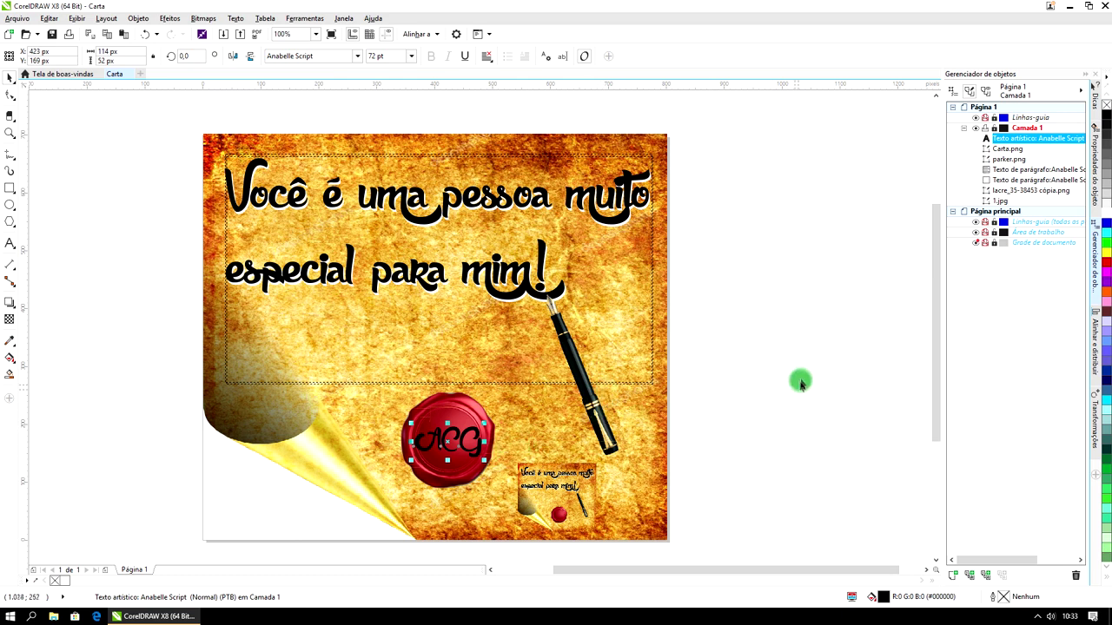
{"action": "left_click", "coordinate": [830, 350]}
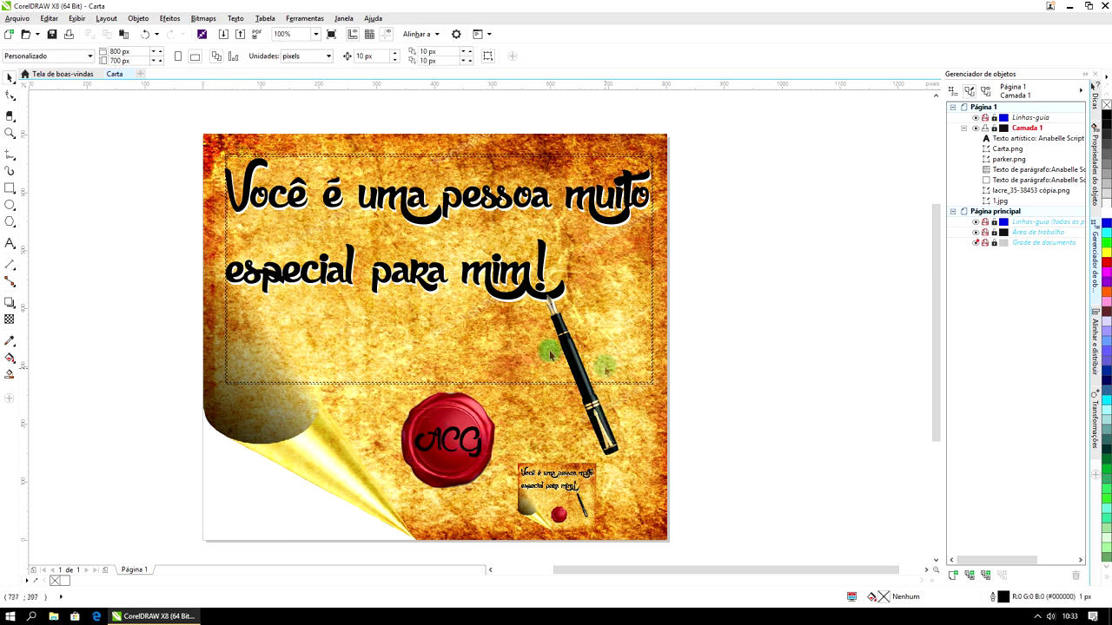
Export the letter to the Corel Arquivos folder as Carta2 in PNG format, 24-bit RGB with transparency.
{"action": "left_click", "coordinate": [27, 20]}
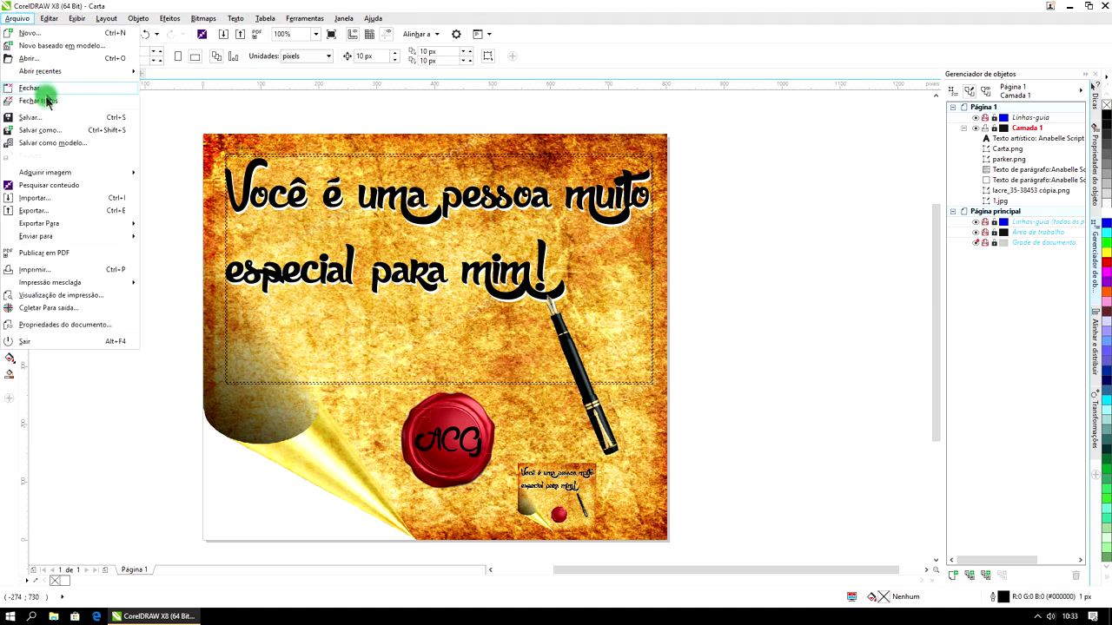
{"action": "left_click", "coordinate": [52, 212]}
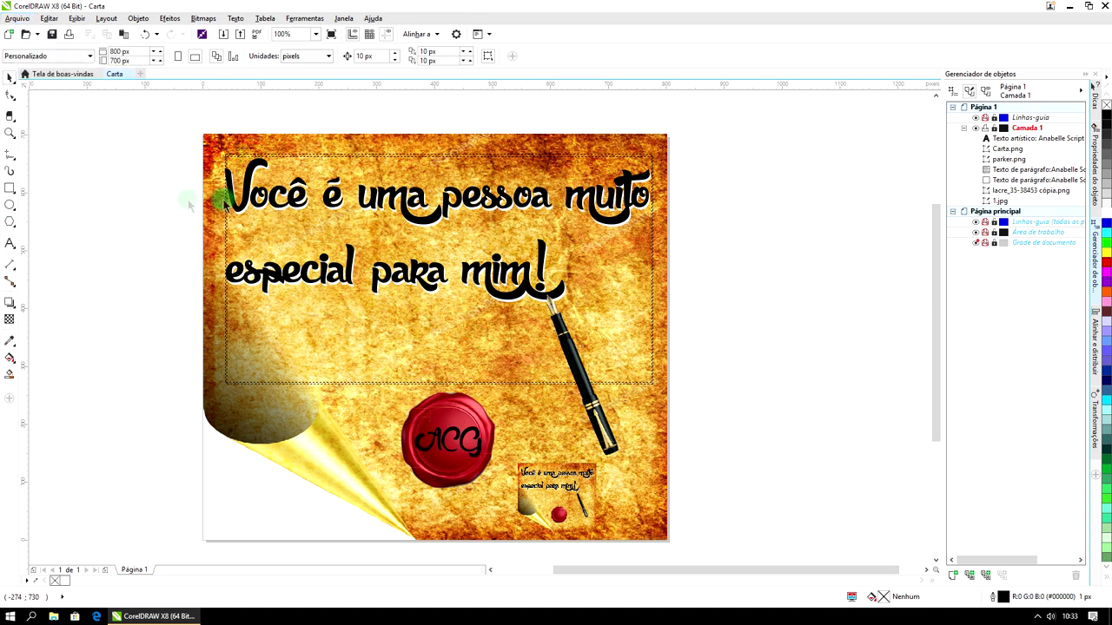
{"action": "left_click", "coordinate": [195, 231]}
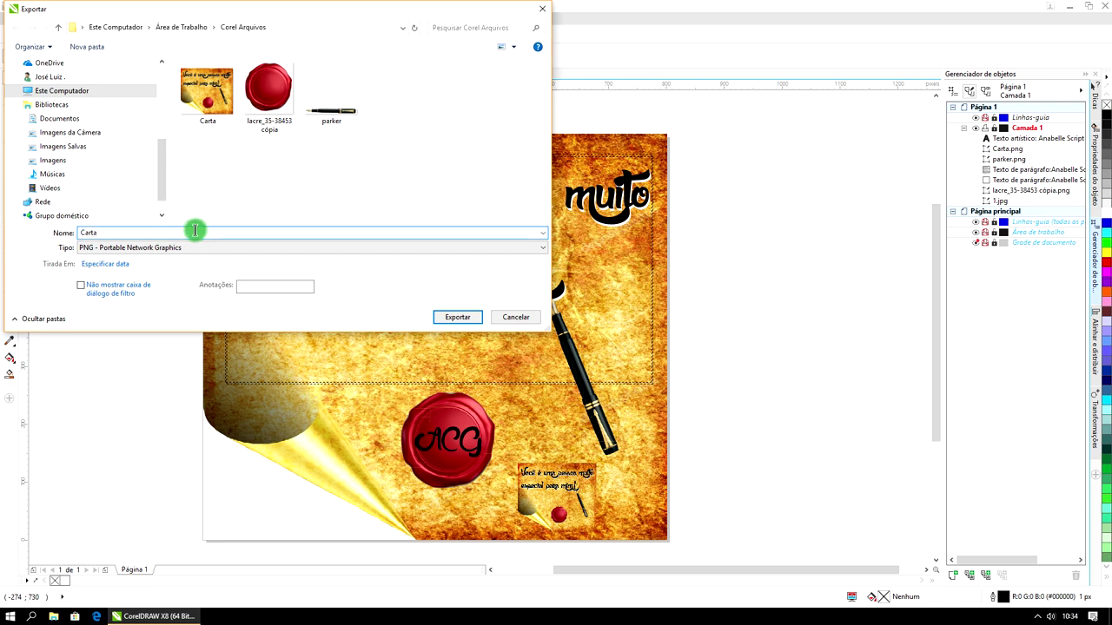
{"action": "left_click", "coordinate": [457, 318]}
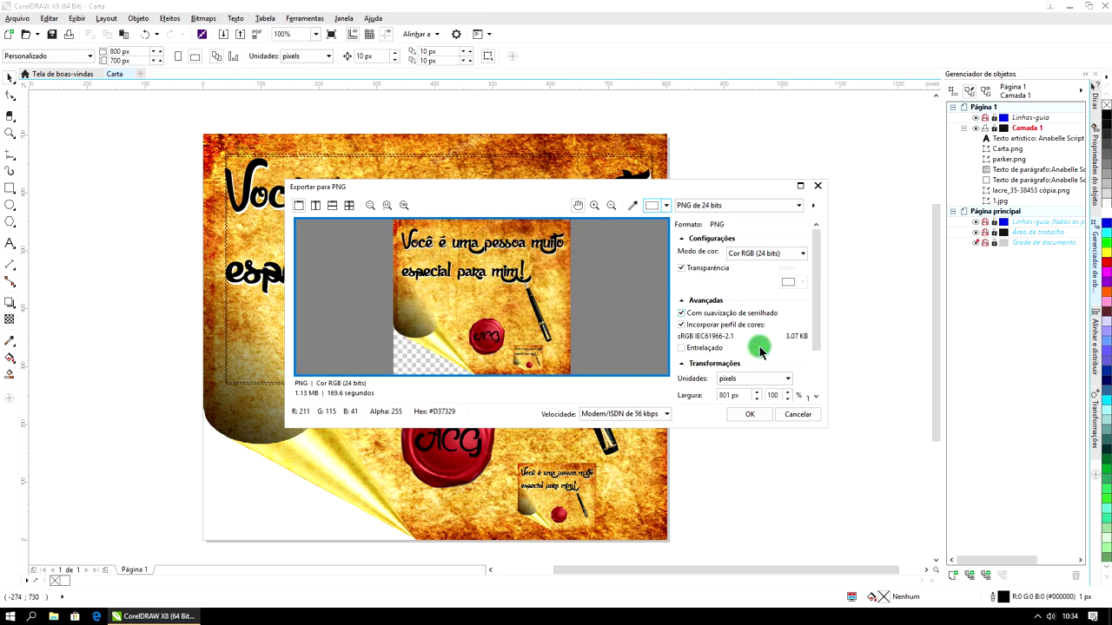
{"action": "left_click", "coordinate": [757, 414]}
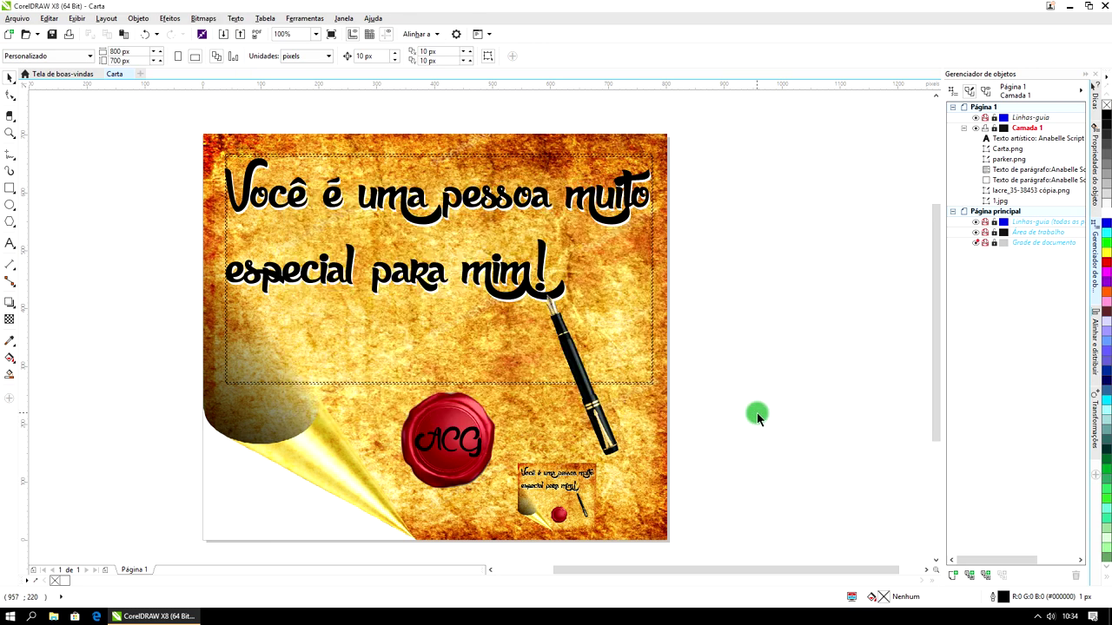
Switch to the desktop's Corel Arquivos folder in File Explorer and open the exported Carta2 image for viewing.
{"action": "left_click", "coordinate": [1069, 6]}
{"action": "double_click", "coordinate": [22, 24]}
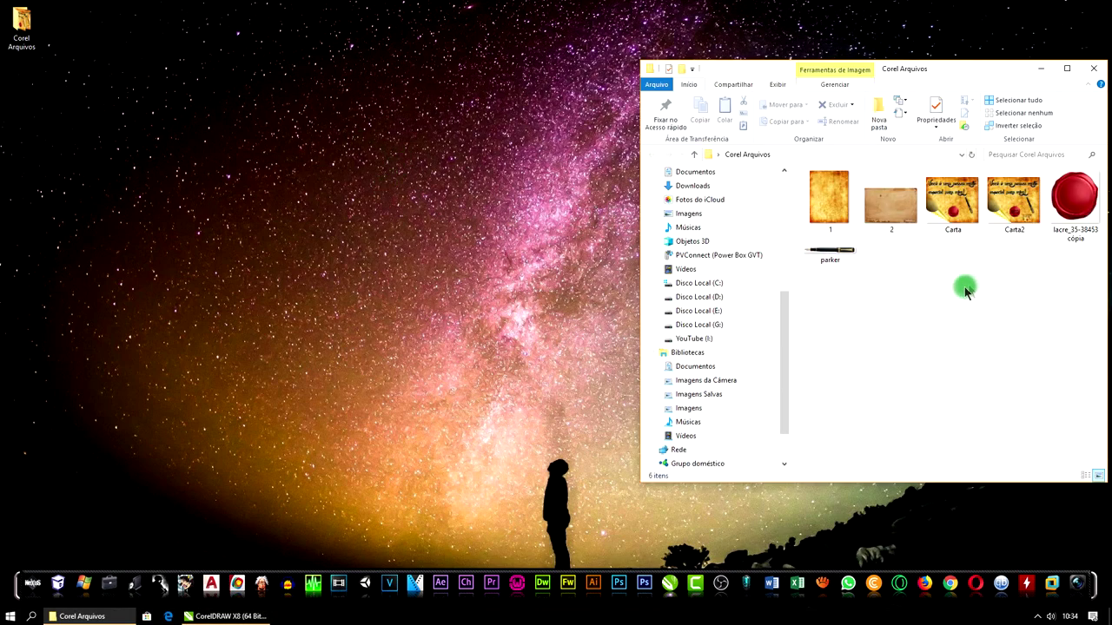
{"action": "left_click", "coordinate": [1014, 205]}
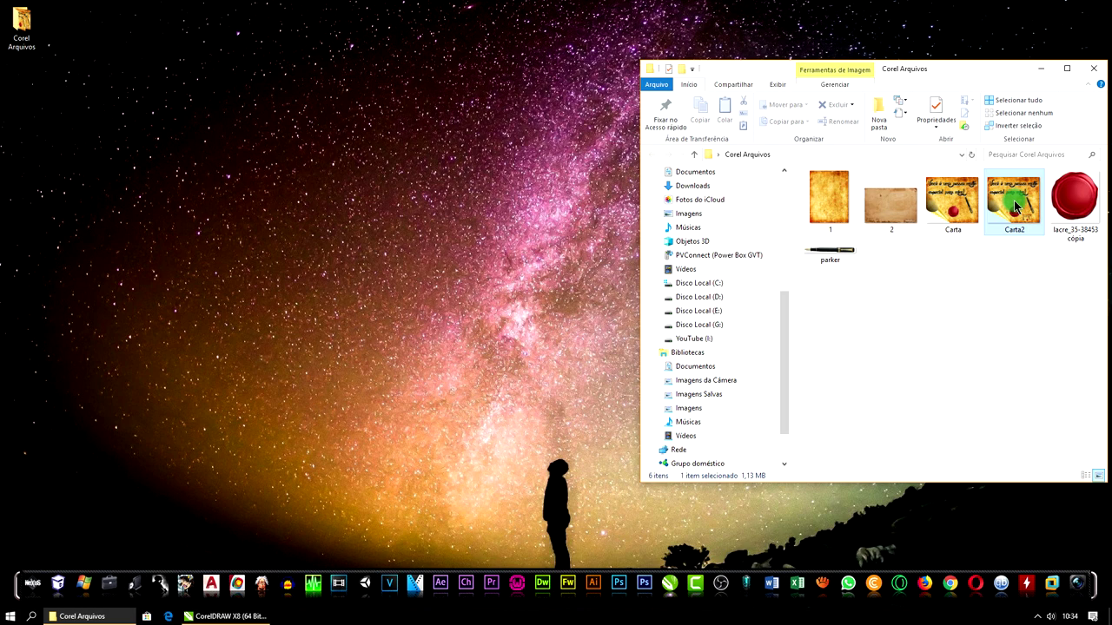
{"action": "double_click", "coordinate": [1015, 204]}
Set the Carta2 image as the desktop background and minimize the folder window to show it.
{"action": "right_click", "coordinate": [1015, 200]}
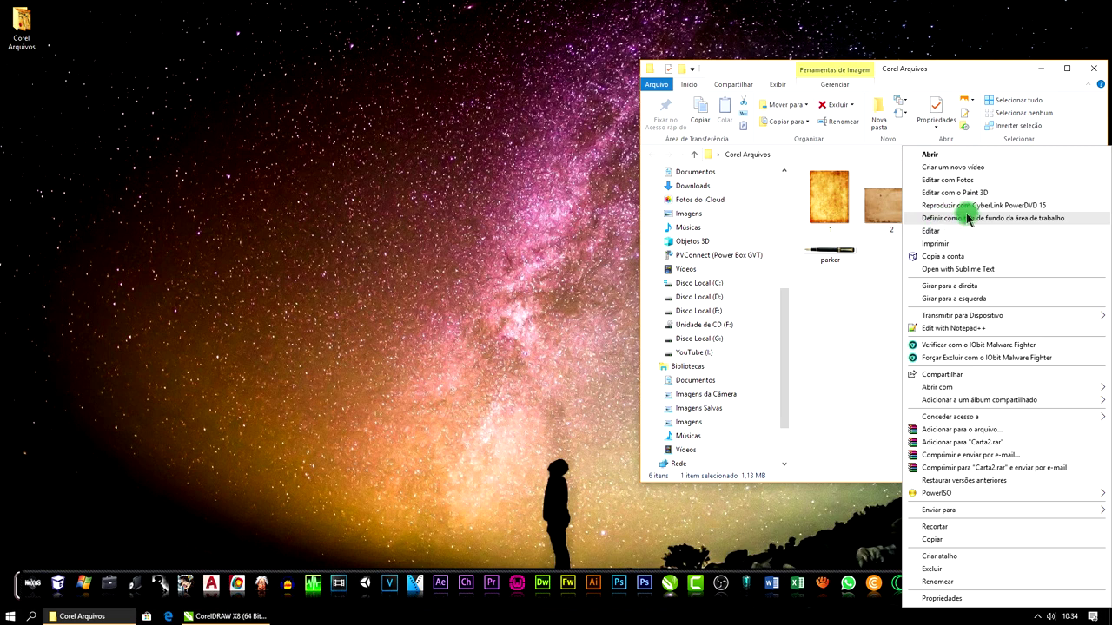
{"action": "left_click", "coordinate": [985, 218]}
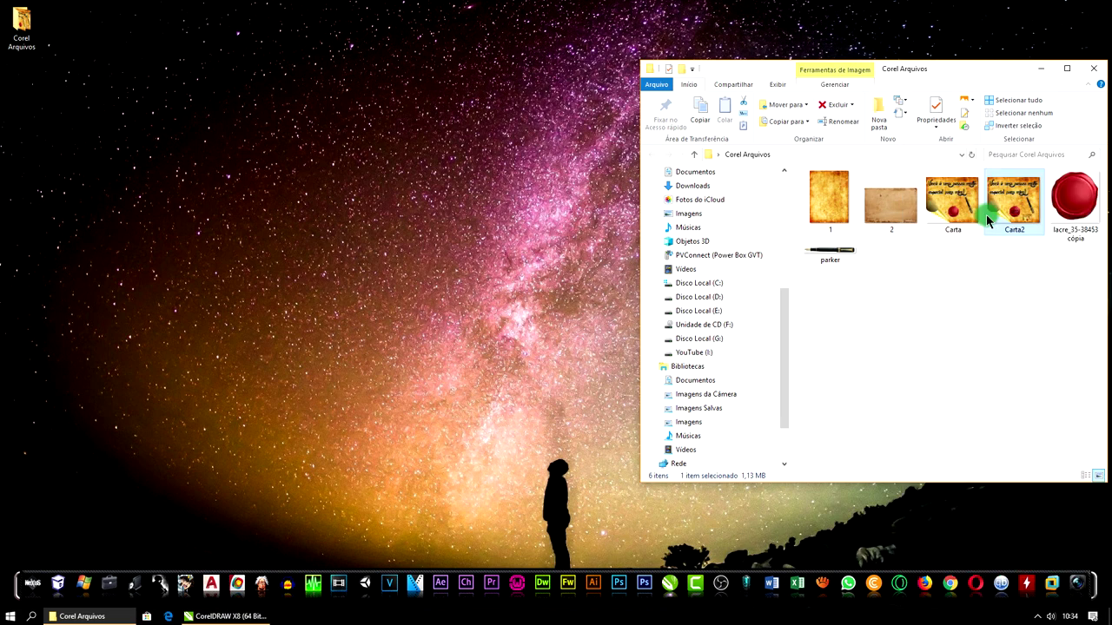
{"action": "left_click", "coordinate": [1041, 68]}
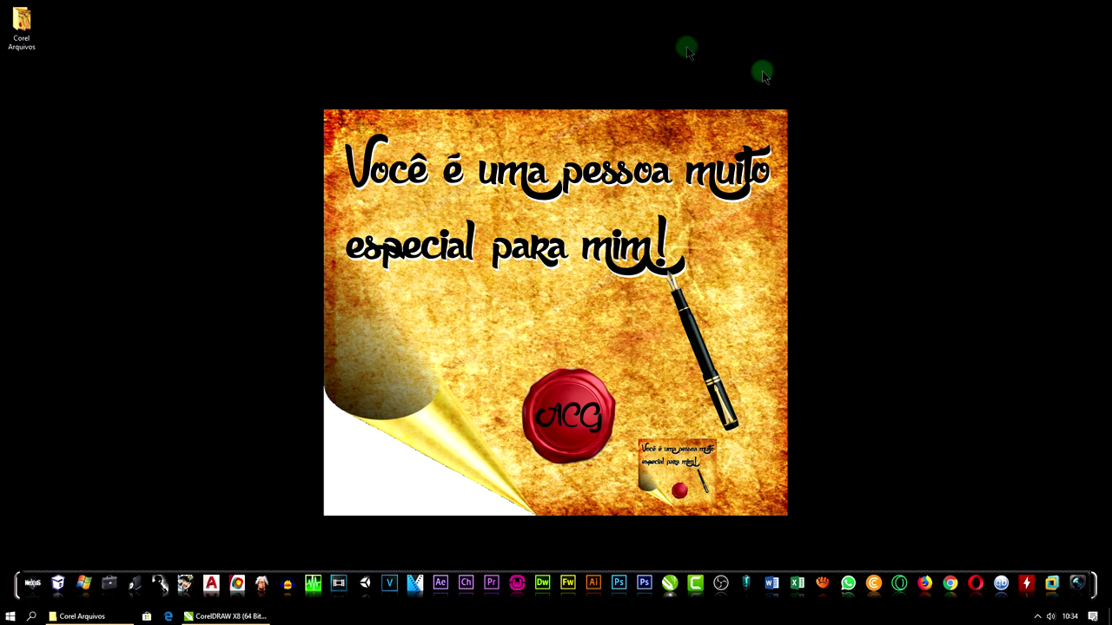